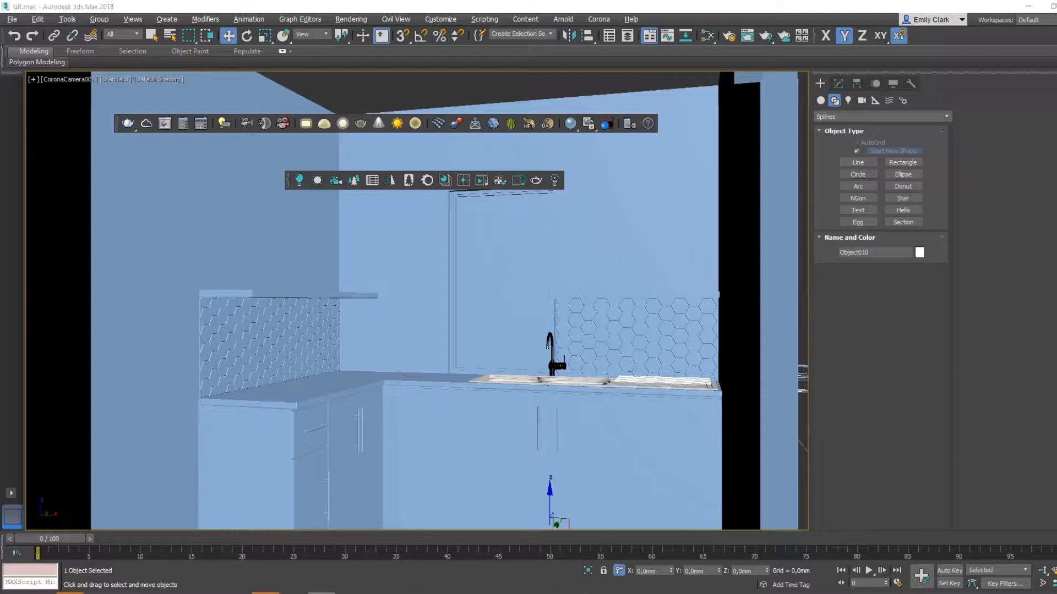
- Consult the kitchen reference page in the Acrobat PDF and set the 3ds Max scene's renderer to CoronaRenderer
{"action": "left_click", "coordinate": [320, 592]}
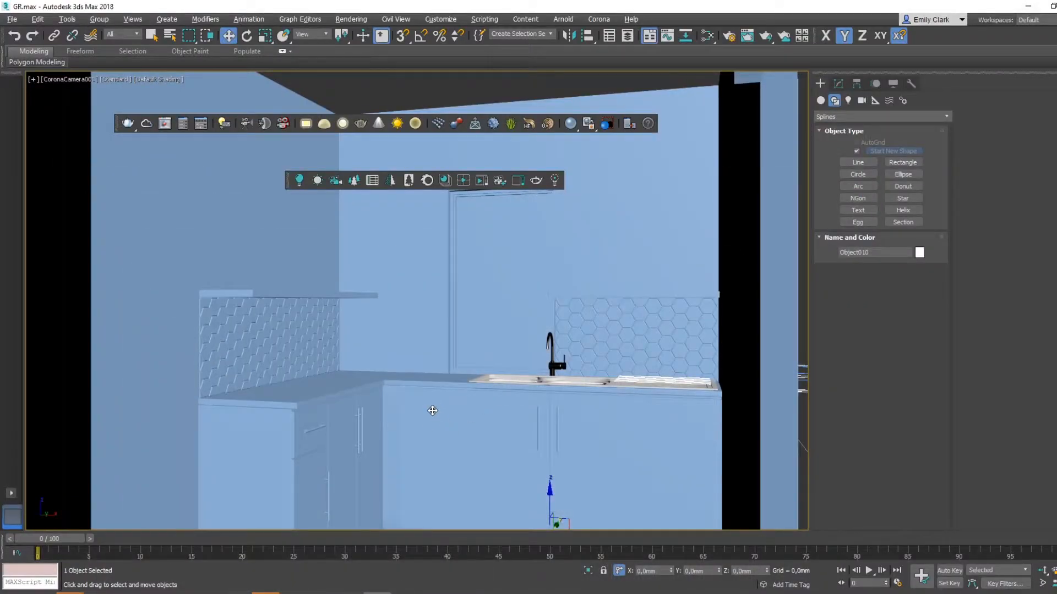
{"action": "middle_click_drag", "start_coordinate": [429, 406], "coordinate": [436, 389]}
{"action": "left_click", "coordinate": [351, 19]}
{"action": "left_click", "coordinate": [355, 78]}
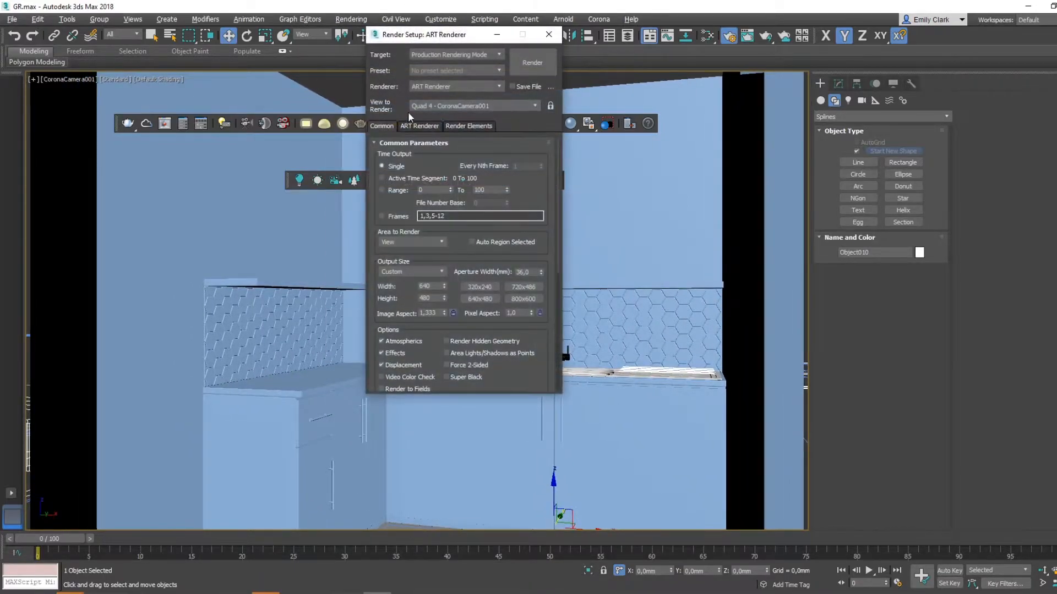
{"action": "left_click", "coordinate": [429, 87]}
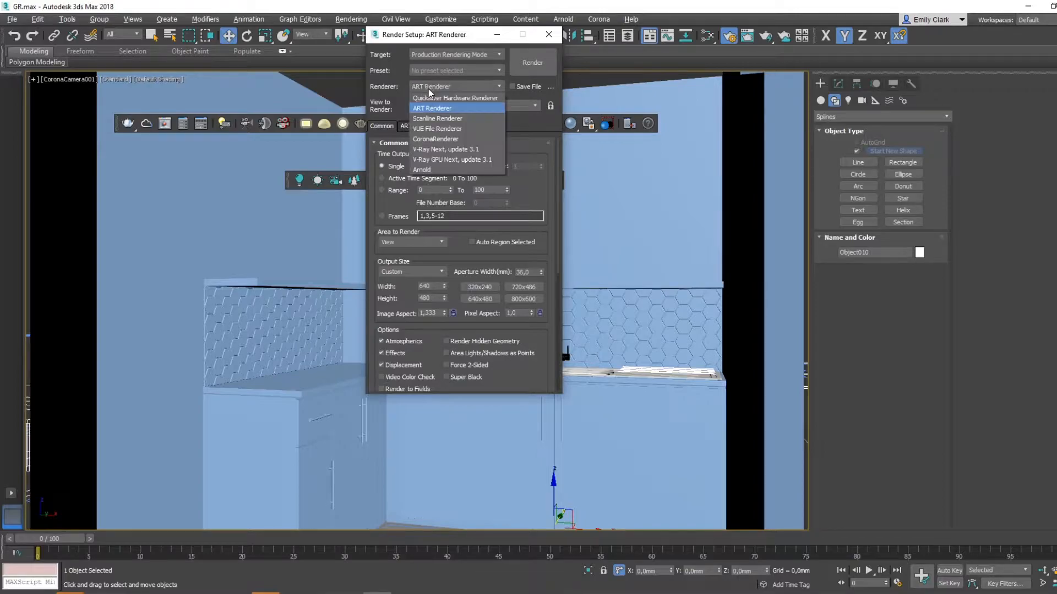
{"action": "left_click", "coordinate": [436, 137]}
{"action": "left_click", "coordinate": [497, 34]}
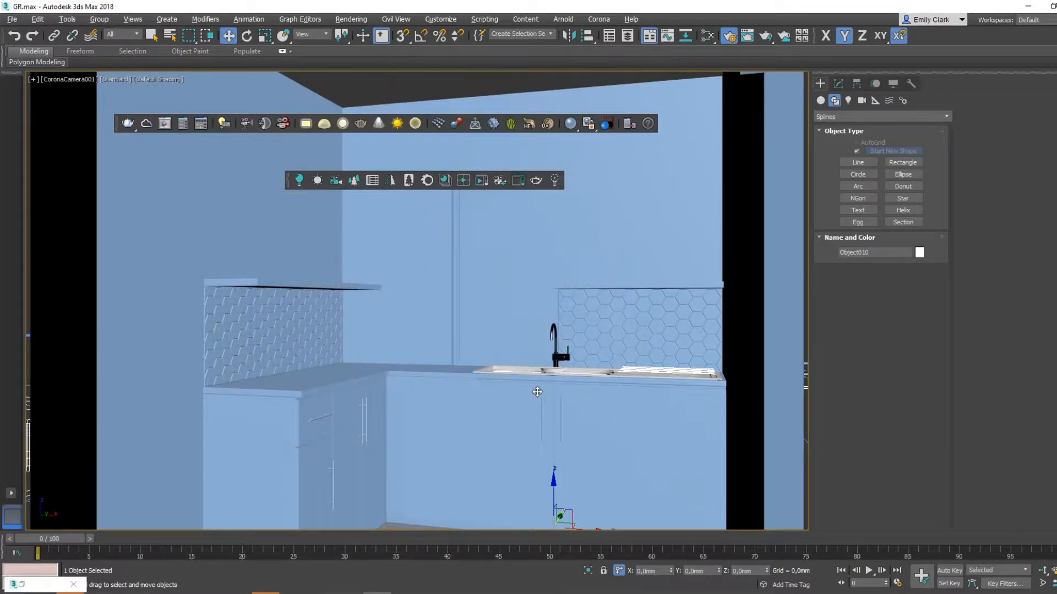
- Open and enlarge the Slate Material Editor, and add a CoronaMtl material to its node view
{"action": "left_click", "coordinate": [617, 382]}
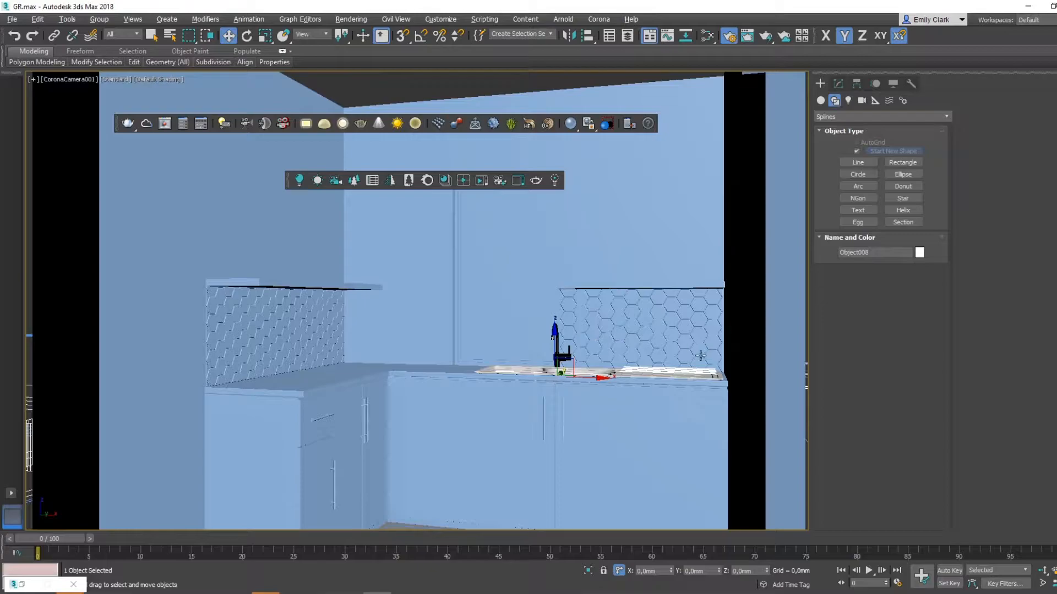
{"action": "key", "text": "m"}
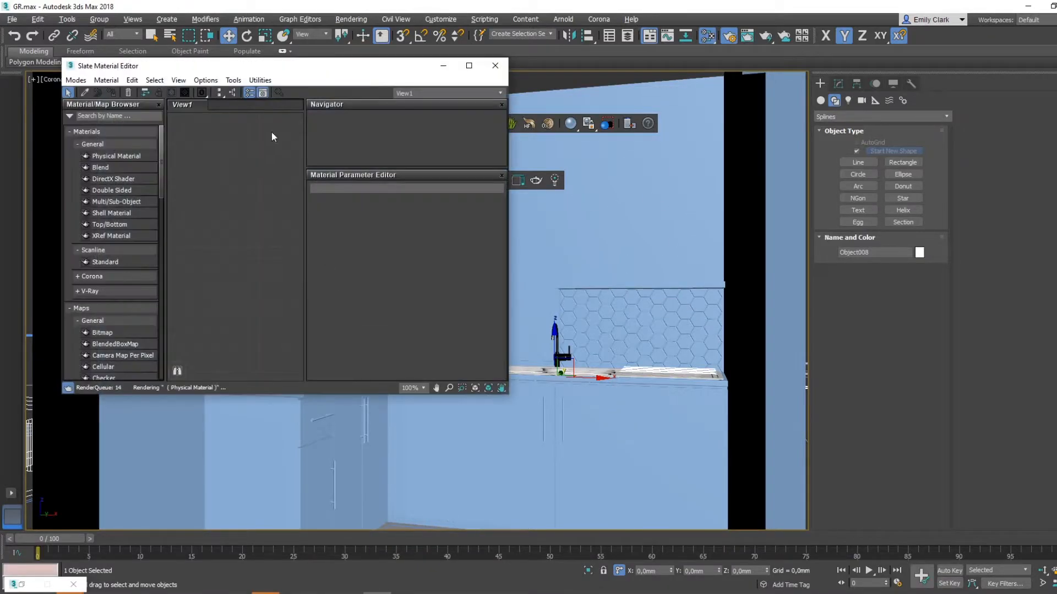
{"action": "left_click_drag", "start_coordinate": [280, 70], "coordinate": [465, 63]}
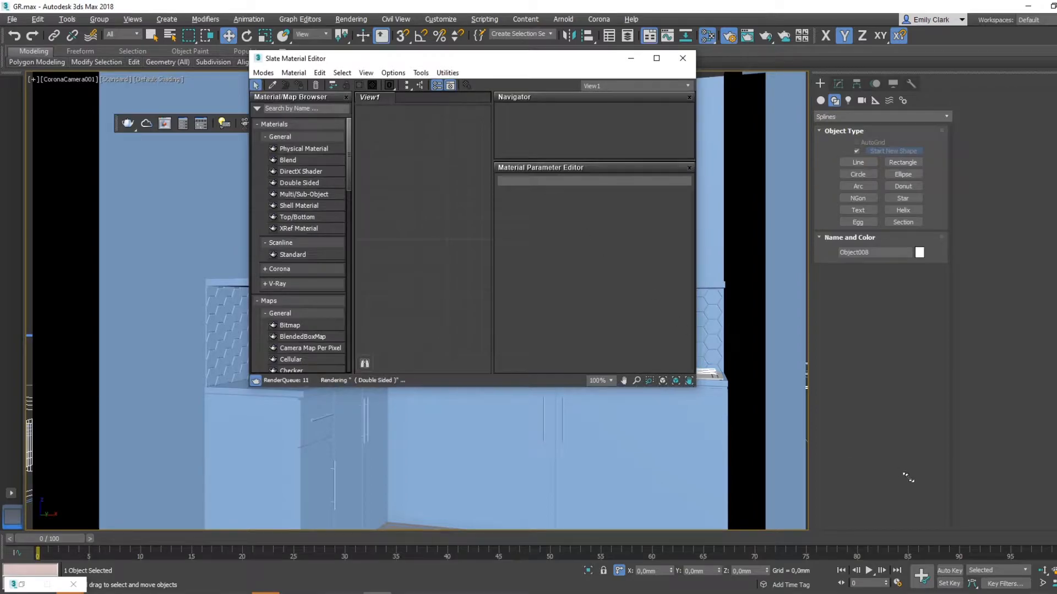
{"action": "left_click_drag", "start_coordinate": [695, 387], "coordinate": [900, 480]}
{"action": "scroll", "coordinate": [308, 286], "scroll_direction": "down", "scroll_amount": 10}
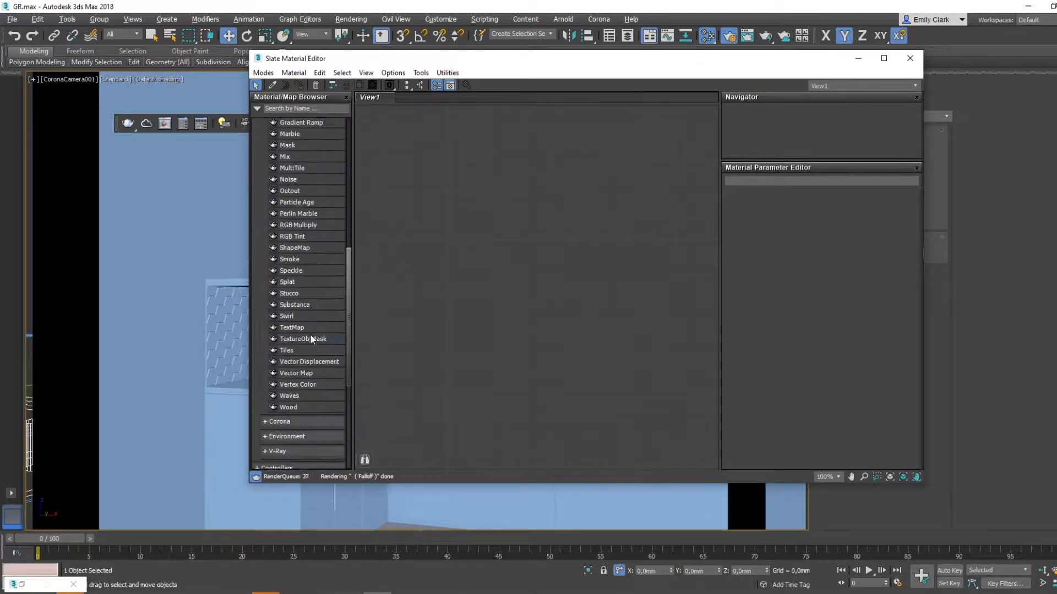
{"action": "scroll", "coordinate": [286, 320], "scroll_direction": "up", "scroll_amount": 6}
{"action": "scroll", "coordinate": [316, 388], "scroll_direction": "down", "scroll_amount": 7}
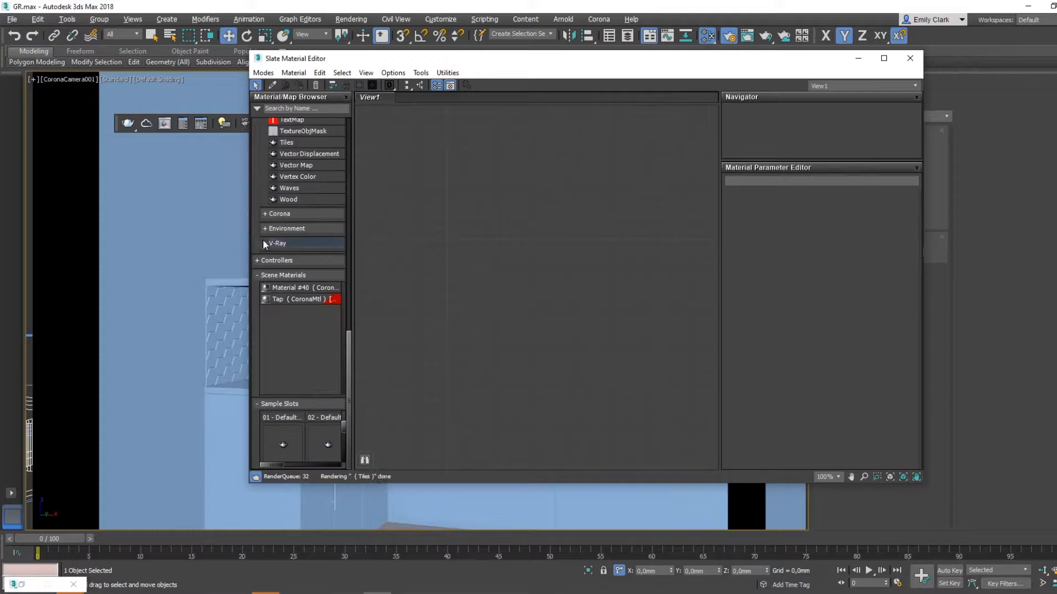
{"action": "left_click", "coordinate": [265, 214]}
{"action": "scroll", "coordinate": [328, 305], "scroll_direction": "up", "scroll_amount": 15}
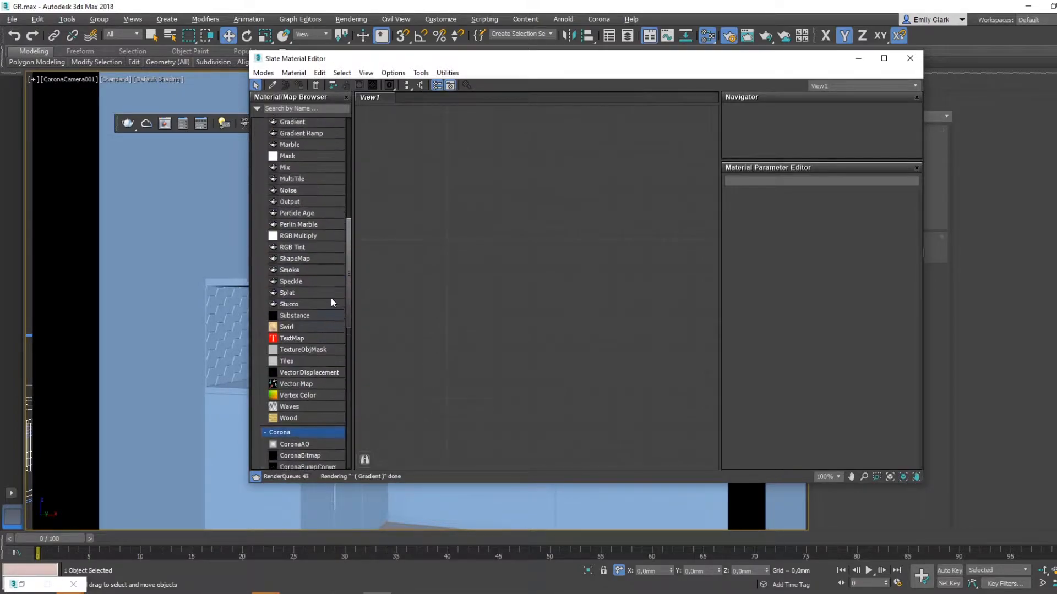
{"action": "left_click", "coordinate": [265, 269]}
{"action": "left_click_drag", "start_coordinate": [293, 313], "coordinate": [612, 205]}
- Give the new CoronaMtl a dark grey diffuse colour, a reflection level of 0,8 and a reflection glossiness of 0,8
{"action": "left_click", "coordinate": [871, 214]}
{"action": "left_click_drag", "start_coordinate": [333, 88], "coordinate": [334, 88]}
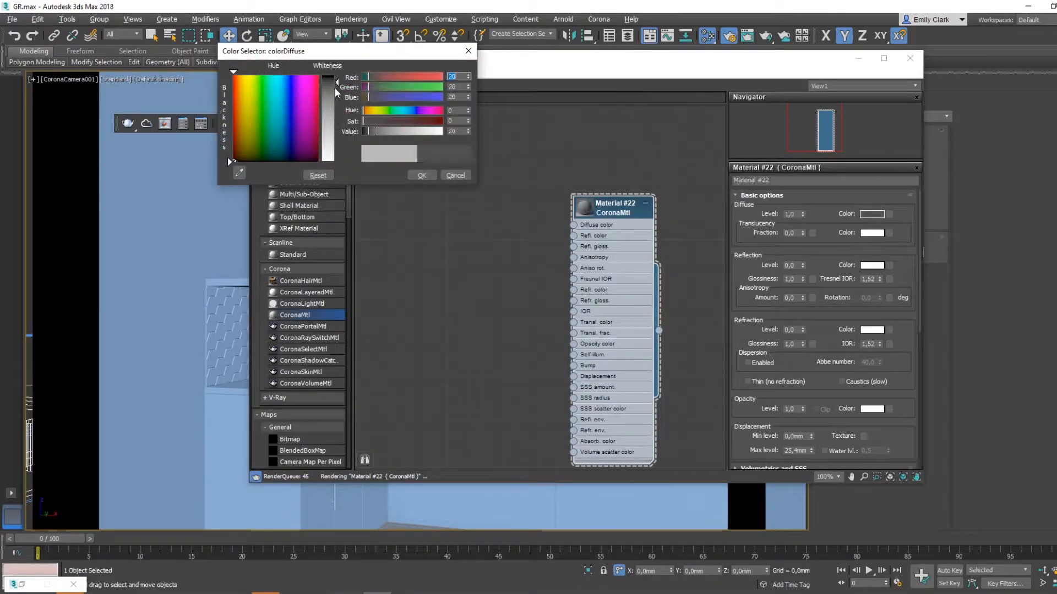
{"action": "left_click", "coordinate": [418, 175]}
{"action": "double_click", "coordinate": [790, 265]}
{"action": "type", "text": "0,8"}
{"action": "key", "text": "Return"}
{"action": "double_click", "coordinate": [797, 279]}
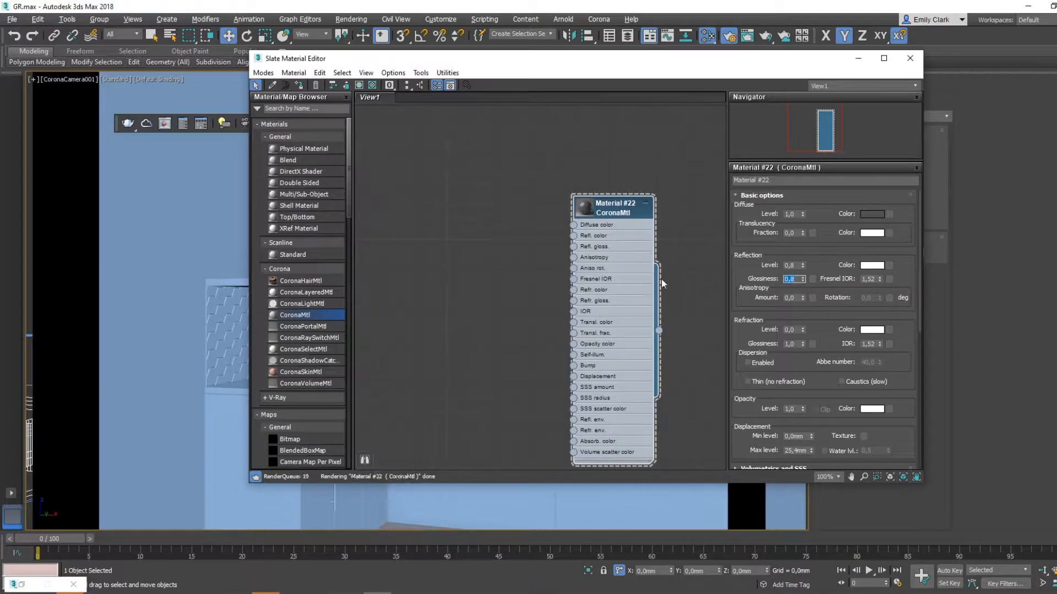
- Assign the dark grey CoronaMtl to the base cabinet body and move the material editor out of the way
{"action": "left_click_drag", "start_coordinate": [565, 65], "coordinate": [671, 48]}
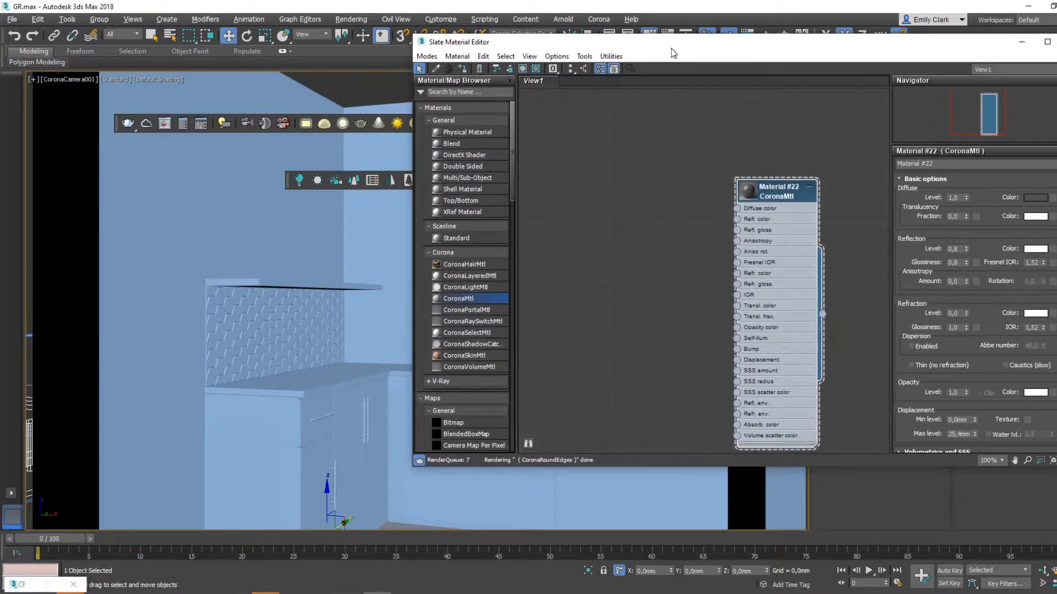
{"action": "left_click", "coordinate": [462, 70]}
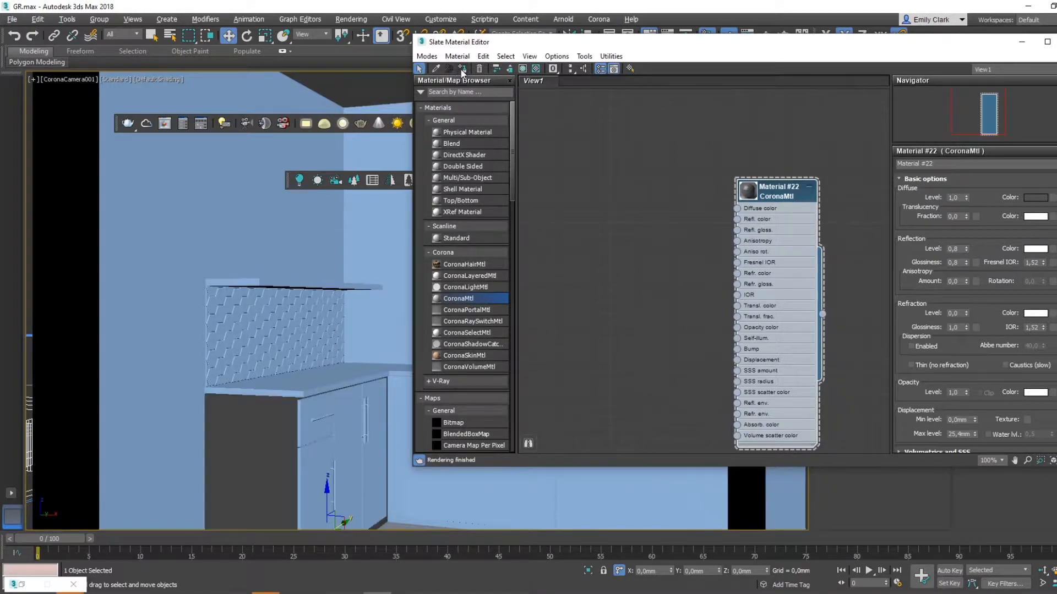
{"action": "left_click_drag", "start_coordinate": [599, 47], "coordinate": [1056, 231]}
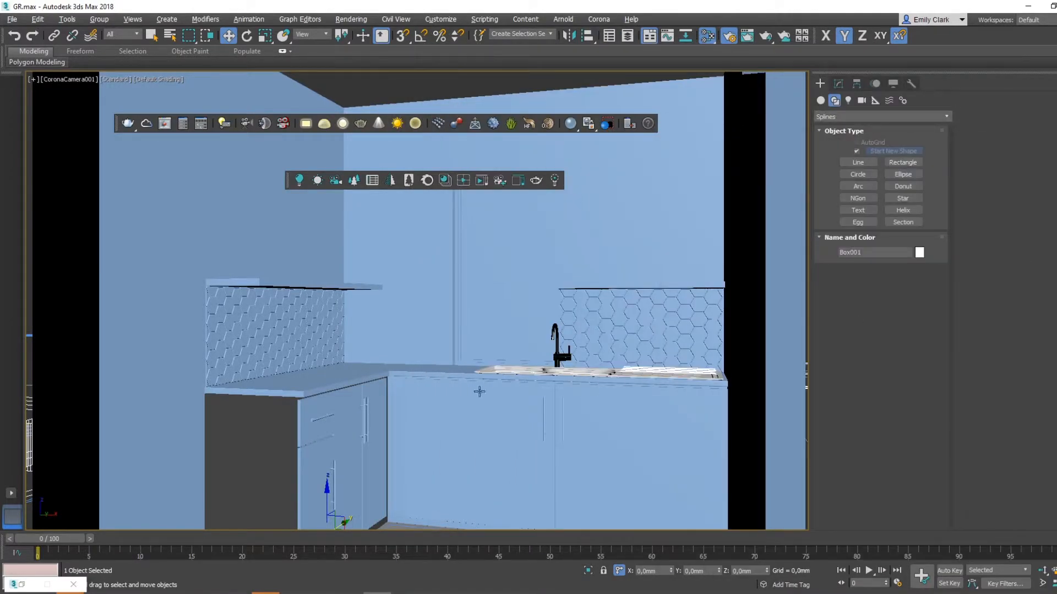
- Apply the dark grey material to the remaining base cabinet fronts, including the drawers and the doors under the sink
{"action": "left_click", "coordinate": [350, 425]}
{"action": "key", "text": "F4"}
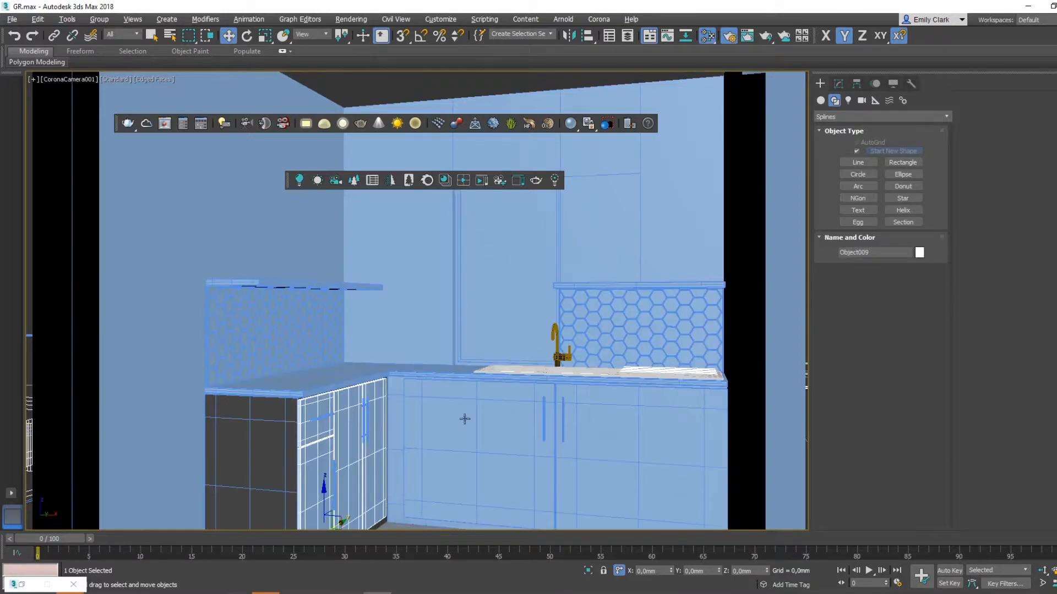
{"action": "left_click", "coordinate": [465, 419], "text": "ctrl"}
{"action": "left_click", "coordinate": [630, 406], "text": "ctrl"}
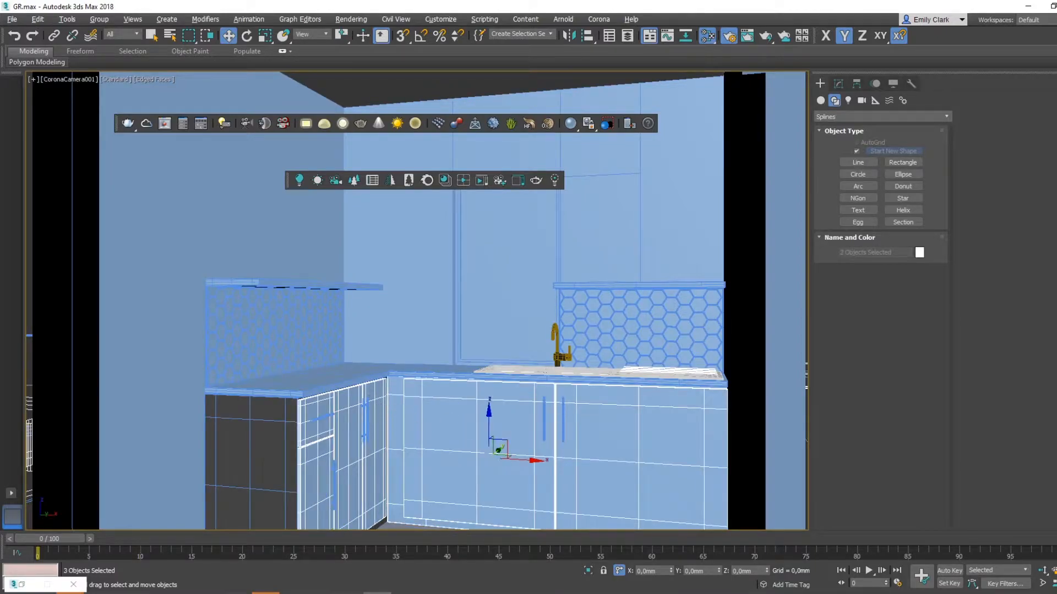
{"action": "key", "text": "F4"}
{"action": "key", "text": "F4"}
{"action": "key", "text": "F4"}
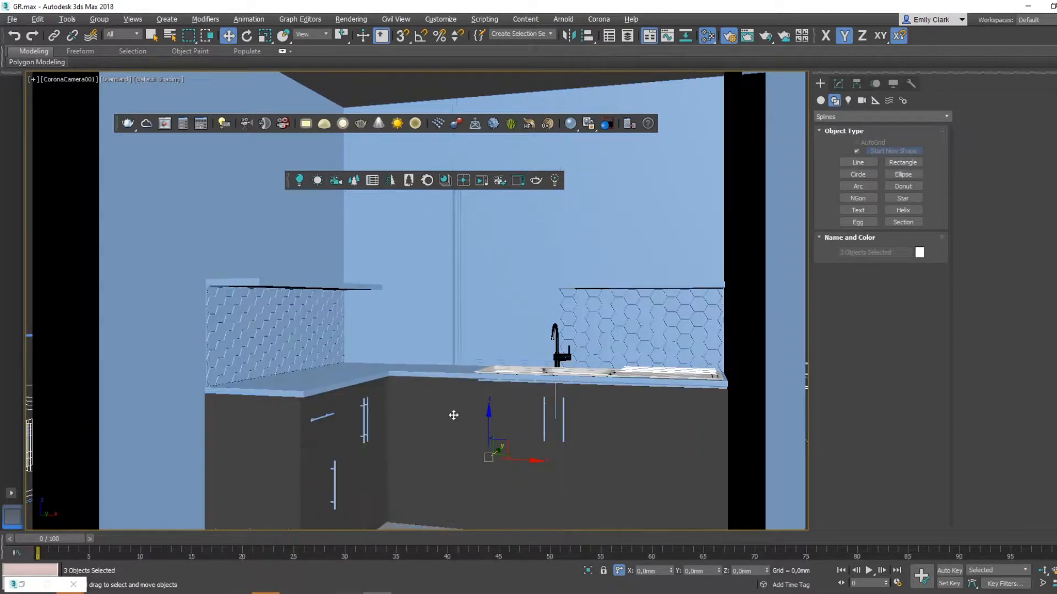
- Check the kitchen reference PDF and apply the dark grey material to both slabs above the hexagonal tile backsplashes
{"action": "left_click", "coordinate": [331, 285]}
{"action": "left_click", "coordinate": [321, 593]}
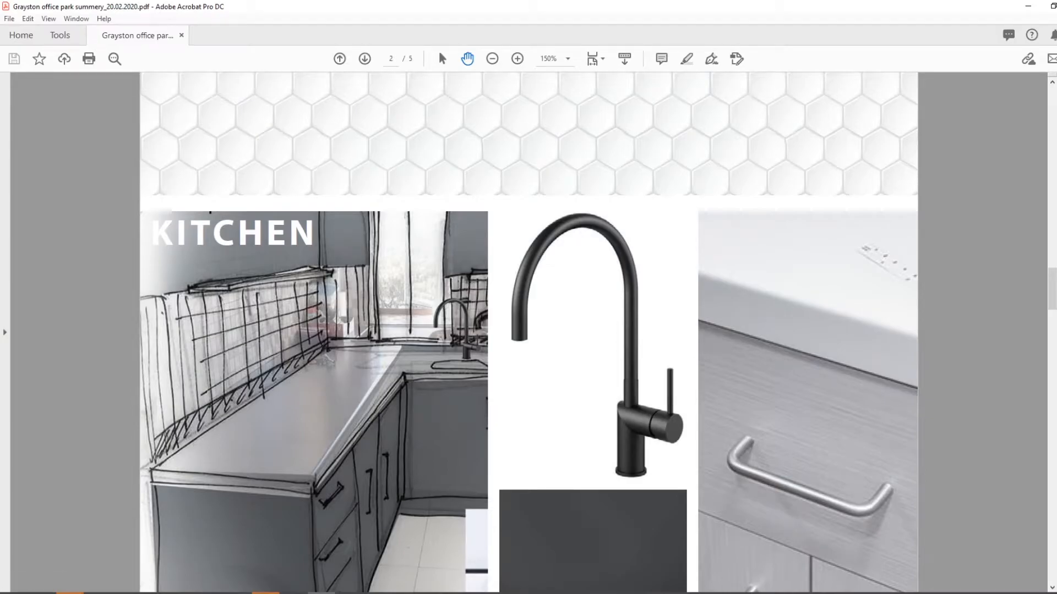
{"action": "left_click", "coordinate": [349, 593]}
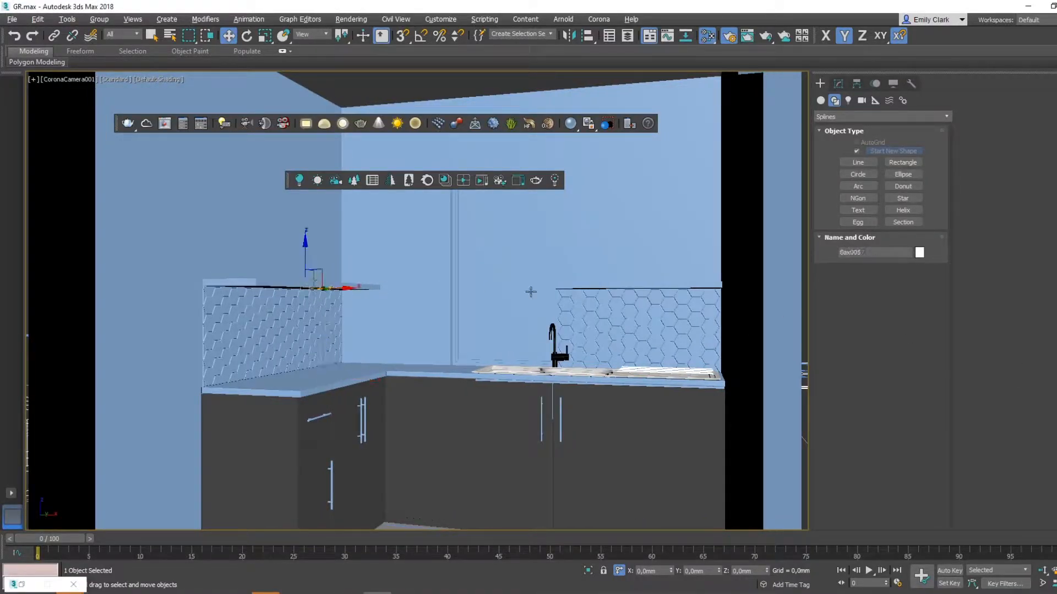
{"action": "left_click", "coordinate": [608, 285], "text": "ctrl"}
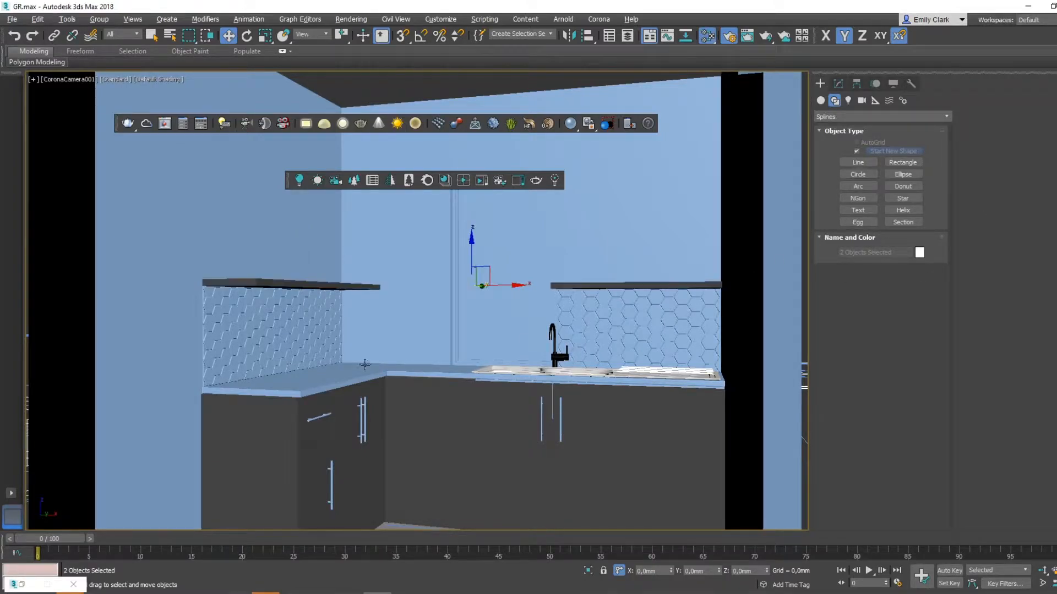
{"action": "left_click", "coordinate": [330, 379]}
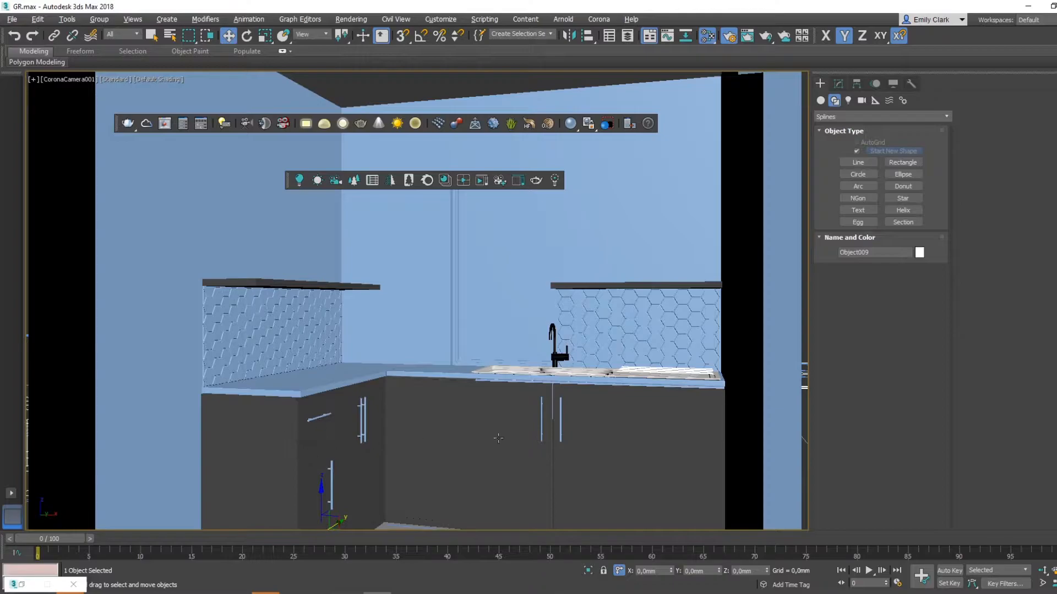
{"action": "middle_click_drag", "start_coordinate": [487, 439], "coordinate": [519, 422]}
{"action": "key", "text": "alt+w"}
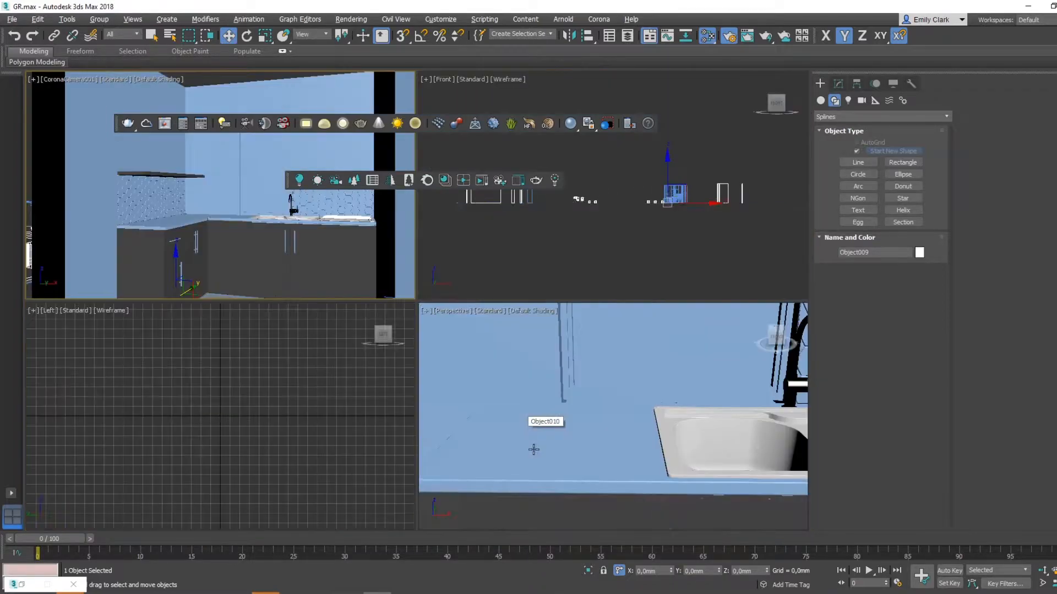
{"action": "middle_click_drag", "start_coordinate": [599, 451], "coordinate": [643, 456]}
{"action": "key", "text": "alt+w"}
{"action": "key", "text": "F4"}
{"action": "key", "text": "F4"}
{"action": "key", "text": "F4"}
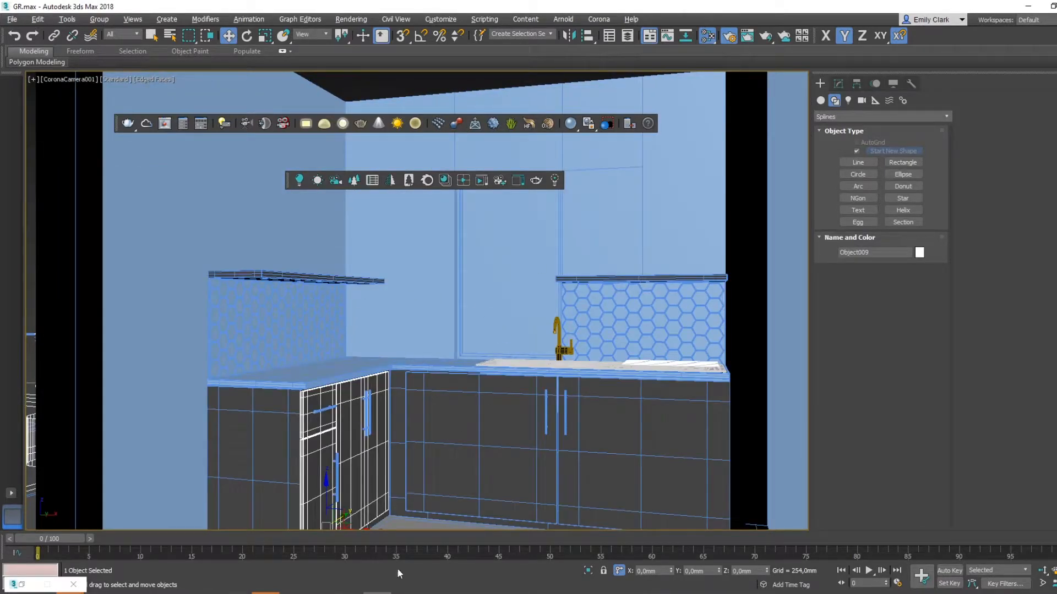
{"action": "left_click", "coordinate": [449, 443]}
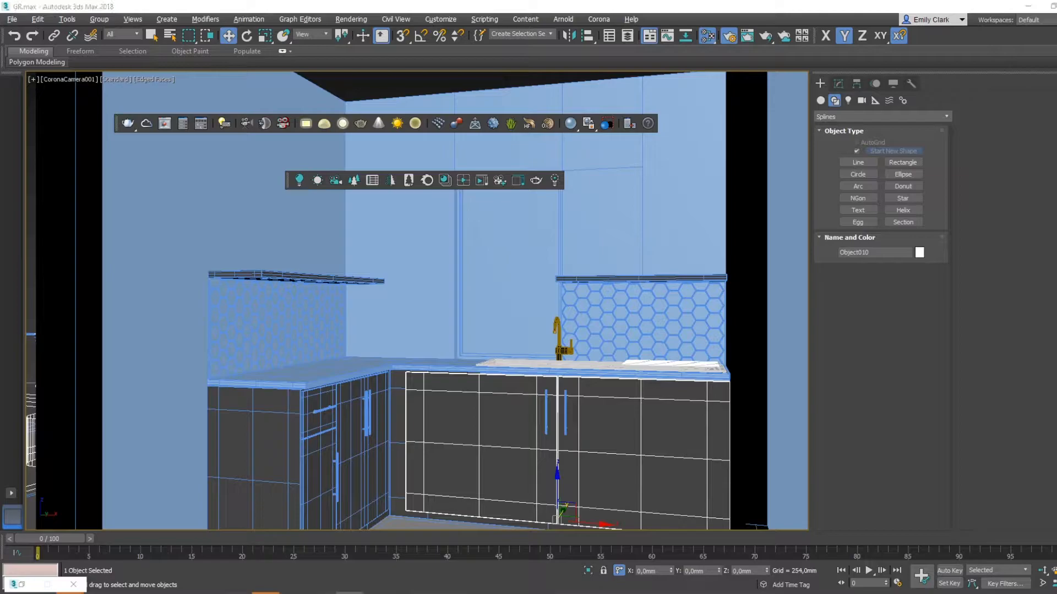
{"action": "left_click", "coordinate": [267, 273]}
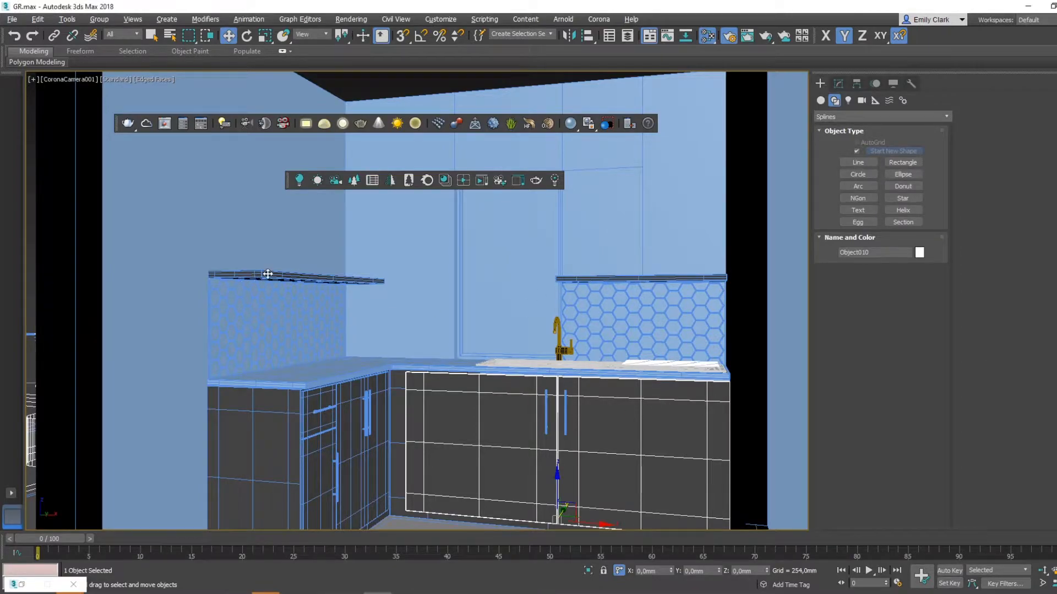
{"action": "key", "text": "F4"}
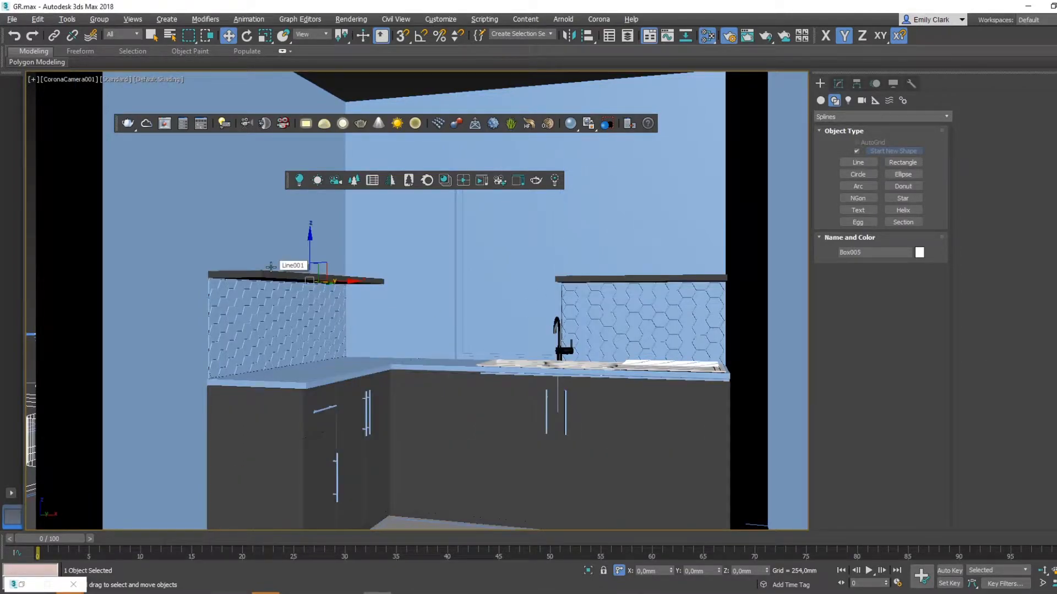
{"action": "left_click", "coordinate": [344, 365]}
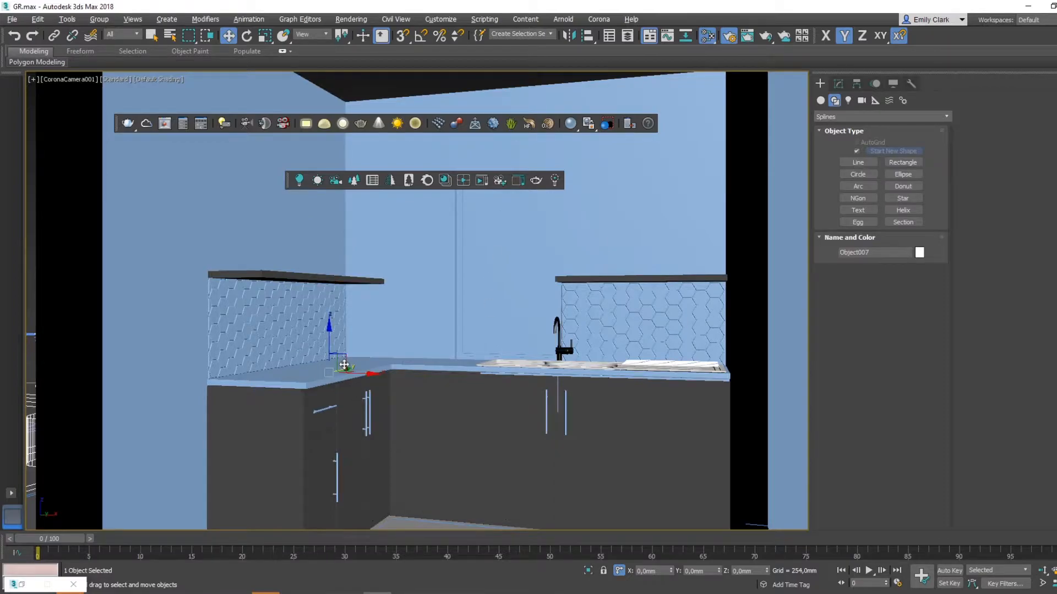
- Create a second CoronaMtl for the walls with a white diffuse colour, reflection level 0,7 and glossiness 0,7
{"action": "left_click", "coordinate": [431, 266]}
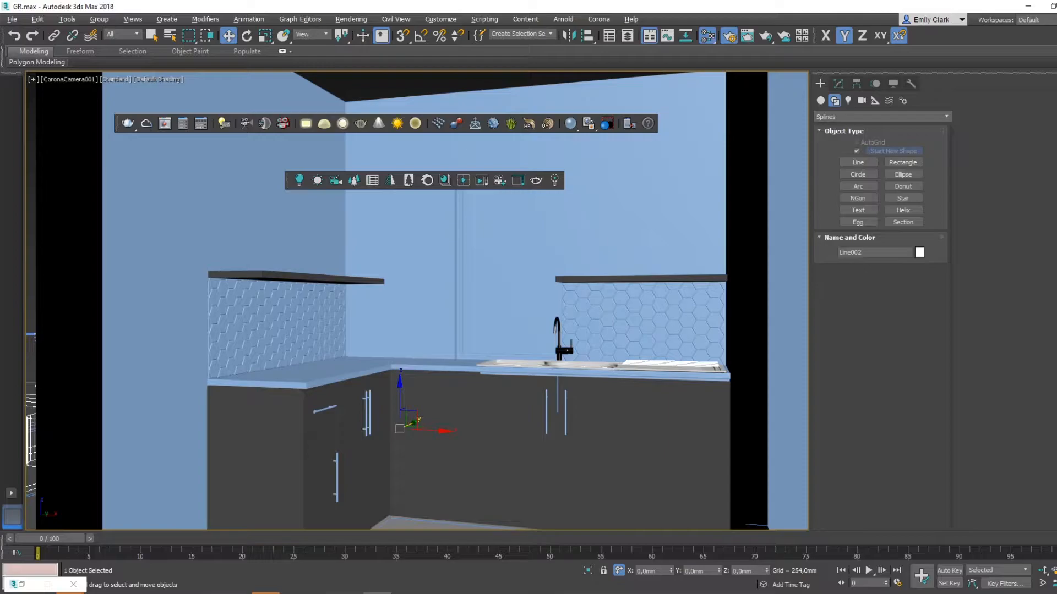
{"action": "key", "text": "m"}
{"action": "left_click_drag", "start_coordinate": [327, 311], "coordinate": [565, 158]}
{"action": "double_click", "coordinate": [575, 161]}
{"action": "left_click", "coordinate": [905, 211]}
{"action": "left_click", "coordinate": [329, 154]}
{"action": "left_click", "coordinate": [421, 175]}
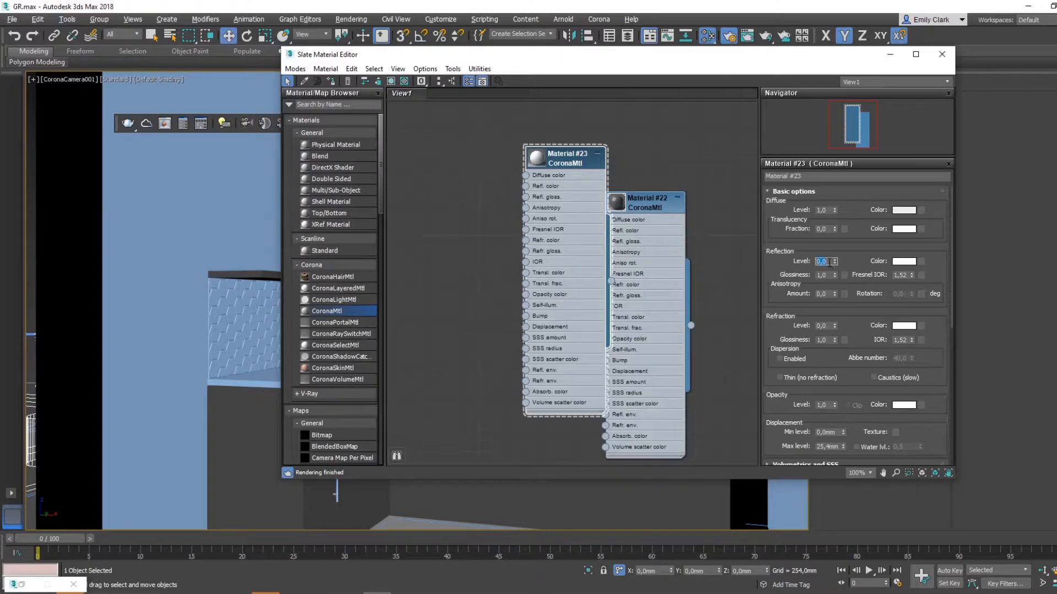
{"action": "type", "text": "0,7"}
{"action": "key", "text": "Tab"}
{"action": "type", "text": "0,7"}
- Assign the white CoronaMtl to the kitchen walls, including the remaining wall sections around the window and beside the cabinets
{"action": "left_click_drag", "start_coordinate": [523, 66], "coordinate": [725, 142]}
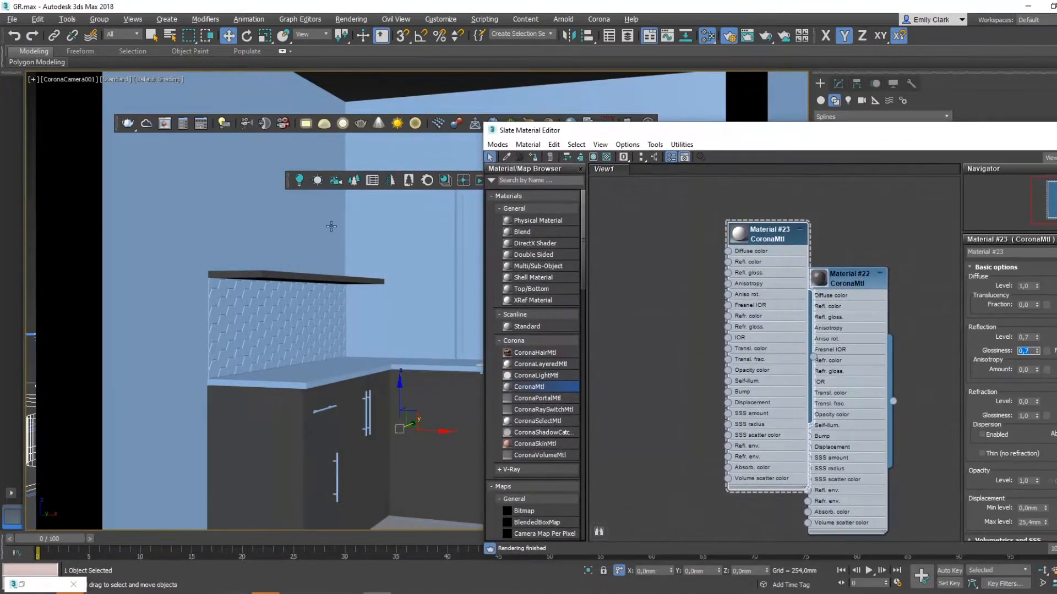
{"action": "left_click", "coordinate": [533, 157]}
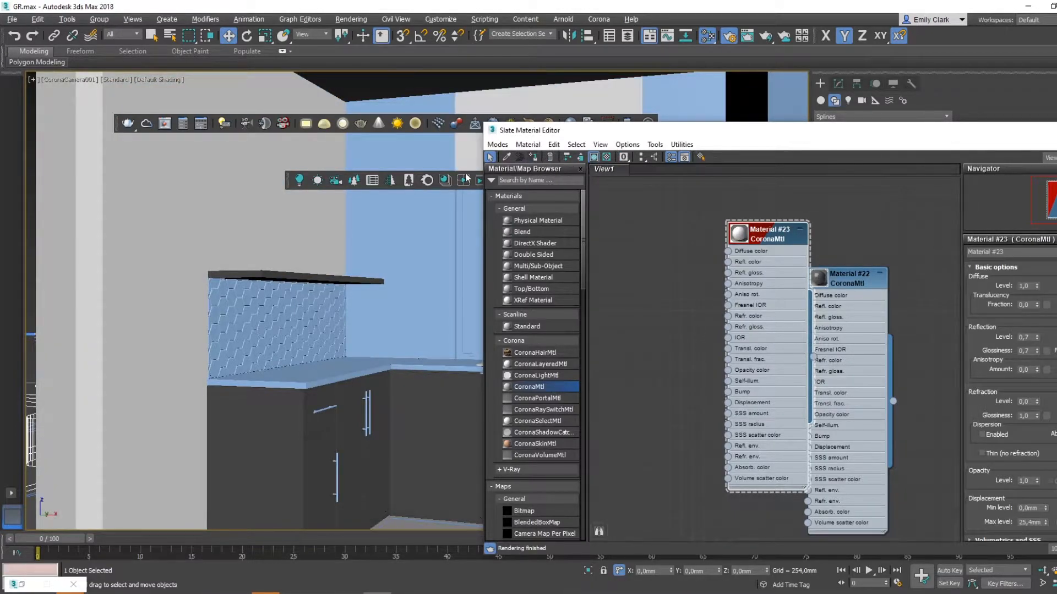
{"action": "left_click_drag", "start_coordinate": [666, 133], "coordinate": [1056, 110]}
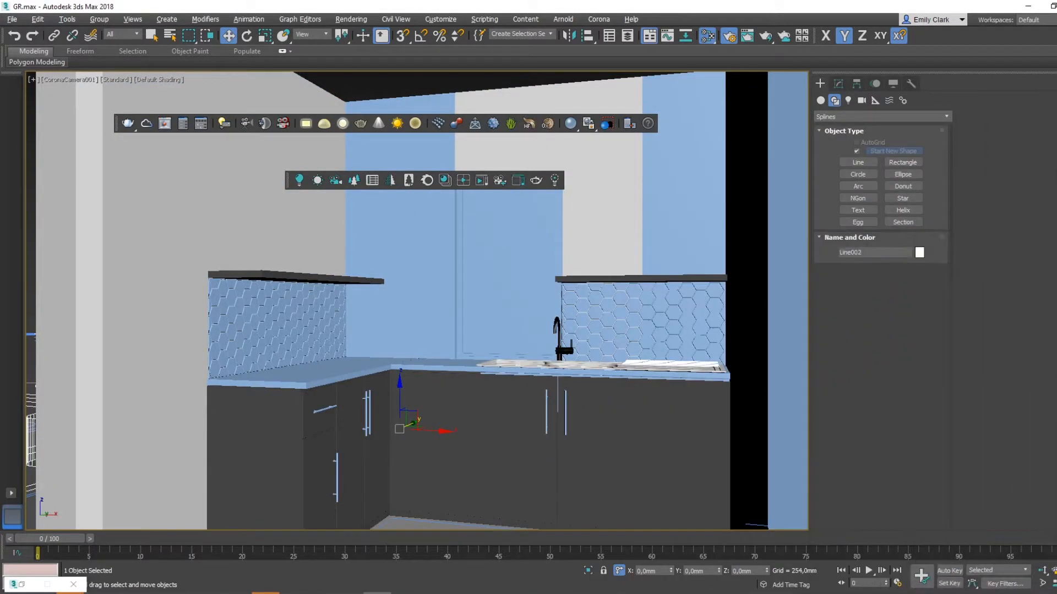
{"action": "left_click", "coordinate": [684, 185], "text": "ctrl"}
{"action": "left_click", "coordinate": [743, 209], "text": "ctrl"}
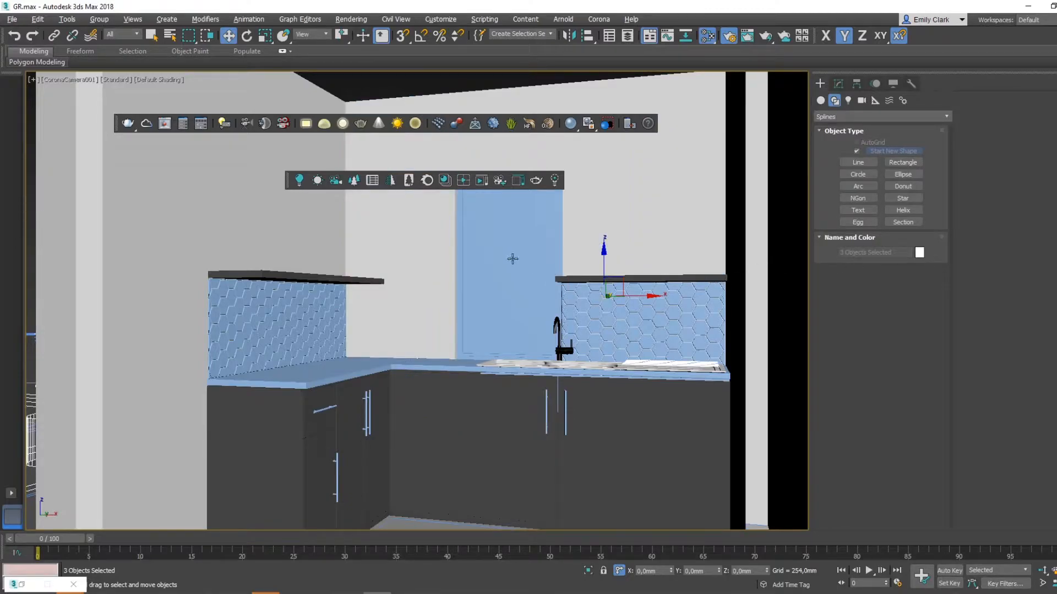
- Create a CoronaMtl for the window pane with reflection level 1 and refraction level 1
{"action": "left_click", "coordinate": [491, 291]}
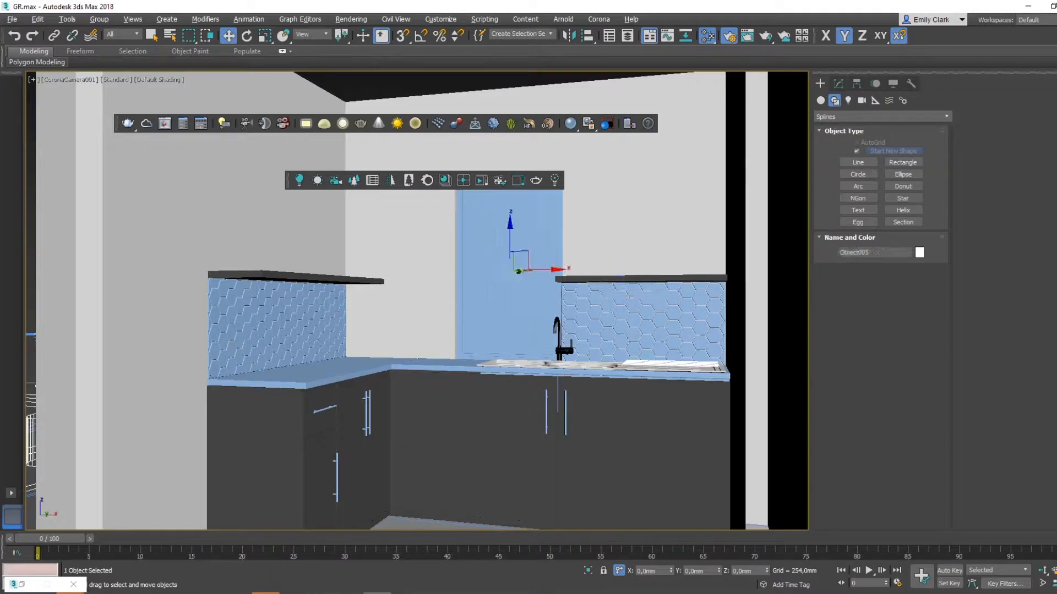
{"action": "key", "text": "m"}
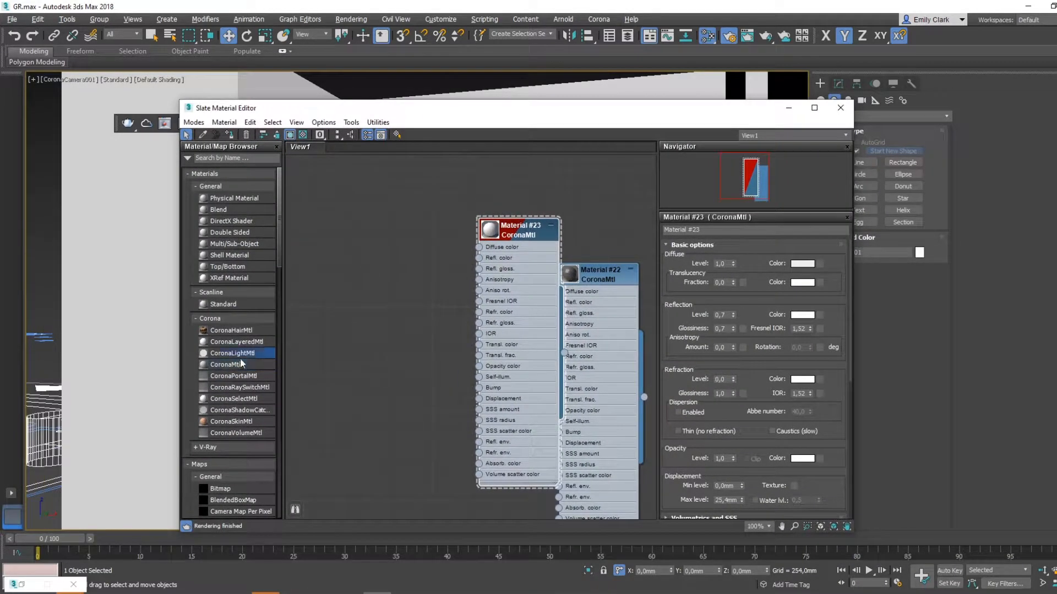
{"action": "left_click_drag", "start_coordinate": [233, 366], "coordinate": [394, 243]}
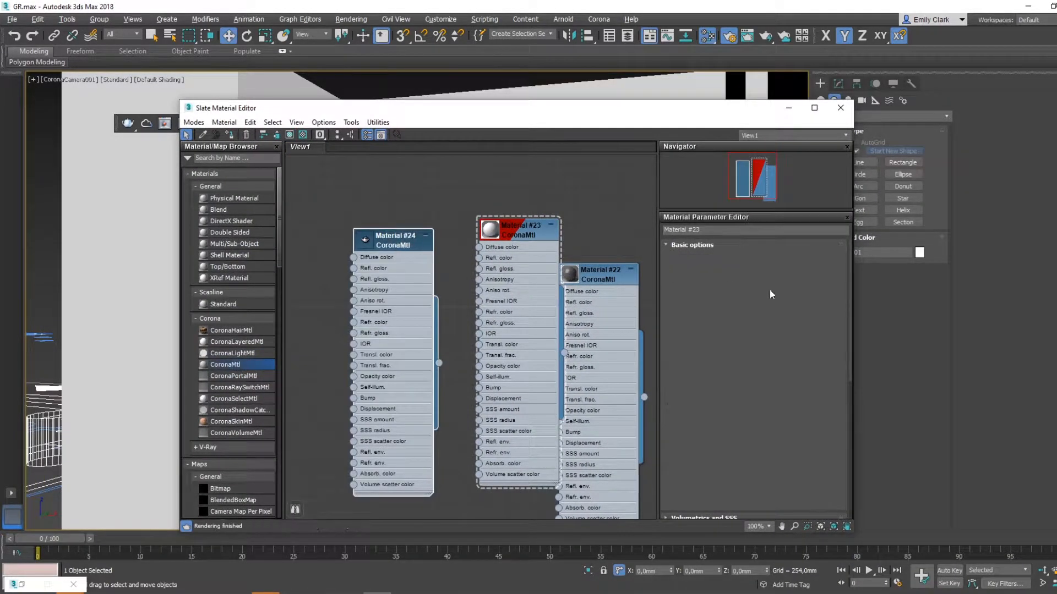
{"action": "double_click", "coordinate": [719, 315]}
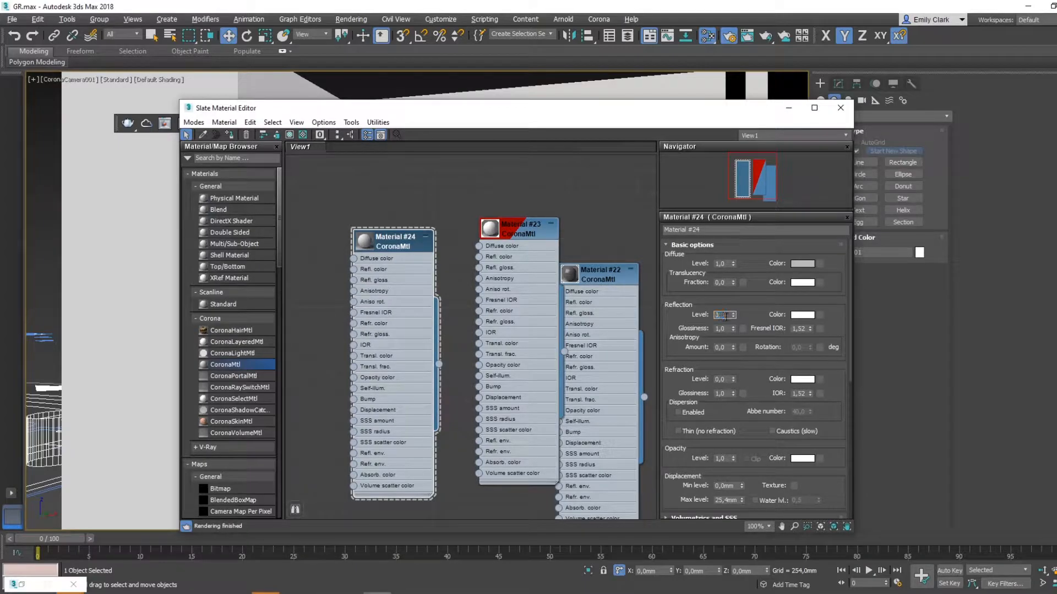
{"action": "type", "text": "1"}
{"action": "key", "text": "Return"}
{"action": "double_click", "coordinate": [722, 382]}
{"action": "type", "text": "1"}
{"action": "key", "text": "Return"}
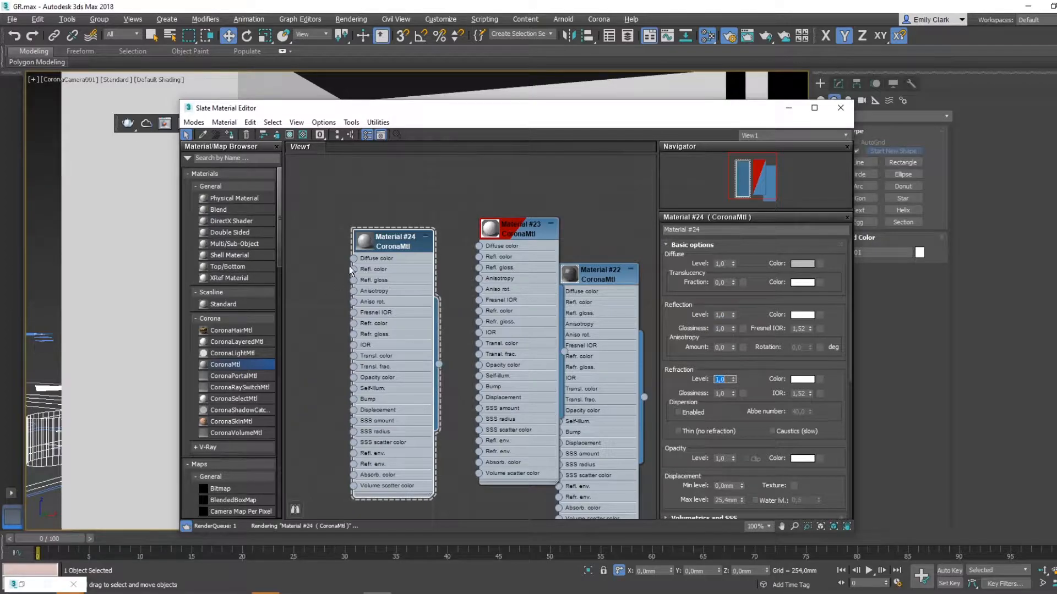
- Check the clear glass material in a preview window and assign it to the window pane
{"action": "right_click", "coordinate": [360, 240]}
{"action": "left_click", "coordinate": [424, 303]}
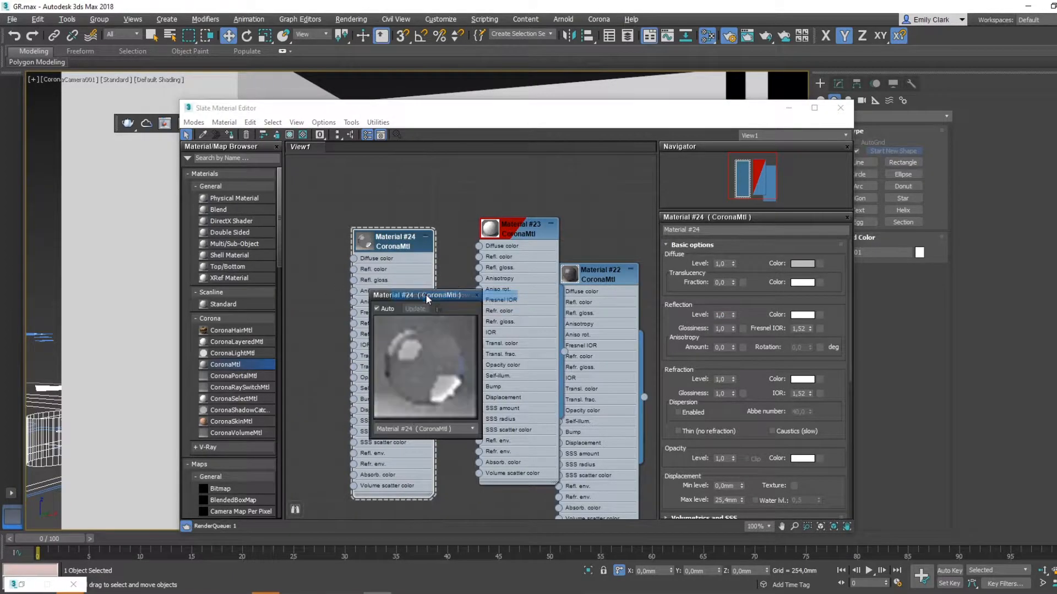
{"action": "left_click", "coordinate": [477, 295]}
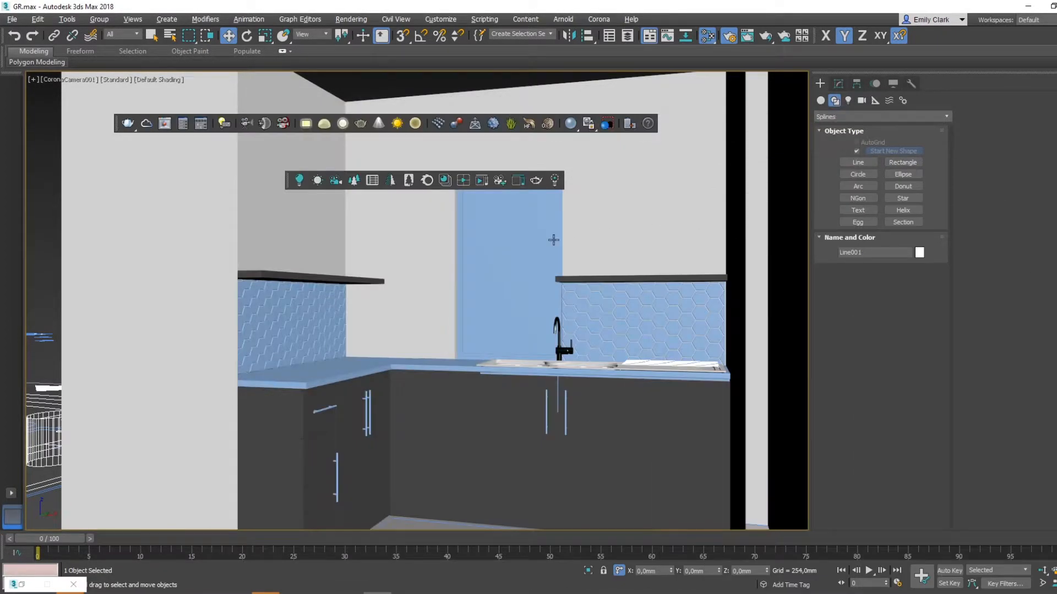
{"action": "left_click", "coordinate": [553, 240]}
{"action": "key", "text": "alt+x"}
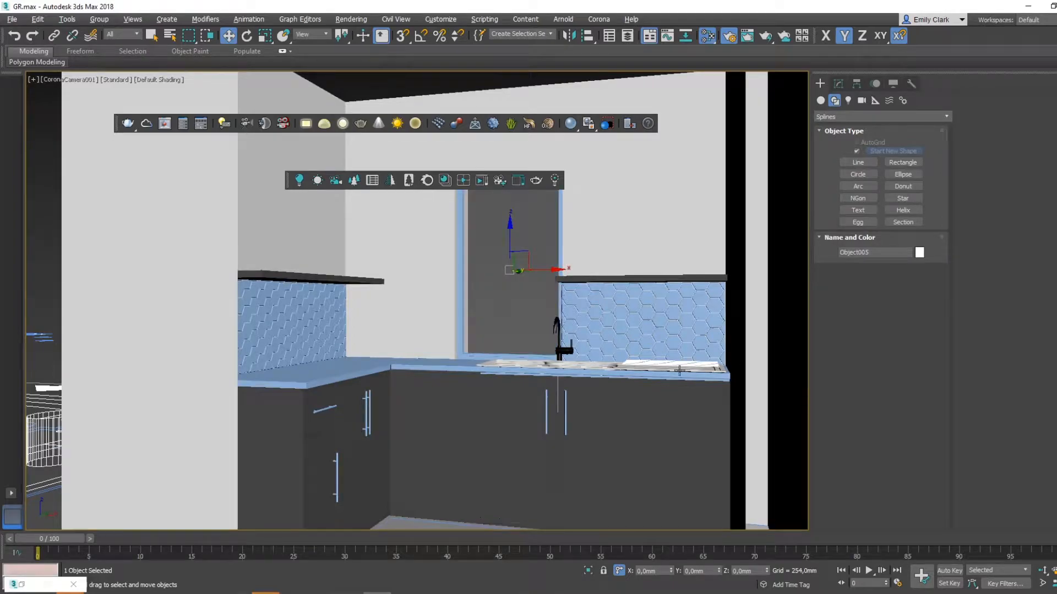
- Create another CoronaMtl for the window frame and give it a near-black diffuse colour
{"action": "left_click", "coordinate": [461, 330]}
{"action": "key", "text": "m"}
{"action": "left_click_drag", "start_coordinate": [1018, 182], "coordinate": [245, 72]}
{"action": "middle_click_drag", "start_coordinate": [340, 208], "coordinate": [526, 313]}
{"action": "left_click_drag", "start_coordinate": [238, 334], "coordinate": [497, 210]}
{"action": "double_click", "coordinate": [497, 209]}
{"action": "left_click", "coordinate": [802, 227]}
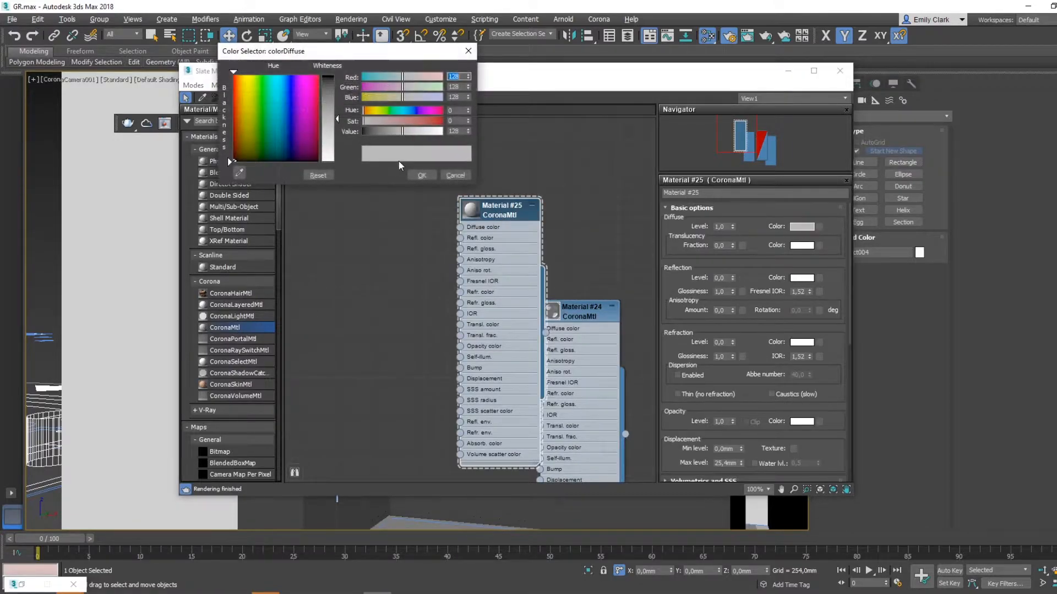
{"action": "right_click", "coordinate": [467, 133]}
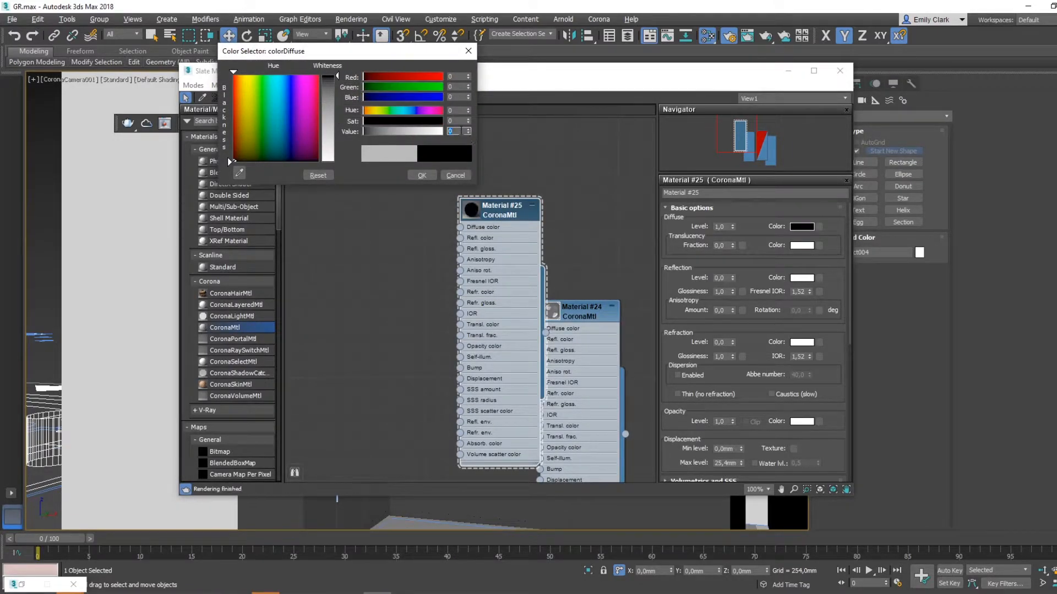
{"action": "type", "text": "2"}
{"action": "key", "text": "Return"}
{"action": "left_click", "coordinate": [421, 175]}
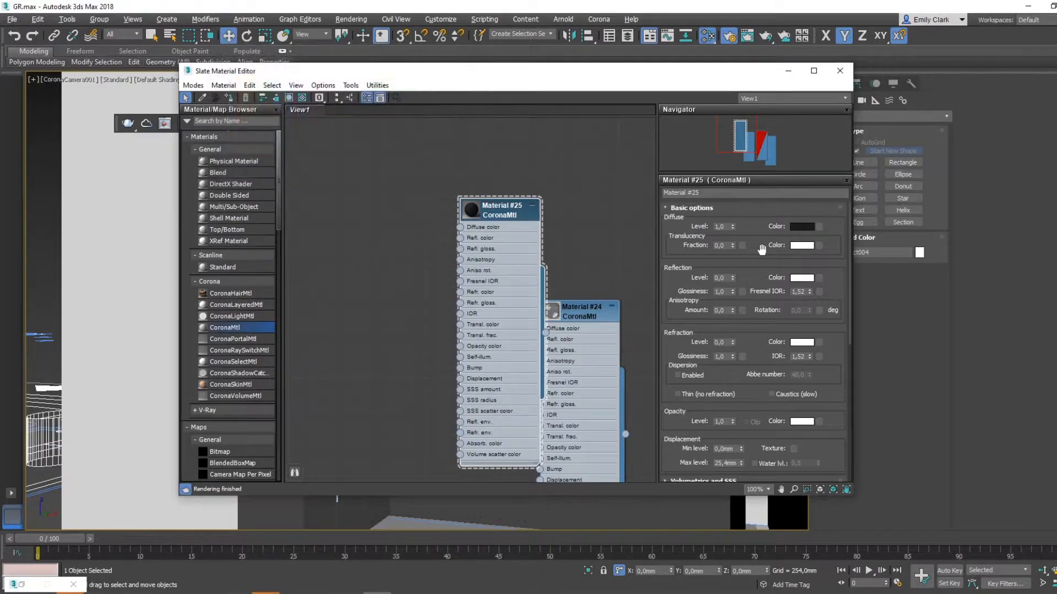
- Set the near-black material's reflection level and glossiness to 0,8 and assign it to the window frame
{"action": "left_click", "coordinate": [721, 278]}
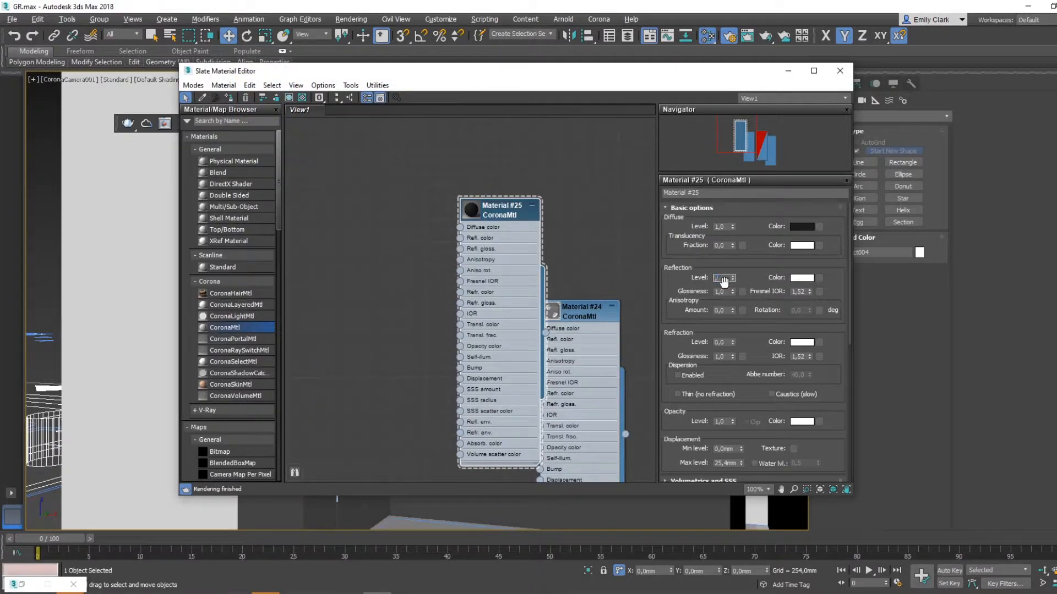
{"action": "type", "text": ",8"}
{"action": "left_click", "coordinate": [727, 292]}
{"action": "key", "text": "Return"}
{"action": "key", "text": "m"}
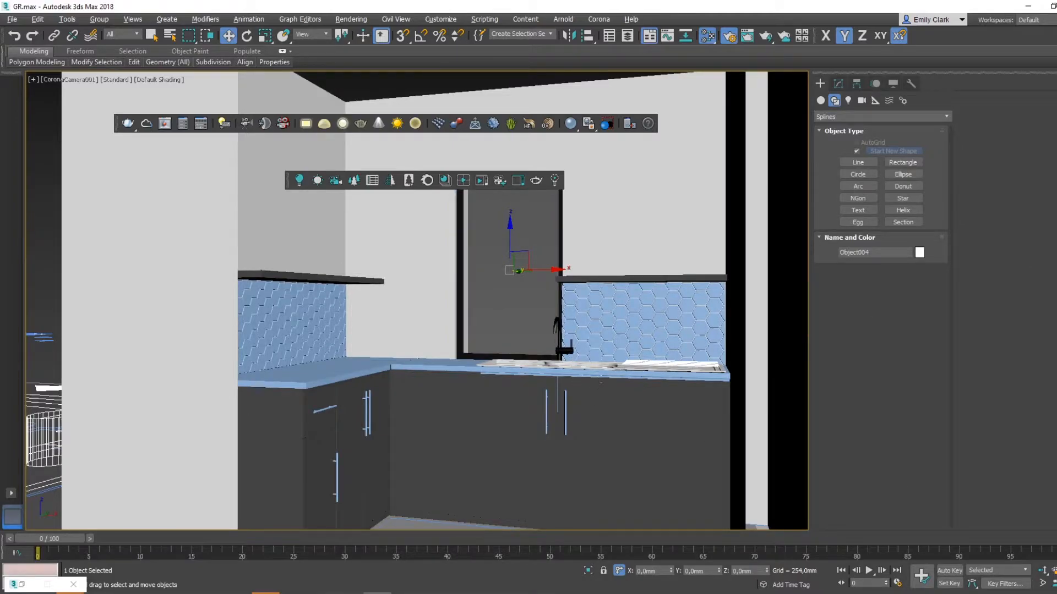
- Select the vertical handles near the cabinet corner and add a new CoronaMtl for them
{"action": "left_click", "coordinate": [1045, 571]}
{"action": "mouse_move", "coordinate": [515, 430]}
{"action": "left_mouse_down"}
{"action": "mouse_move", "coordinate": [515, 451]}
{"action": "mouse_move", "coordinate": [514, 418]}
{"action": "mouse_move", "coordinate": [514, 437]}
{"action": "left_mouse_up"}
{"action": "key", "text": "w"}
{"action": "left_click", "coordinate": [364, 416]}
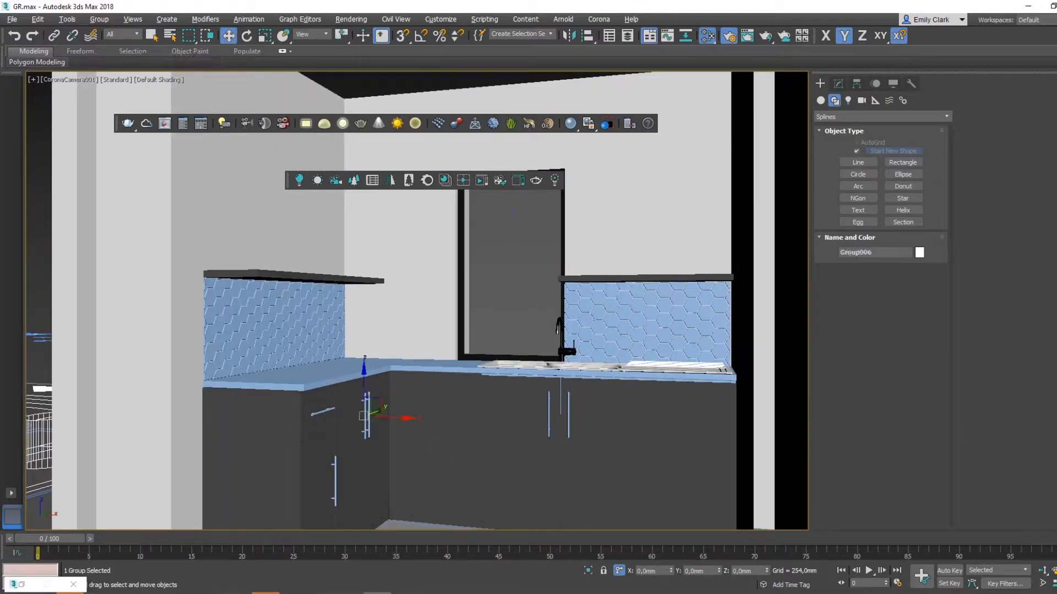
{"action": "key", "text": "m"}
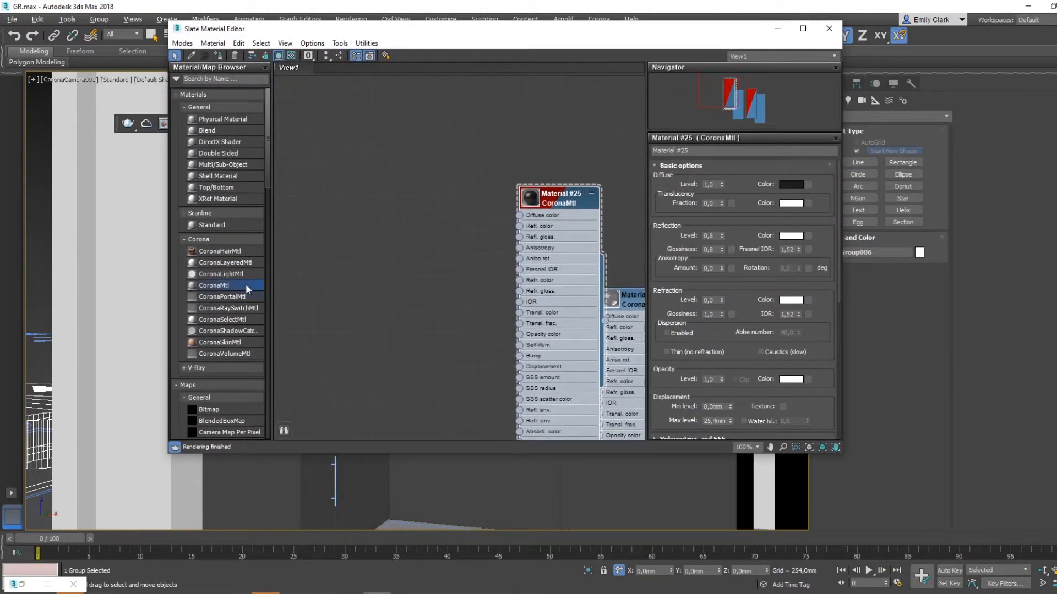
{"action": "left_click_drag", "start_coordinate": [230, 283], "coordinate": [448, 172]}
- Rearrange the overlapping material nodes so they stand apart side by side
{"action": "left_click_drag", "start_coordinate": [553, 202], "coordinate": [552, 191]}
{"action": "left_click_drag", "start_coordinate": [413, 169], "coordinate": [309, 193]}
{"action": "left_click_drag", "start_coordinate": [552, 186], "coordinate": [492, 186]}
{"action": "middle_click_drag", "start_coordinate": [584, 244], "coordinate": [554, 224]}
{"action": "scroll", "coordinate": [554, 224], "scroll_direction": "down", "scroll_amount": 1}
{"action": "left_click_drag", "start_coordinate": [596, 278], "coordinate": [592, 158]}
{"action": "middle_click_drag", "start_coordinate": [551, 163], "coordinate": [396, 202]}
{"action": "left_click_drag", "start_coordinate": [543, 308], "coordinate": [542, 222]}
- Rename the clear glass material as Glass and the white wall material as Wall
{"action": "left_click", "coordinate": [432, 198]}
{"action": "double_click", "coordinate": [696, 150]}
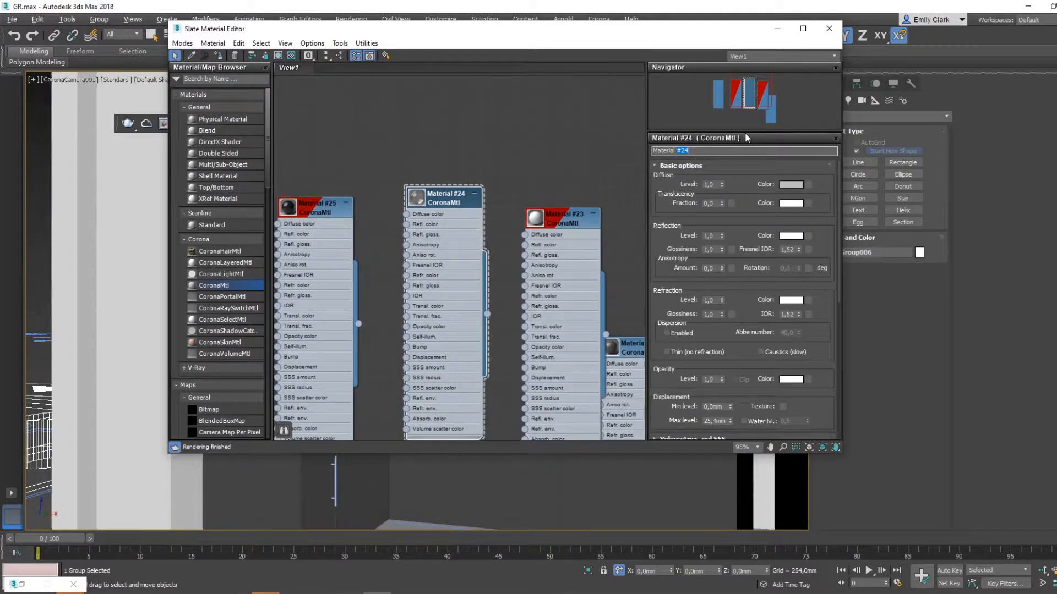
{"action": "type", "text": "Glass"}
{"action": "left_click", "coordinate": [576, 263]}
{"action": "double_click", "coordinate": [690, 151]}
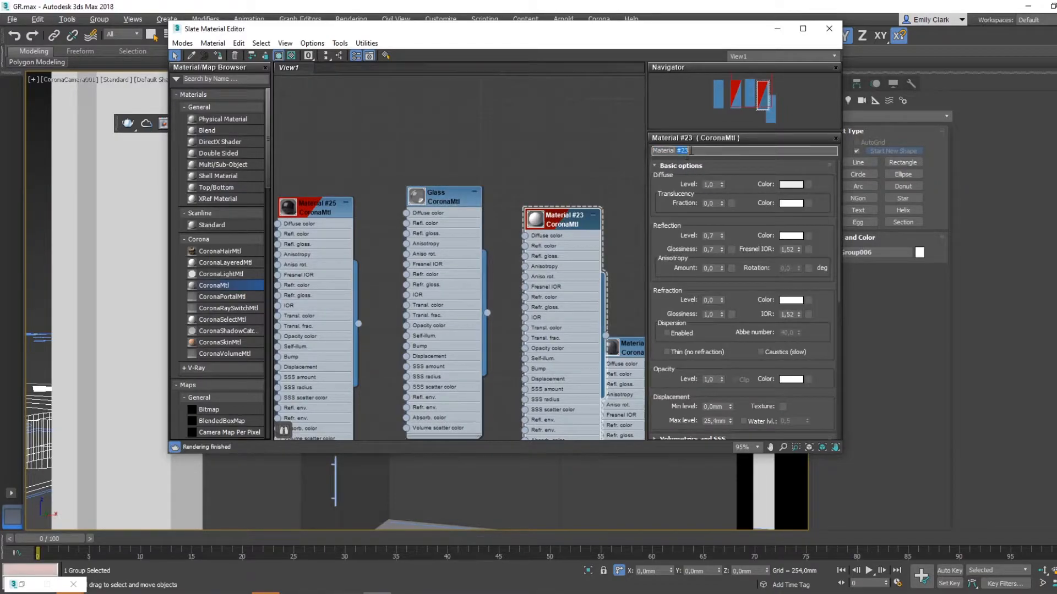
{"action": "type", "text": "Wall"}
- Move the dark grey cabinet material's node clear of its neighbours and rename the material as Kitchen Surface
{"action": "middle_click_drag", "start_coordinate": [581, 323], "coordinate": [508, 299]}
{"action": "left_click_drag", "start_coordinate": [559, 324], "coordinate": [612, 196]}
{"action": "double_click", "coordinate": [613, 199]}
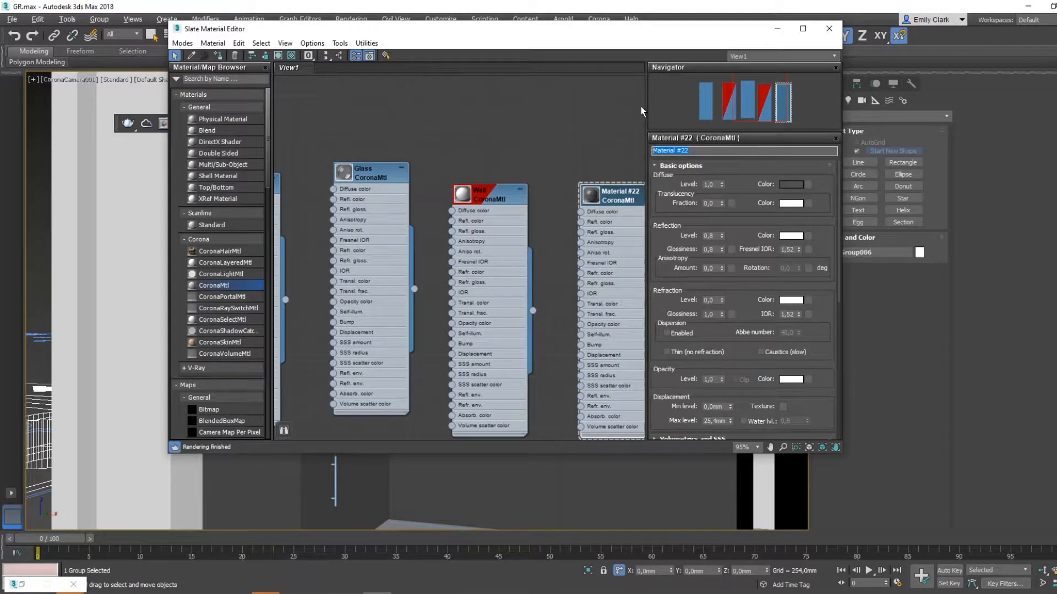
{"action": "type", "text": "Surface"}
{"action": "key", "text": "BackSpace"}
{"action": "key", "text": "BackSpace"}
{"action": "key", "text": "BackSpace"}
{"action": "key", "text": "BackSpace"}
{"action": "key", "text": "BackSpace"}
{"action": "key", "text": "BackSpace"}
{"action": "key", "text": "BackSpace"}
{"action": "type", "text": "Kitchen Surfa"}
- Rename the near-black frame material as Window Frame
{"action": "middle_click_drag", "start_coordinate": [418, 218], "coordinate": [630, 266]}
{"action": "double_click", "coordinate": [444, 234]}
{"action": "left_click", "coordinate": [653, 151]}
{"action": "type", "text": "Window Frame"}
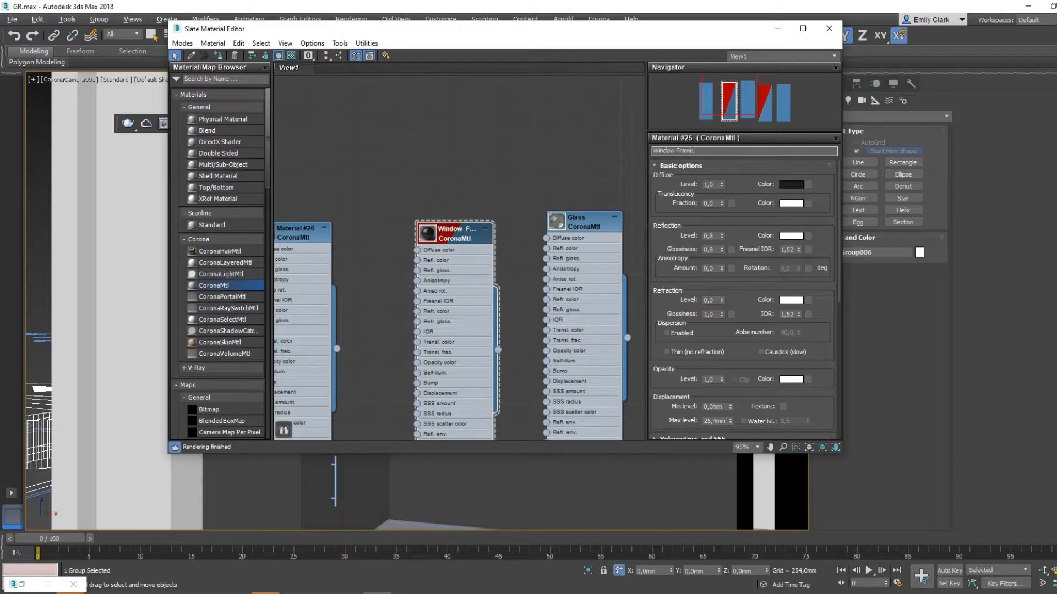
- Rename the newly added default CoronaMtl as Handles
{"action": "middle_click_drag", "start_coordinate": [391, 263], "coordinate": [610, 244]}
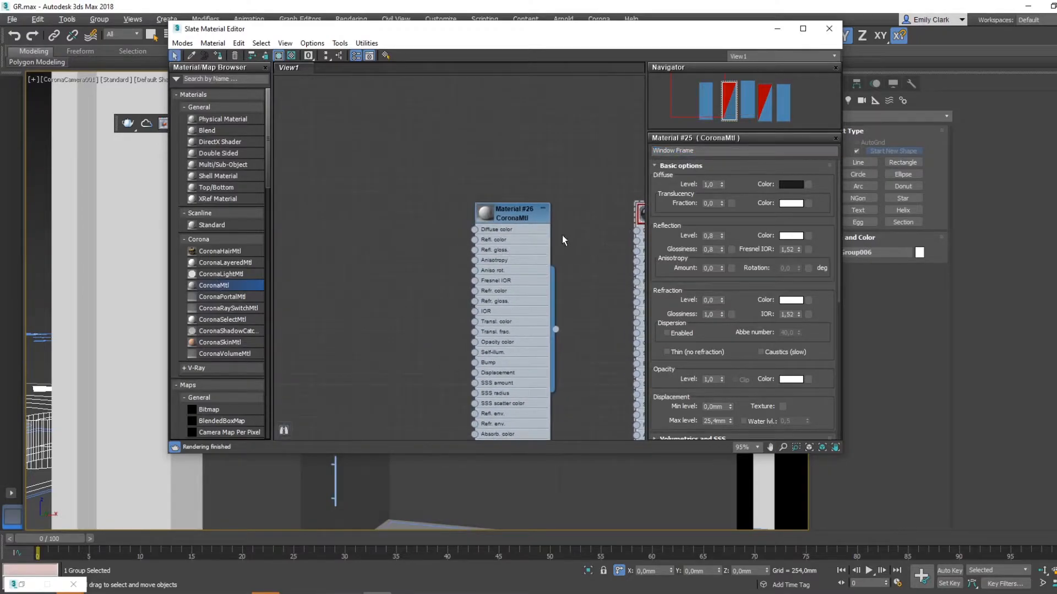
{"action": "double_click", "coordinate": [517, 217]}
{"action": "left_click_drag", "start_coordinate": [618, 33], "coordinate": [729, 171]}
{"action": "left_click_drag", "start_coordinate": [825, 284], "coordinate": [752, 276]}
{"action": "type", "text": "Handles"}
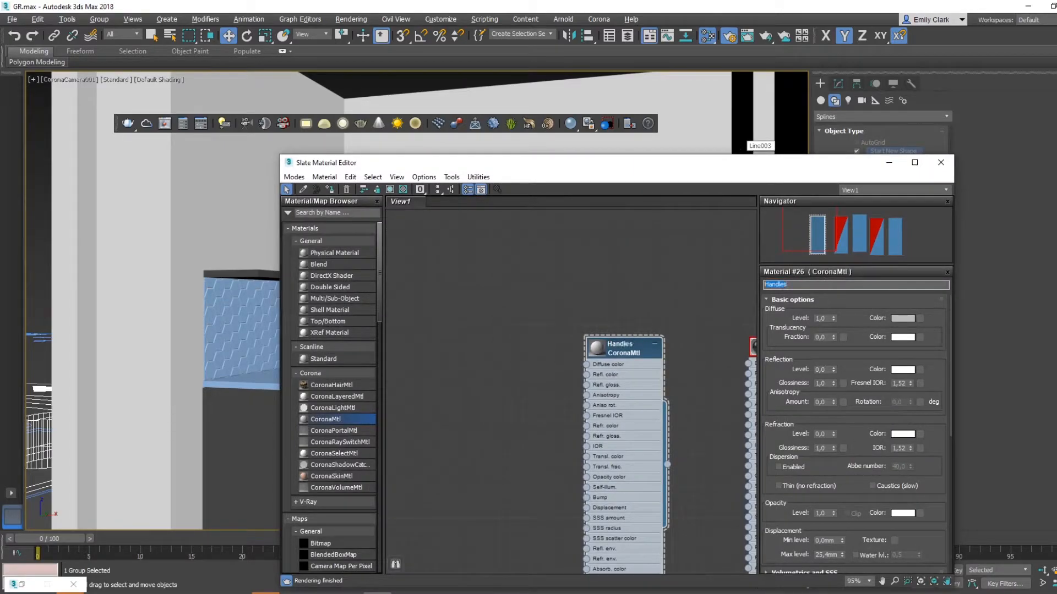
{"action": "left_click_drag", "start_coordinate": [634, 169], "coordinate": [591, 139]}
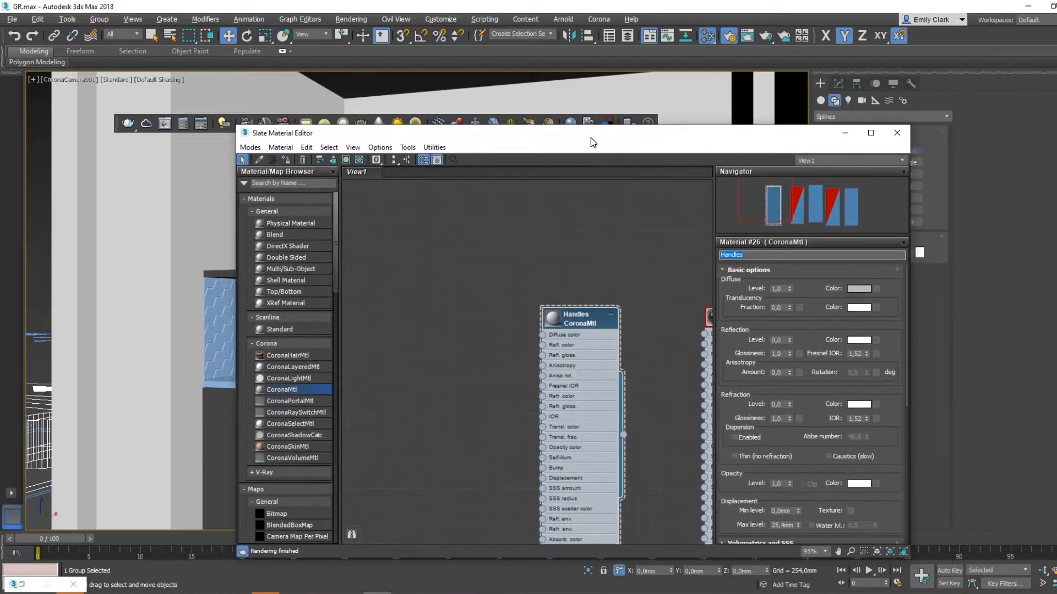
- Open a preview window for the Handles material and darken its diffuse colour to grey with value 69
{"action": "right_click", "coordinate": [585, 327]}
{"action": "left_click", "coordinate": [633, 98]}
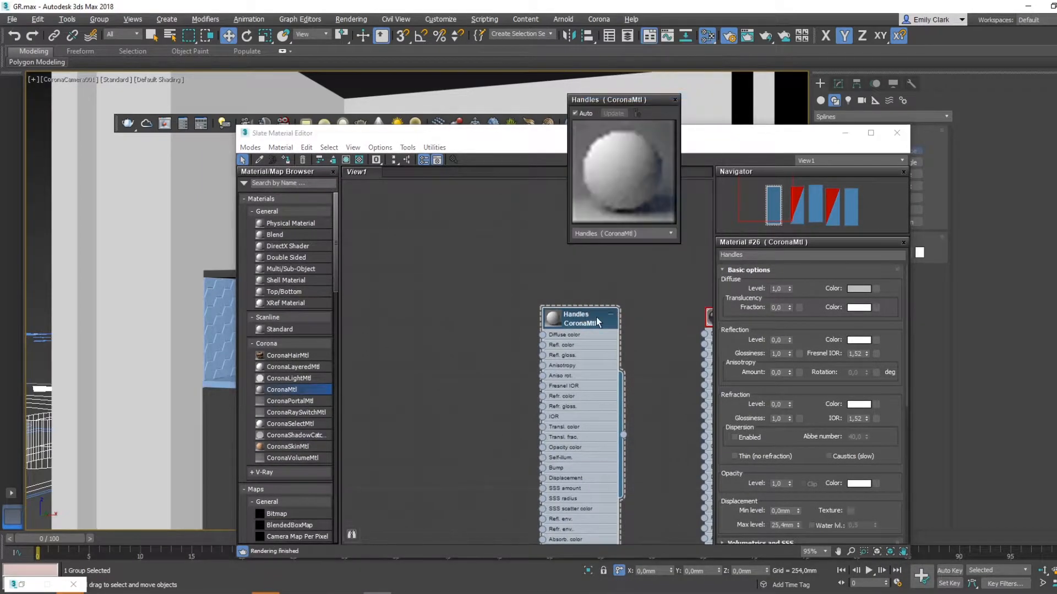
{"action": "left_click", "coordinate": [859, 289]}
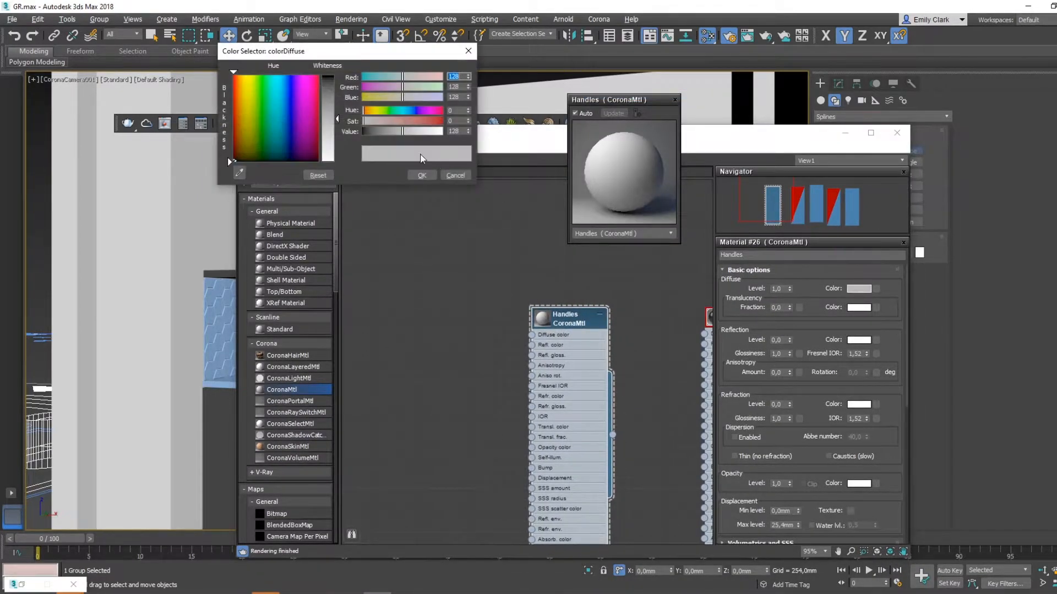
{"action": "left_click_drag", "start_coordinate": [333, 114], "coordinate": [334, 102]}
{"action": "left_click", "coordinate": [421, 175]}
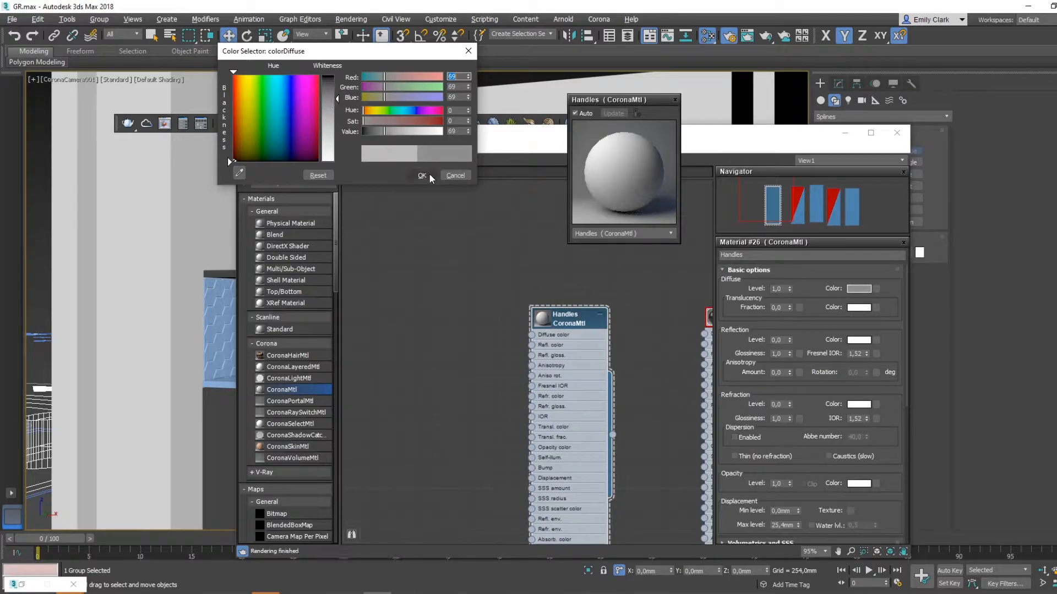
- Set the Handles material's reflection level to 1 and its Fresnel IOR to 20
{"action": "left_click", "coordinate": [778, 340]}
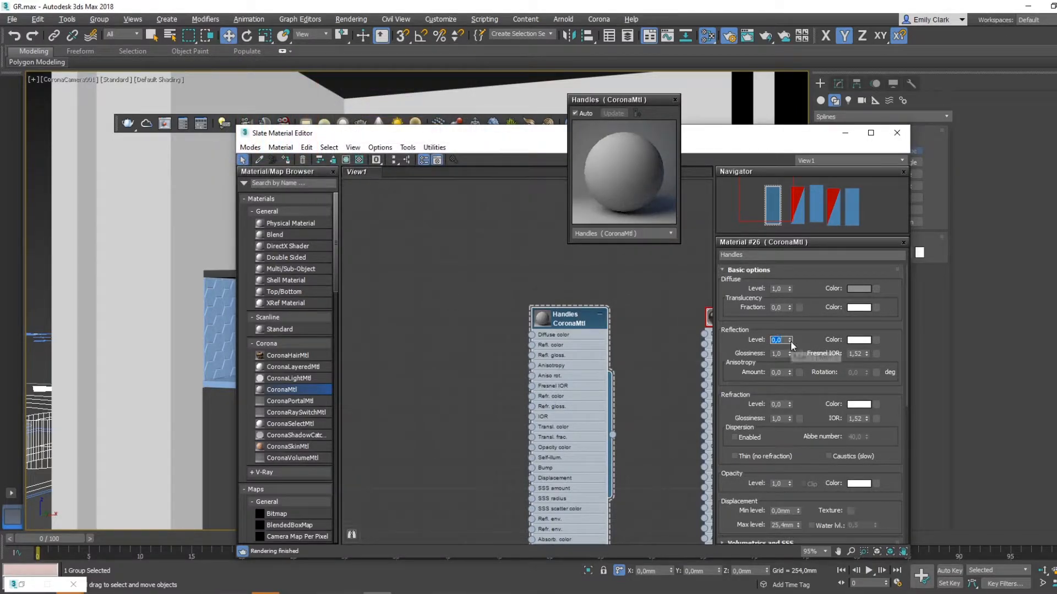
{"action": "type", "text": "1"}
{"action": "key", "text": "Return"}
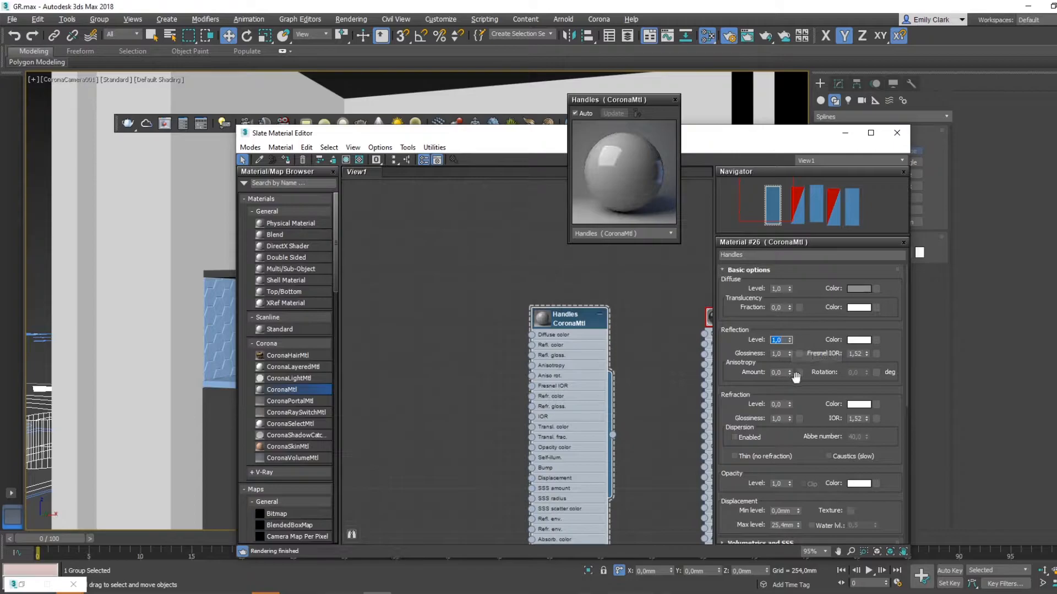
{"action": "left_click", "coordinate": [861, 356]}
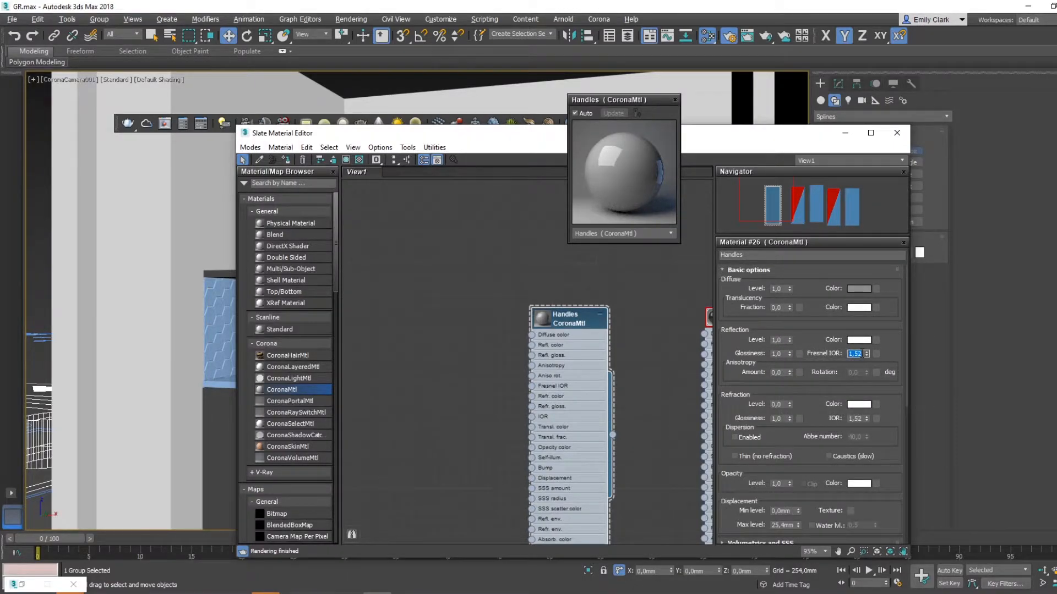
{"action": "type", "text": "20"}
{"action": "key", "text": "Return"}
{"action": "left_click", "coordinate": [572, 322]}
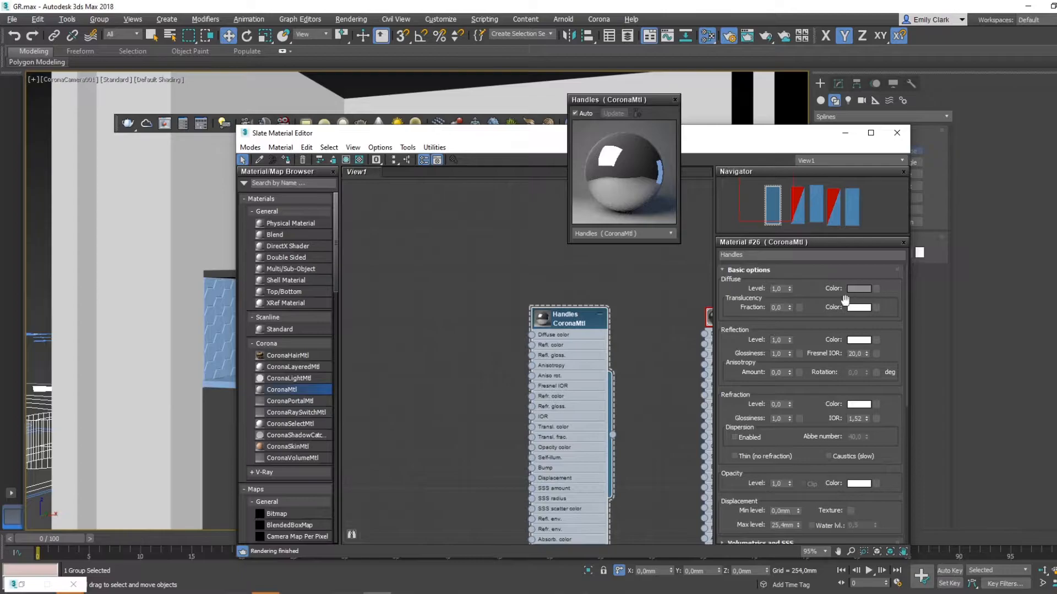
- Set the Handles material's reflection glossiness to 0,9 and its anisotropy amount to 0,6
{"action": "double_click", "coordinate": [778, 353]}
{"action": "type", "text": "0,9"}
{"action": "key", "text": "Return"}
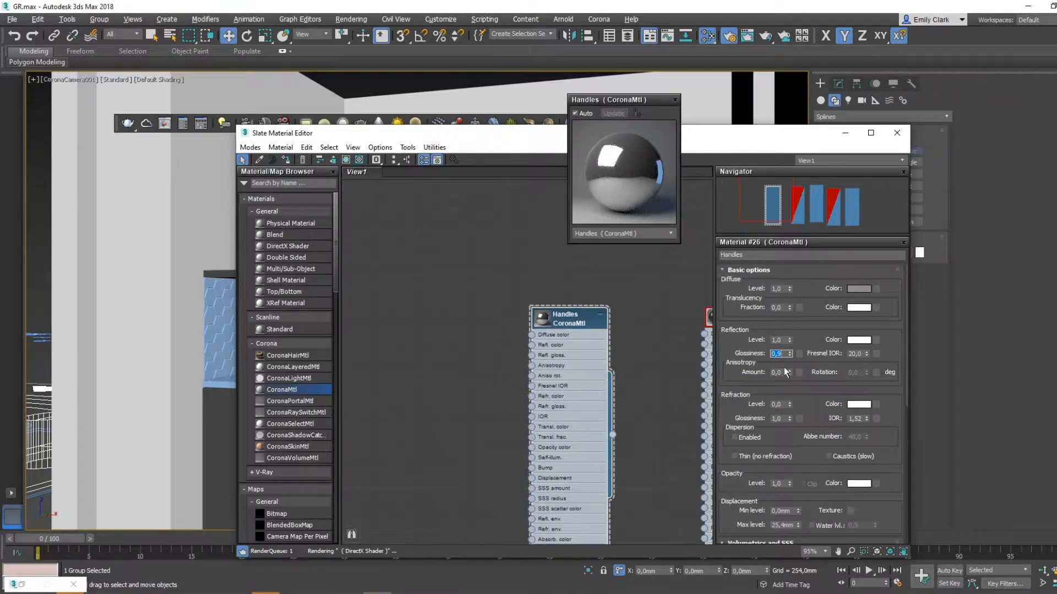
{"action": "left_click", "coordinate": [776, 373]}
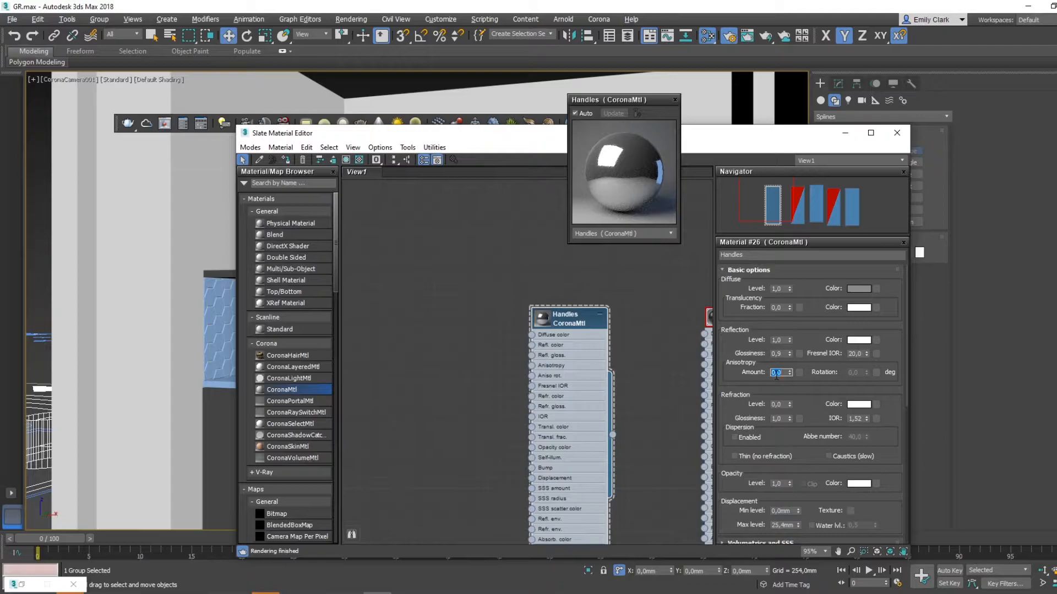
{"action": "type", "text": "1"}
{"action": "type", "text": ",6"}
{"action": "key", "text": "Return"}
- Adjust the Handles material's reflection level to 0,9 and its glossiness to 0,8
{"action": "left_click", "coordinate": [778, 354]}
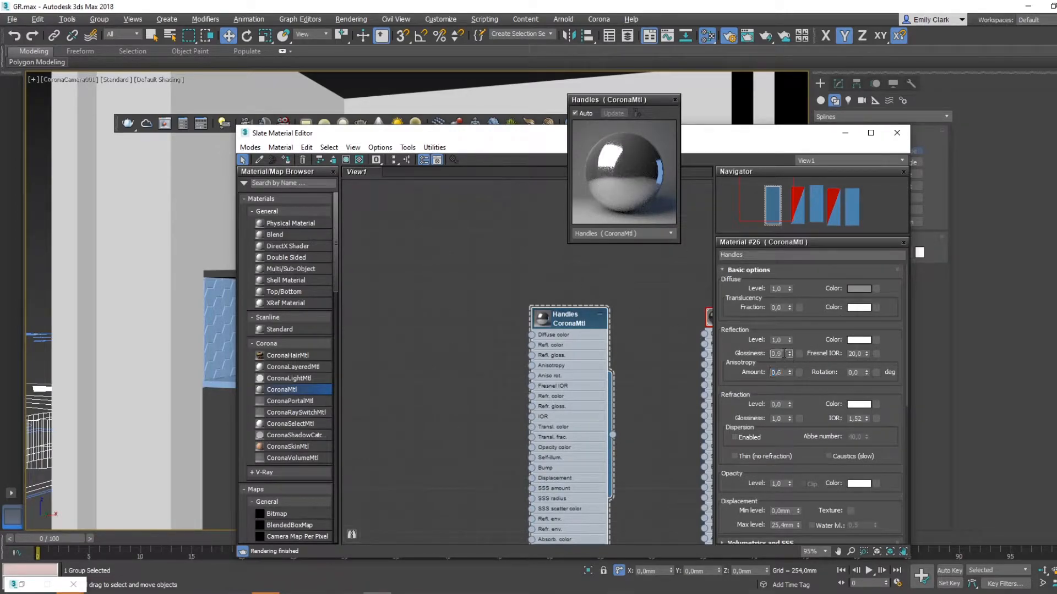
{"action": "left_click", "coordinate": [785, 339]}
{"action": "type", "text": "0,8"}
{"action": "key", "text": "Return"}
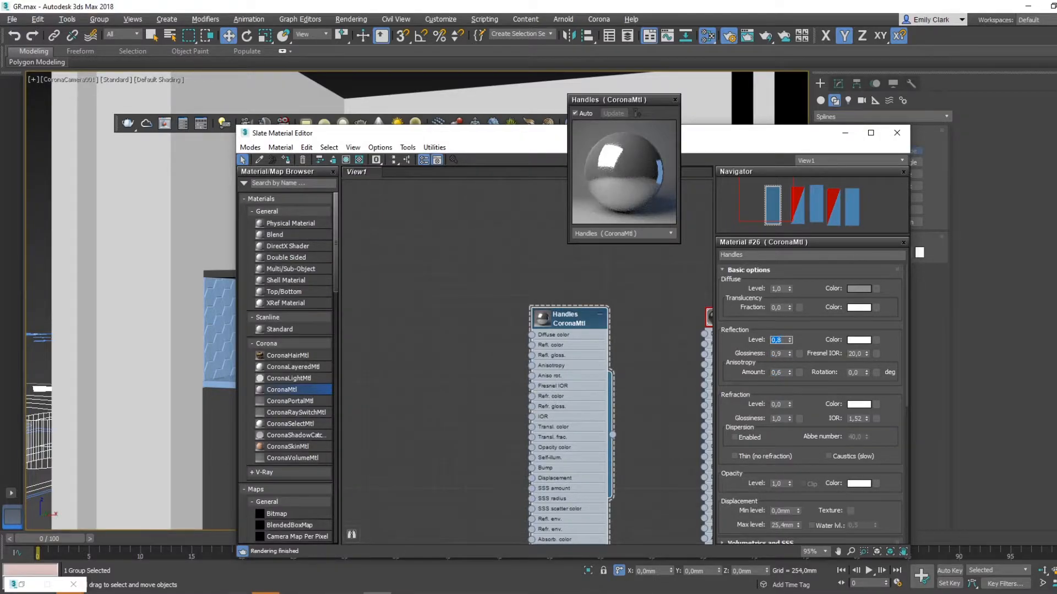
{"action": "type", "text": "0,9"}
{"action": "key", "text": "Return"}
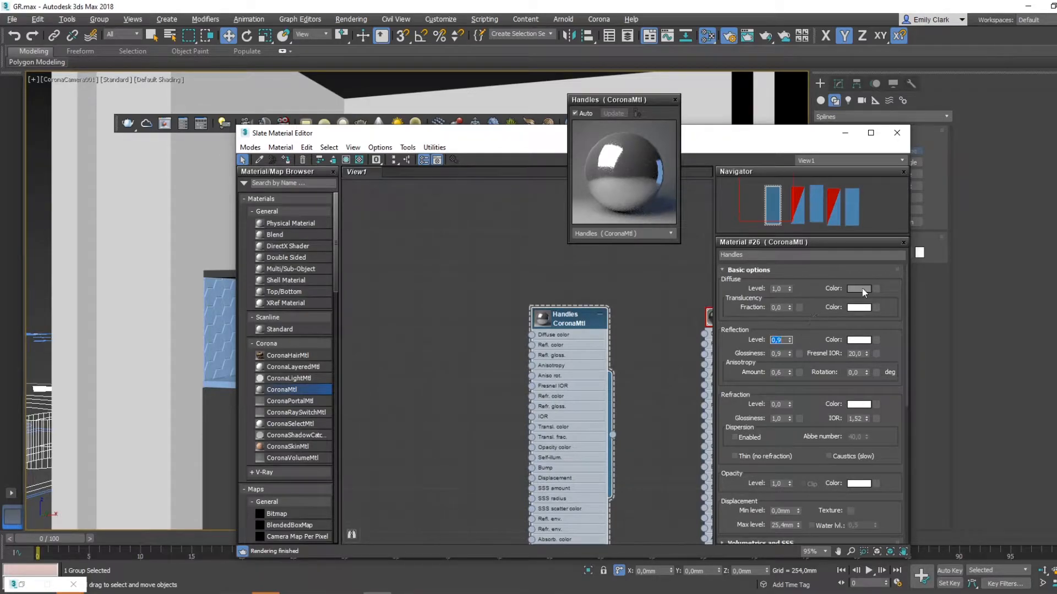
{"action": "double_click", "coordinate": [779, 353]}
{"action": "type", "text": "0,8"}
{"action": "key", "text": "Return"}
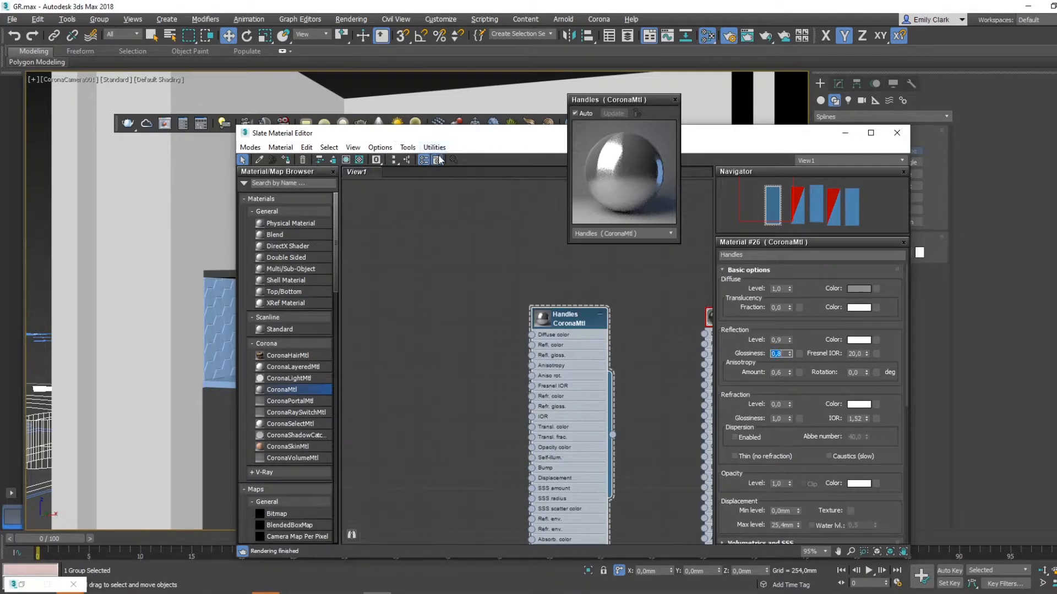
- Assign the Handles material to the kitchen handles and close the material's floating preview window
{"action": "left_click_drag", "start_coordinate": [467, 133], "coordinate": [701, 138]}
{"action": "left_click", "coordinate": [326, 408]}
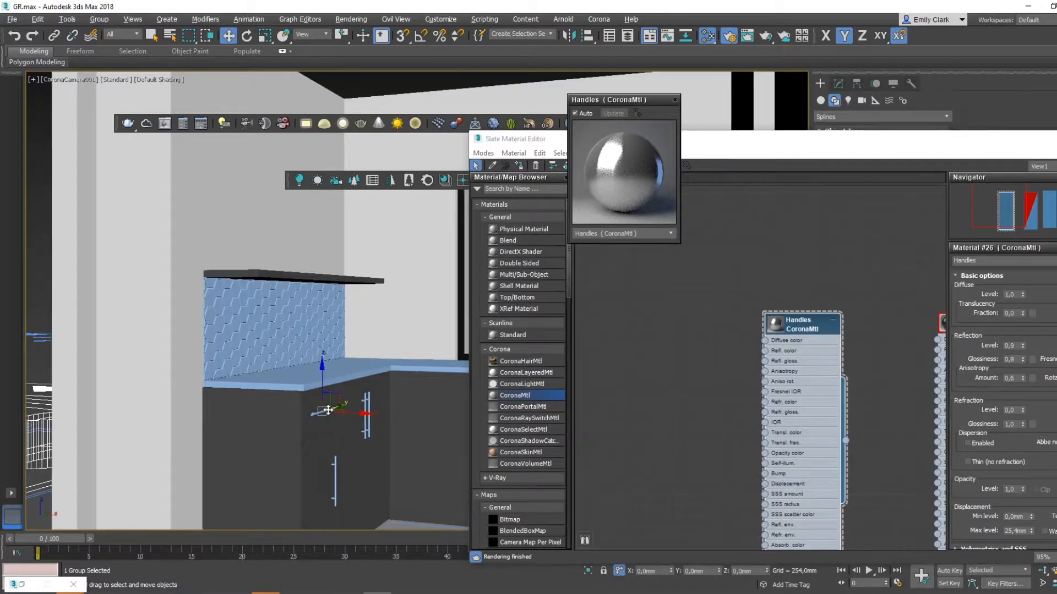
{"action": "left_click", "coordinate": [675, 102]}
{"action": "left_click_drag", "start_coordinate": [689, 141], "coordinate": [1056, 220]}
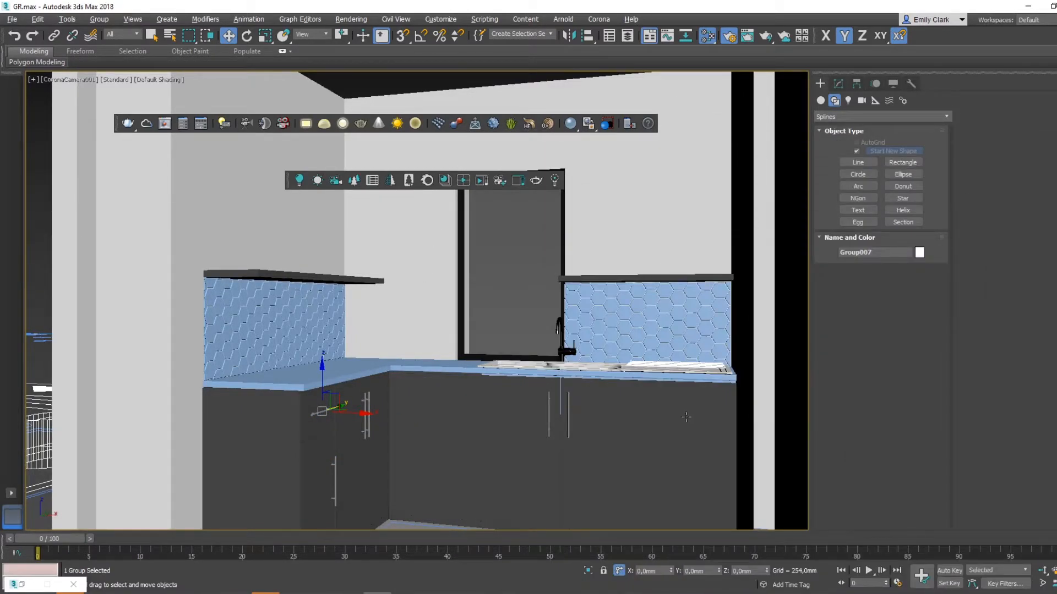
- Select the left hexagon splashback, then check the kitchen page in Acrobat and the white gloss hexagon tile image in Photos
{"action": "left_click", "coordinate": [320, 330]}
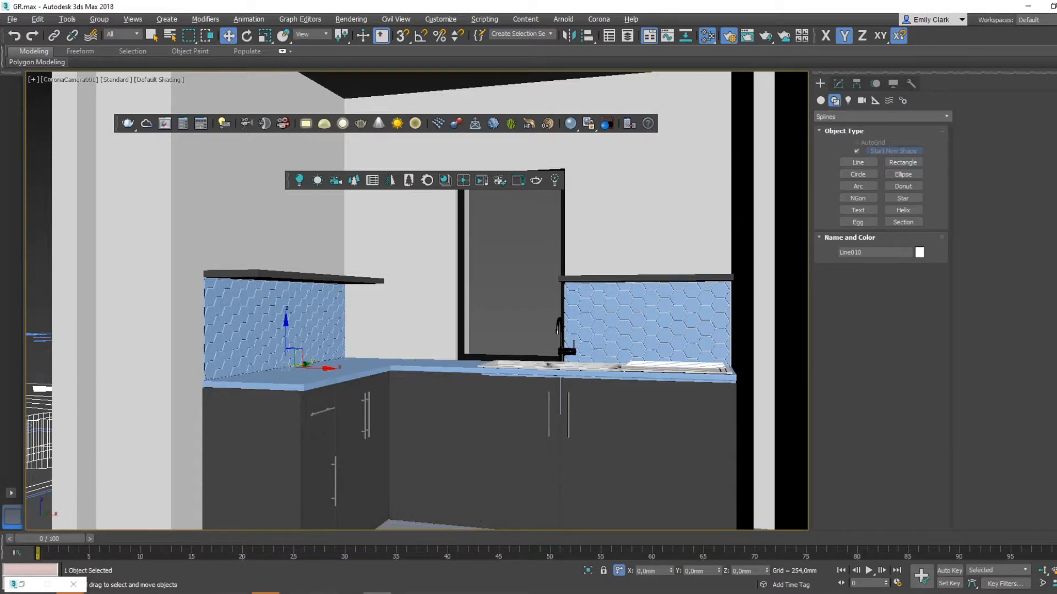
{"action": "left_click", "coordinate": [321, 593]}
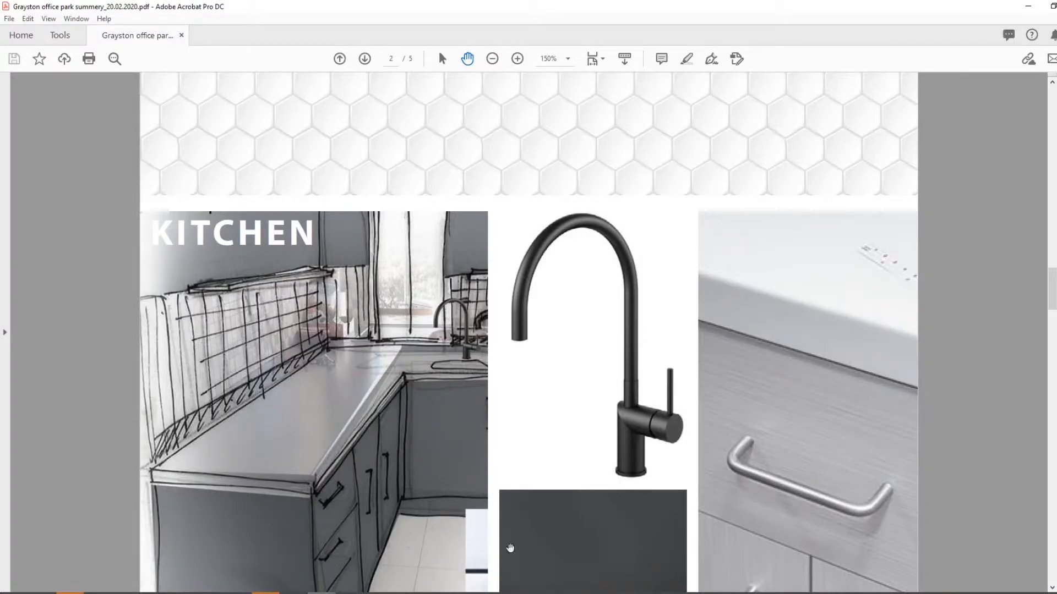
{"action": "mouse_move", "coordinate": [294, 592]}
{"action": "left_click", "coordinate": [421, 559]}
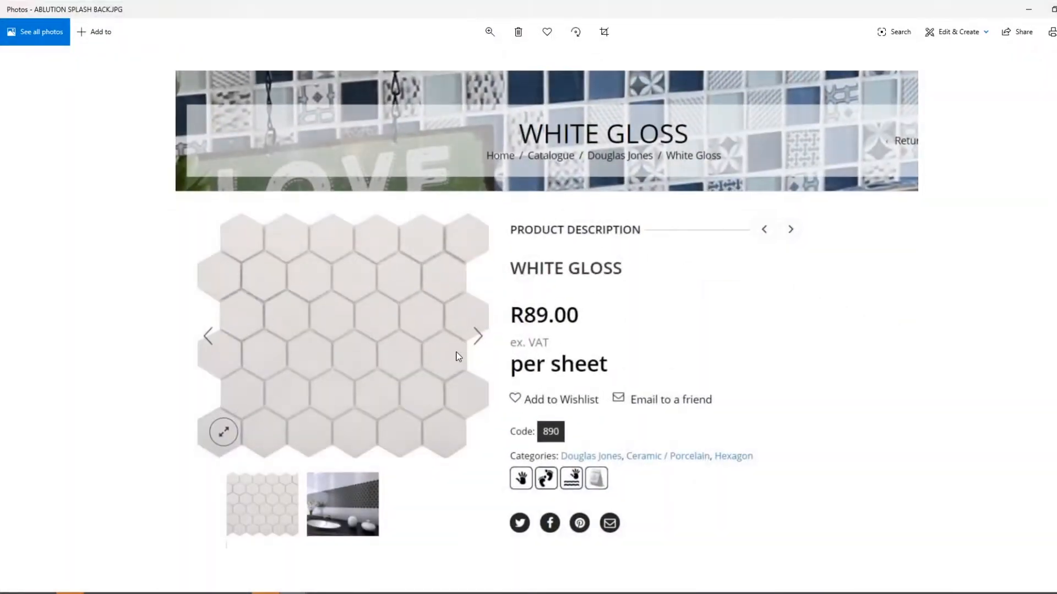
{"action": "left_click", "coordinate": [1028, 10]}
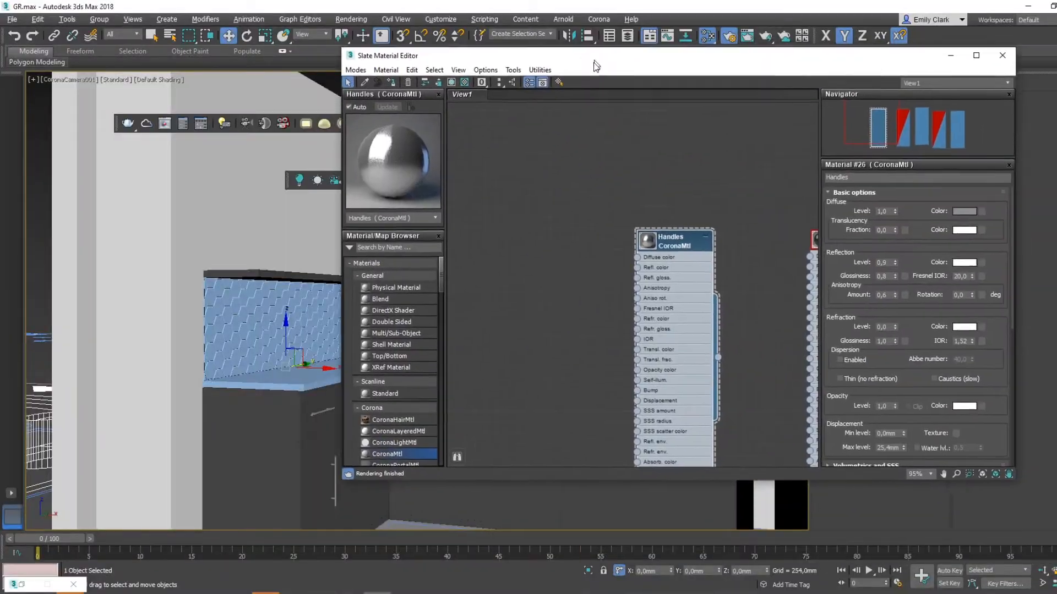
- Create a new CoronaMtl for the splashback tiles and set its diffuse colour to off-white with value 235
{"action": "left_click_drag", "start_coordinate": [593, 61], "coordinate": [559, 76]}
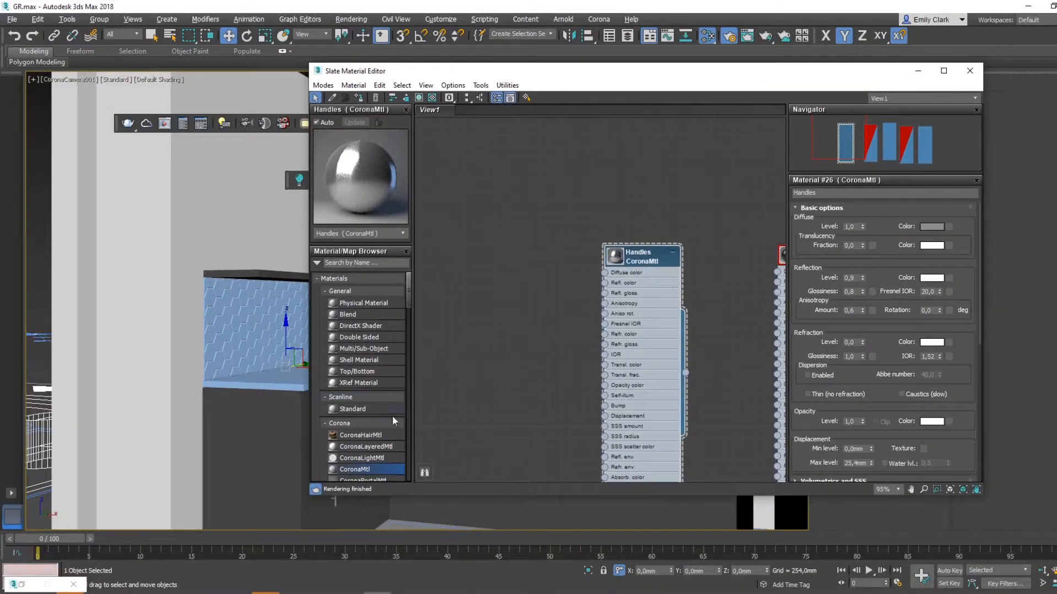
{"action": "double_click", "coordinate": [368, 469]}
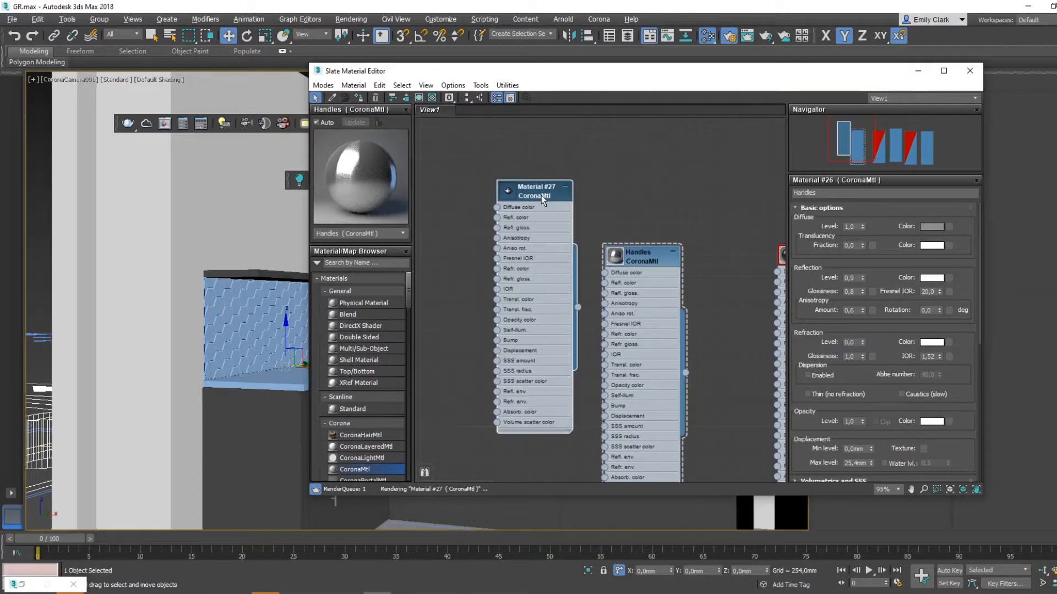
{"action": "left_click", "coordinate": [934, 227]}
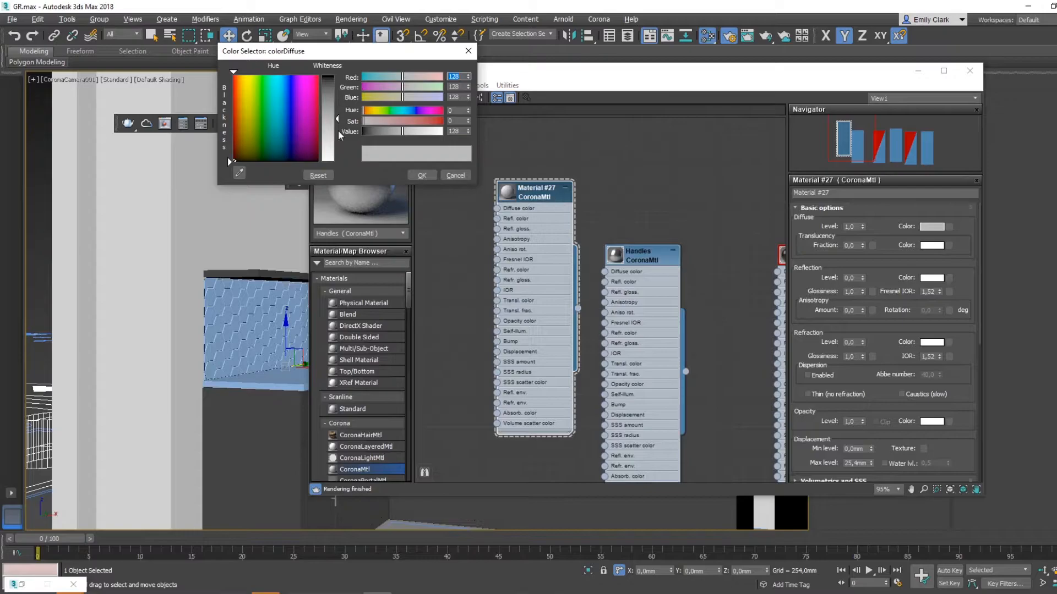
{"action": "left_click_drag", "start_coordinate": [337, 122], "coordinate": [334, 158]}
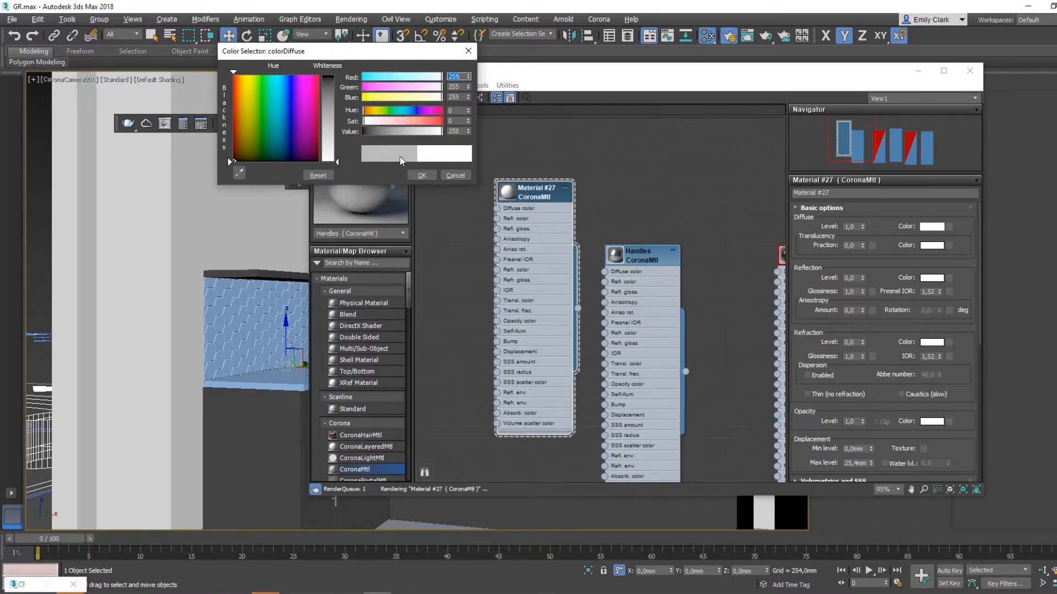
{"action": "left_click_drag", "start_coordinate": [334, 160], "coordinate": [335, 154]}
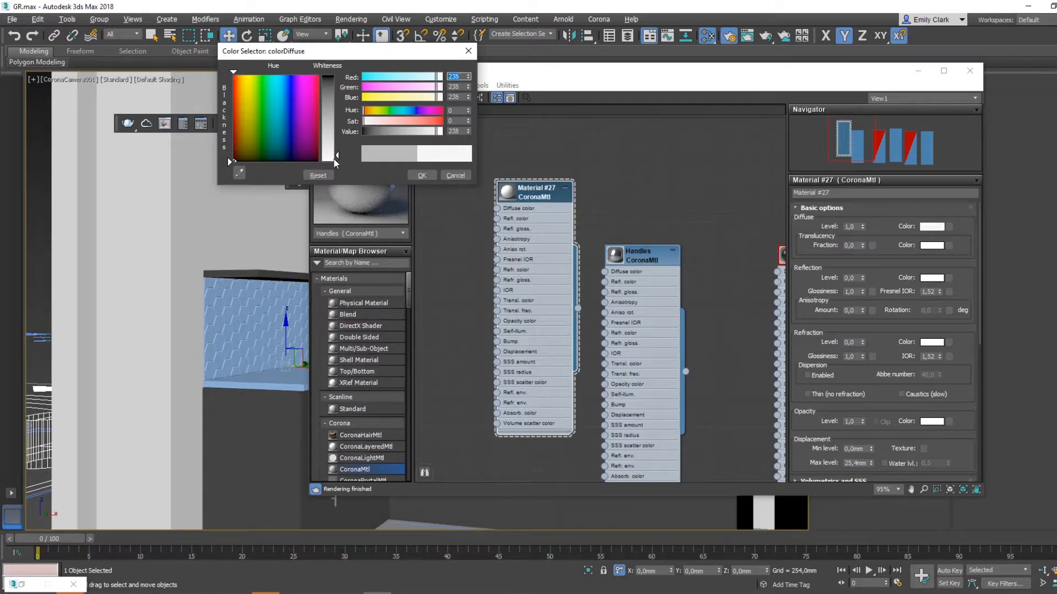
{"action": "left_click", "coordinate": [423, 175]}
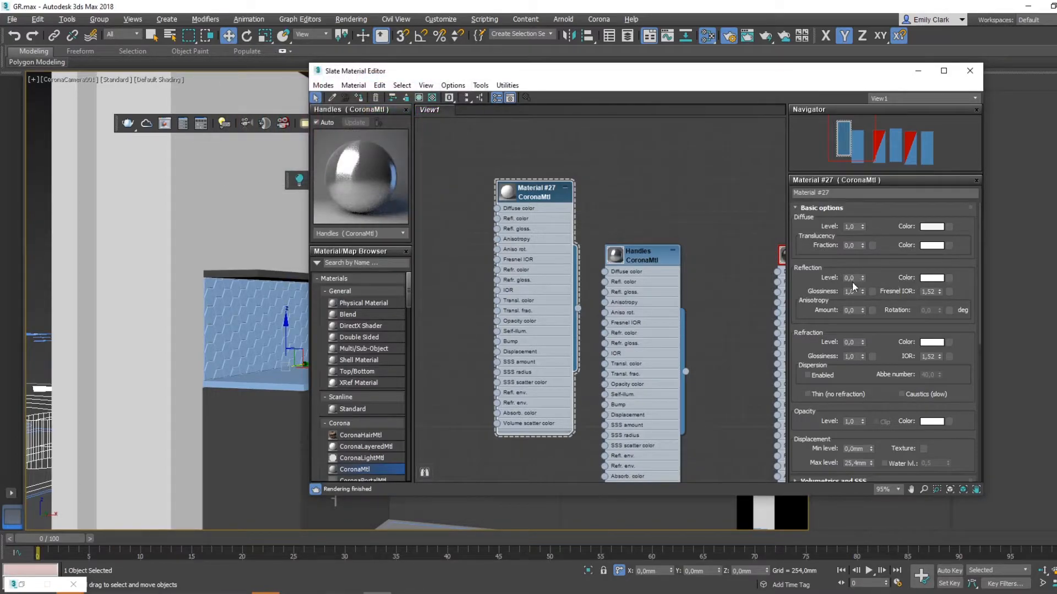
- Set the tile material's reflection level to 1 and assign it to the left and right hexagon splashbacks
{"action": "double_click", "coordinate": [850, 277]}
{"action": "type", "text": "1"}
{"action": "key", "text": "Return"}
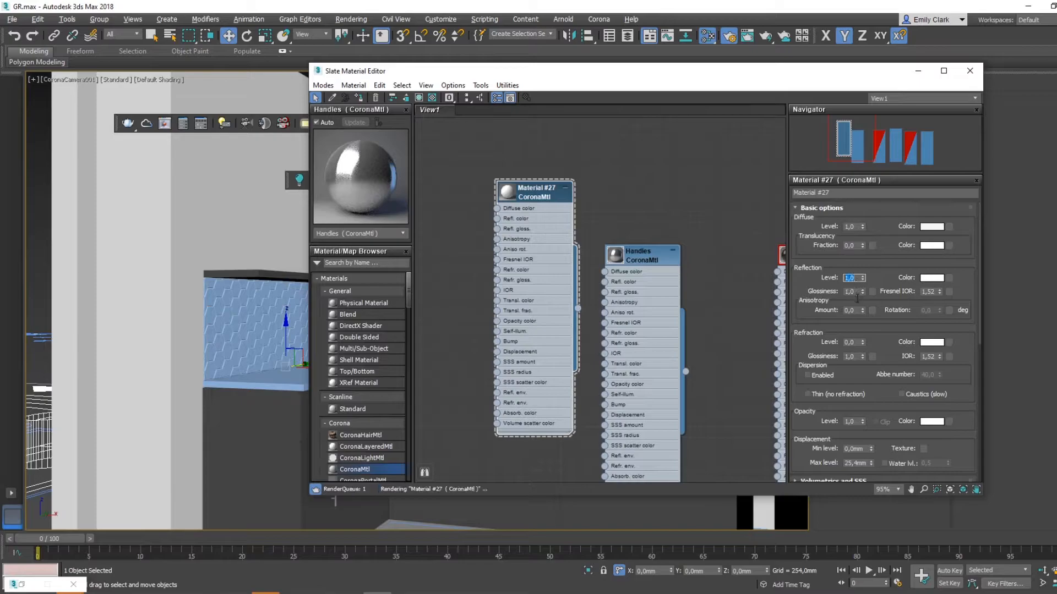
{"action": "left_click_drag", "start_coordinate": [467, 72], "coordinate": [551, 351]}
{"action": "left_click", "coordinate": [442, 105]}
{"action": "left_click", "coordinate": [503, 105]}
{"action": "left_click", "coordinate": [621, 309]}
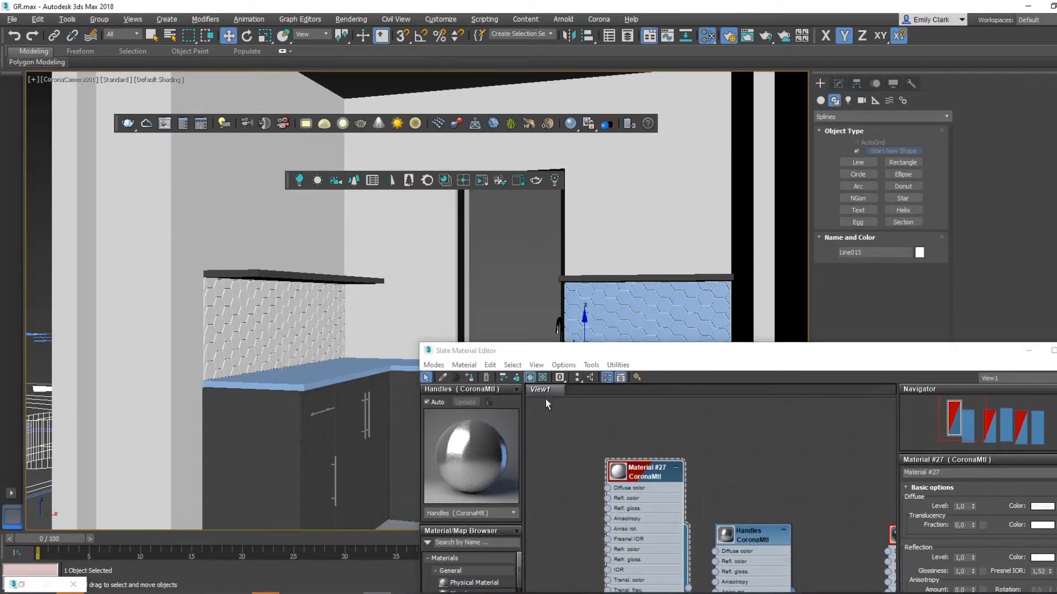
{"action": "left_click", "coordinate": [468, 378]}
{"action": "left_click_drag", "start_coordinate": [468, 351], "coordinate": [429, 145]}
{"action": "left_click", "coordinate": [987, 146]}
- Assign the existing dark kitchen material to the blue cabinet carcass showing between the sink doors and under the countertop
{"action": "left_click", "coordinate": [390, 364]}
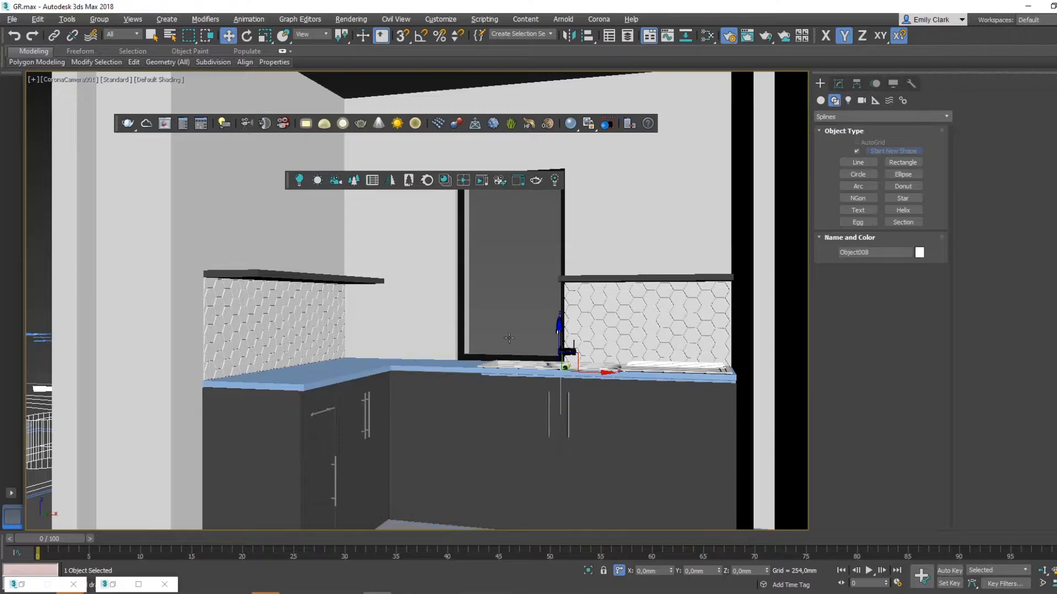
{"action": "left_click", "coordinate": [496, 388]}
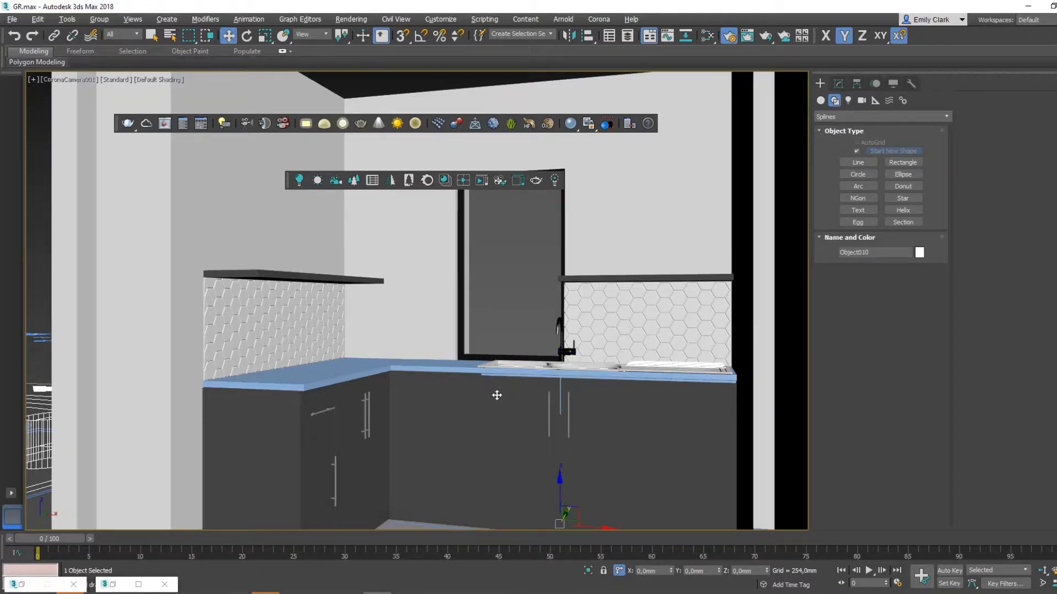
{"action": "key", "text": "z"}
{"action": "scroll", "coordinate": [418, 217], "scroll_direction": "up", "scroll_amount": 6}
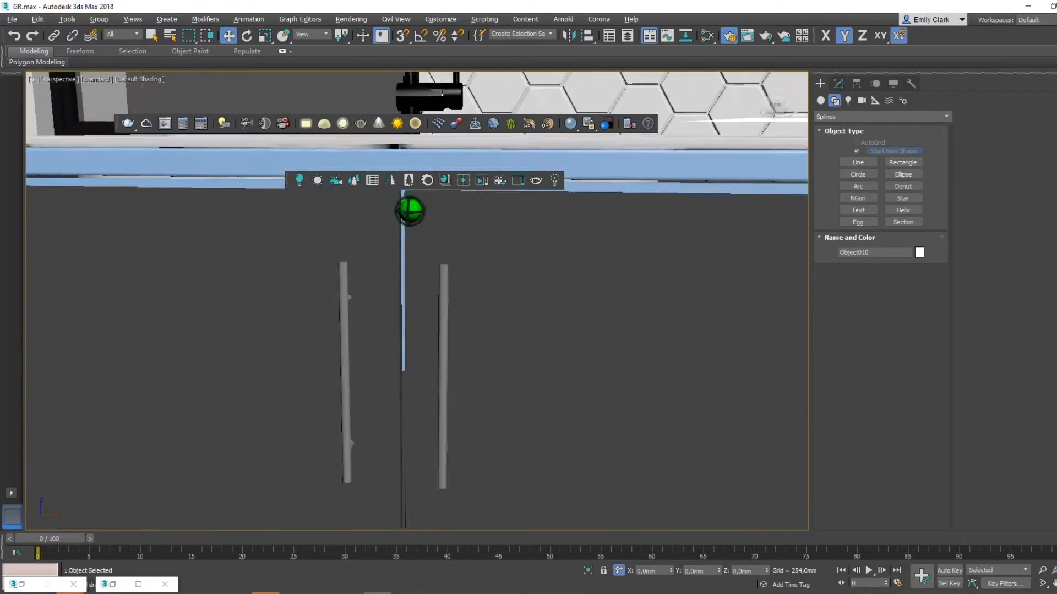
{"action": "left_click", "coordinate": [384, 263]}
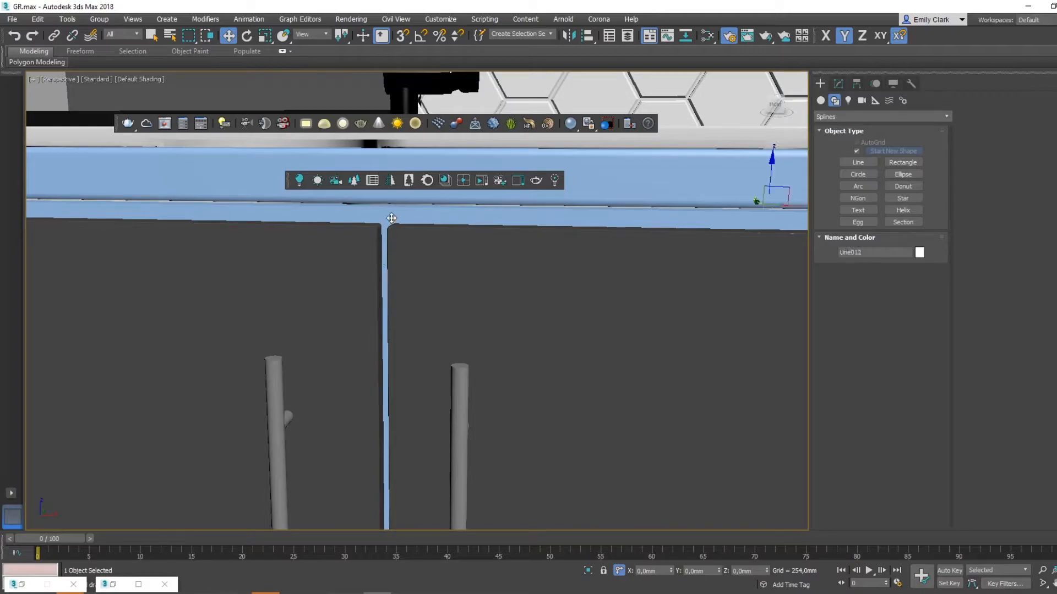
{"action": "key", "text": "m"}
{"action": "left_click", "coordinate": [406, 172]}
{"action": "left_click", "coordinate": [284, 317]}
{"action": "left_click", "coordinate": [666, 268]}
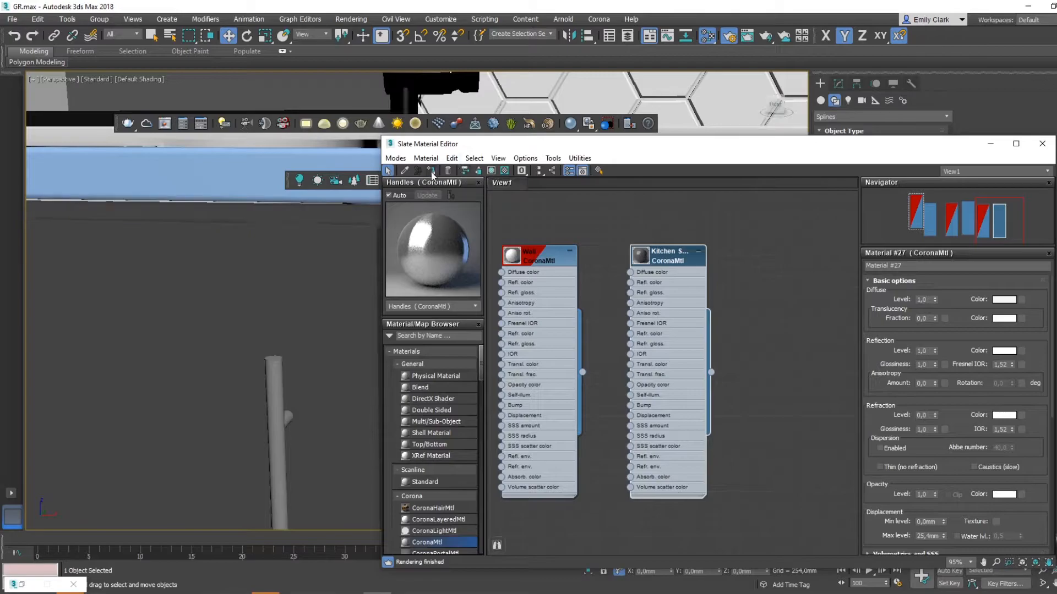
{"action": "left_click", "coordinate": [990, 144]}
- Return to the camera view, select the left countertop and add a new CoronaMtl for it
{"action": "key", "text": "c"}
{"action": "middle_click_drag", "start_coordinate": [576, 319], "coordinate": [580, 312]}
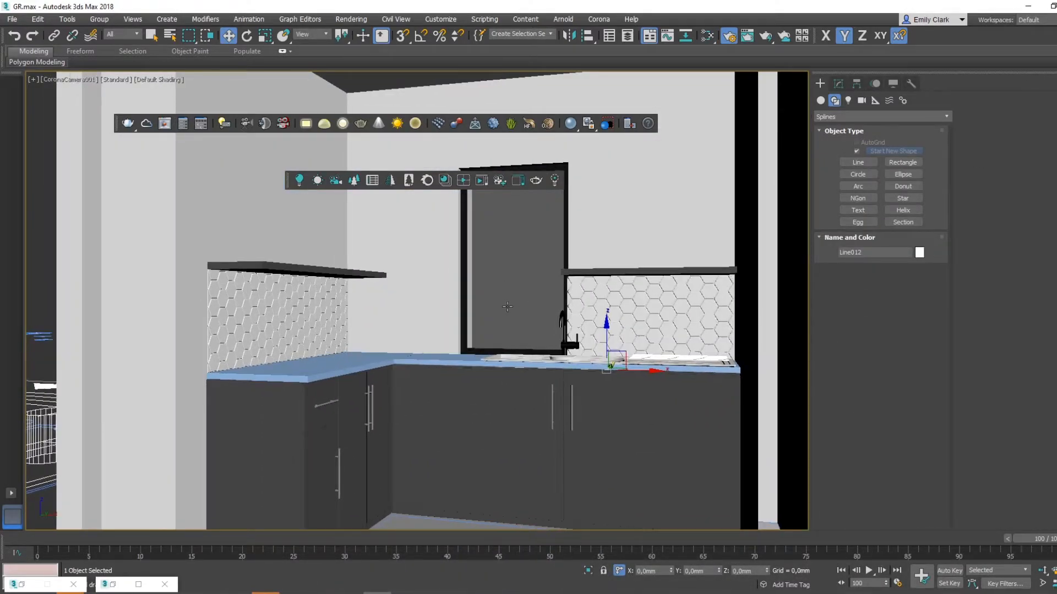
{"action": "middle_click_drag", "start_coordinate": [507, 306], "coordinate": [486, 313]}
{"action": "left_click", "coordinate": [323, 366]}
{"action": "key", "text": "m"}
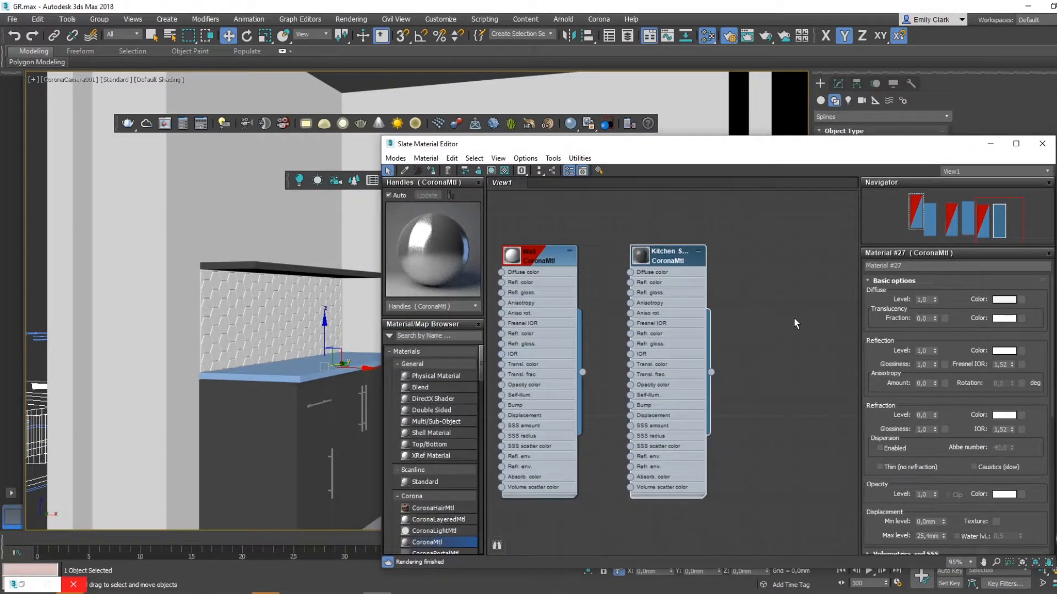
{"action": "middle_click_drag", "start_coordinate": [795, 323], "coordinate": [761, 355]}
{"action": "left_click_drag", "start_coordinate": [441, 542], "coordinate": [798, 215]}
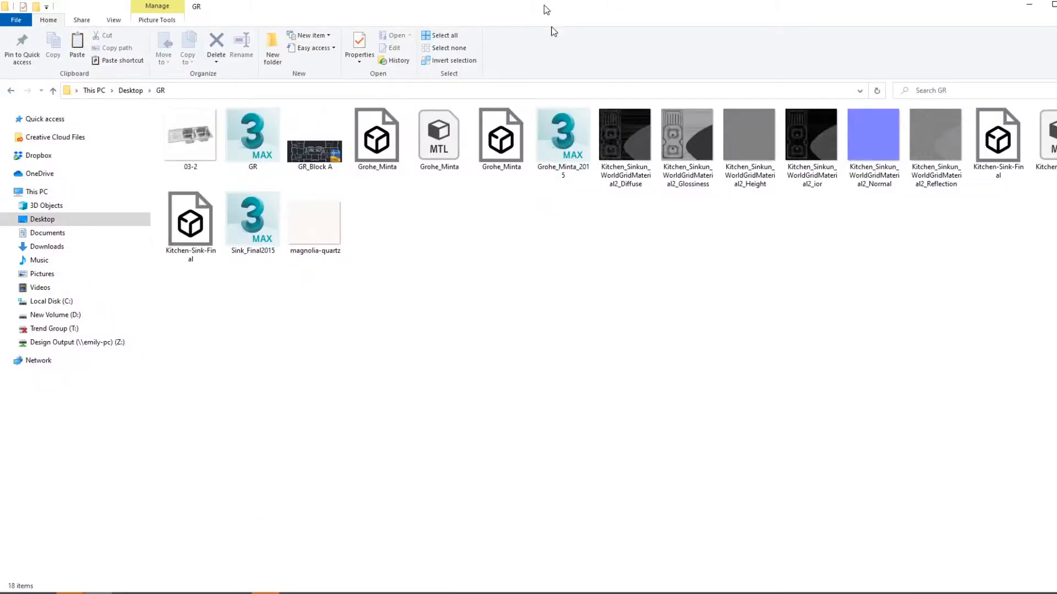
- Bring the magnolia-quartz image from the GR folder in as a bitmap and connect it to the new material's diffuse colour
{"action": "double_click", "coordinate": [548, 13]}
{"action": "left_click", "coordinate": [746, 297]}
{"action": "left_click_drag", "start_coordinate": [746, 297], "coordinate": [769, 230]}
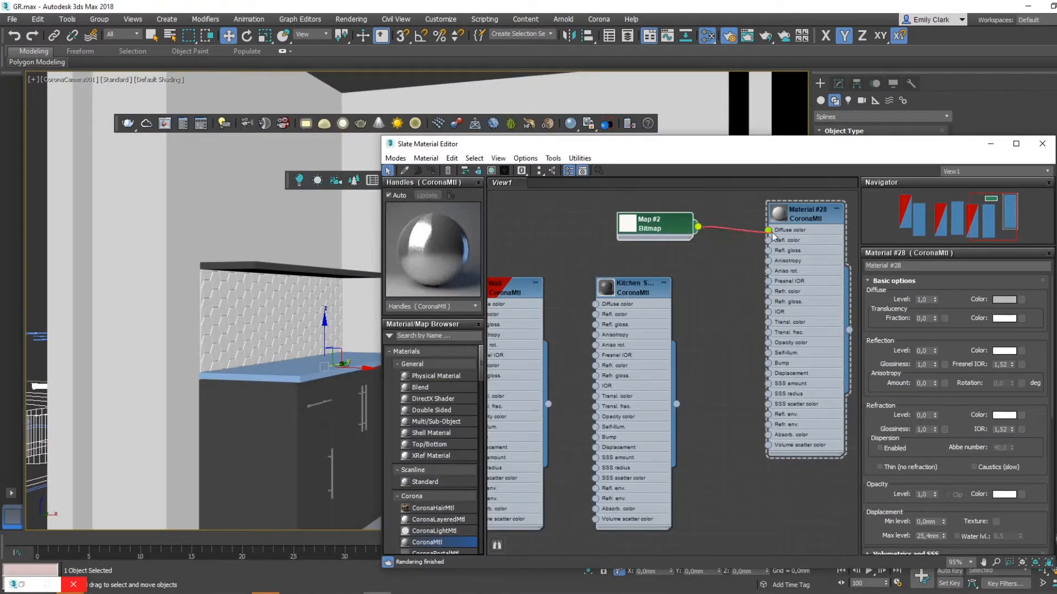
- Assign the quartz material to the left countertop with its map shown in the viewport, and set its reflection level to 1
{"action": "left_click_drag", "start_coordinate": [781, 144], "coordinate": [816, 113]}
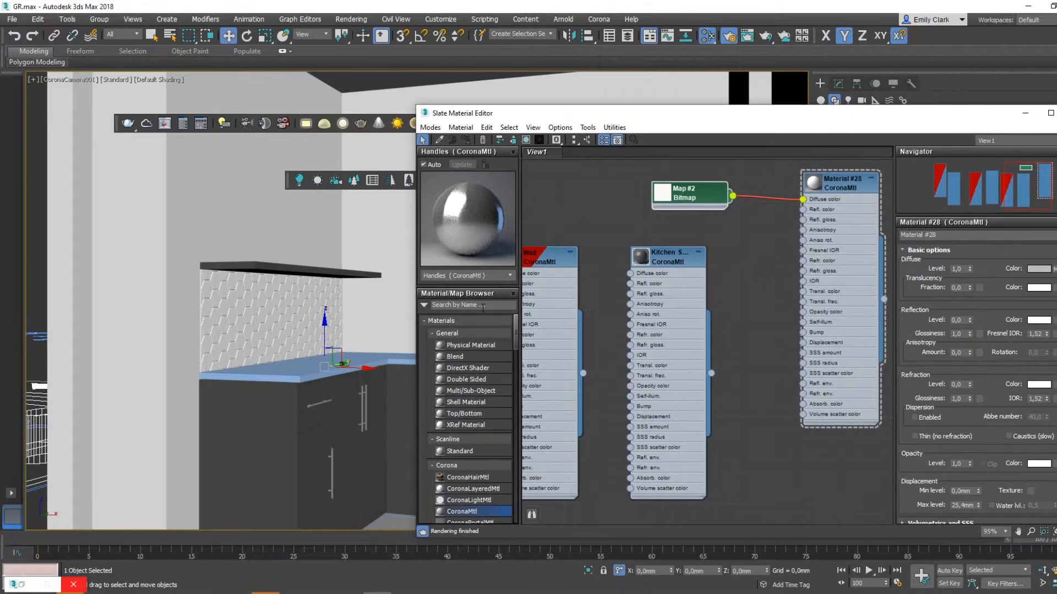
{"action": "left_click", "coordinate": [853, 186]}
{"action": "left_click", "coordinate": [466, 140]}
{"action": "left_click", "coordinate": [526, 140]}
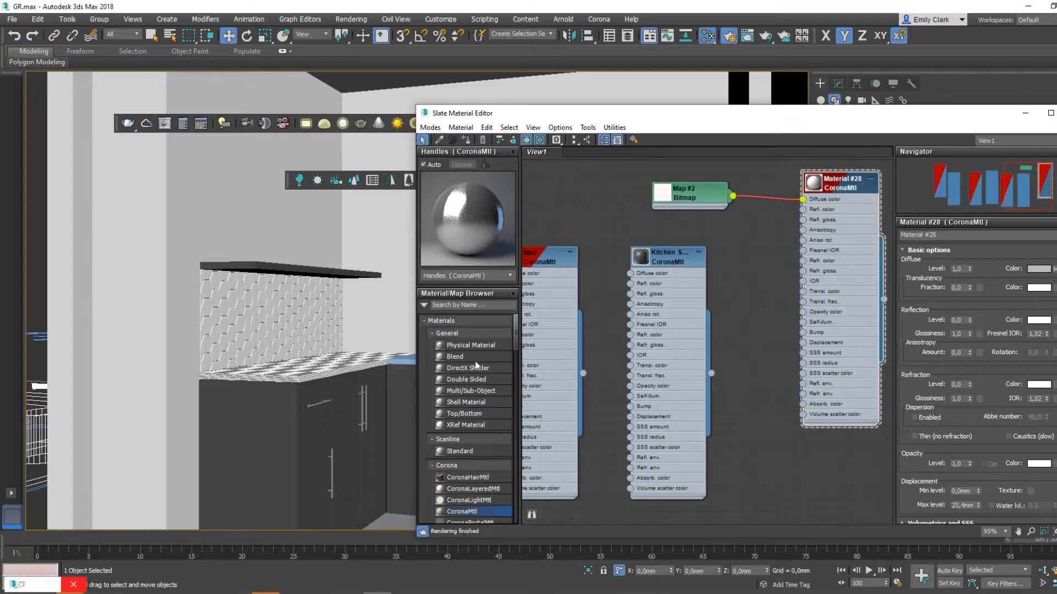
{"action": "left_click_drag", "start_coordinate": [553, 117], "coordinate": [439, 89]}
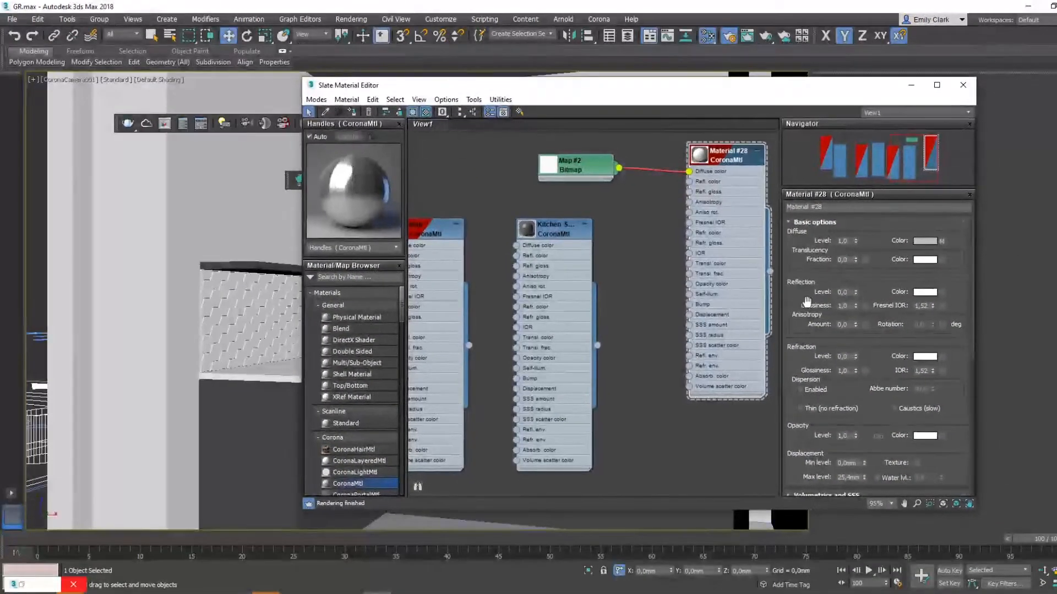
{"action": "key", "text": "Return"}
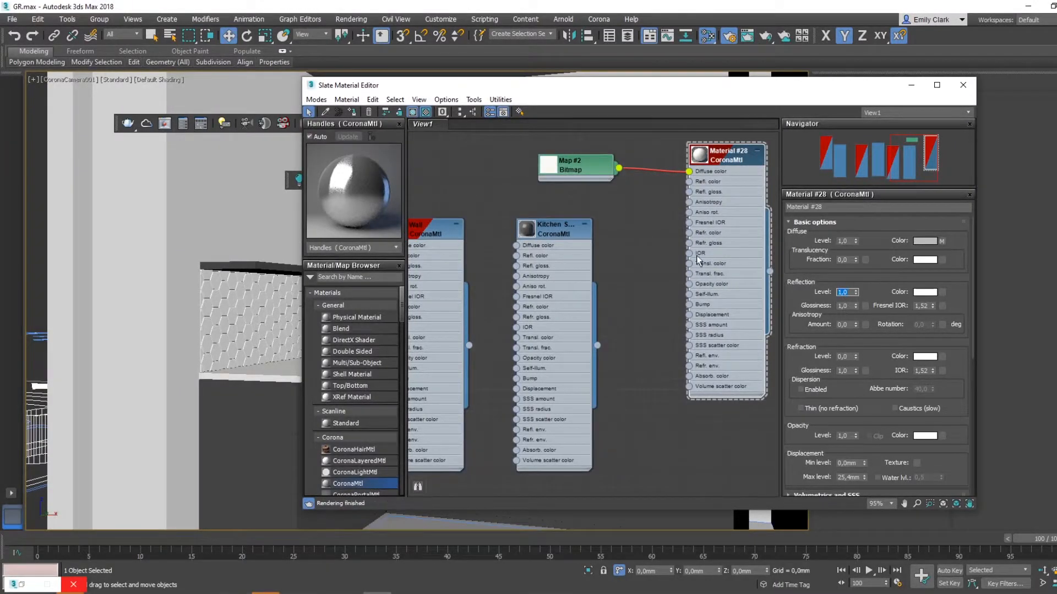
{"action": "left_click_drag", "start_coordinate": [677, 88], "coordinate": [764, 69]}
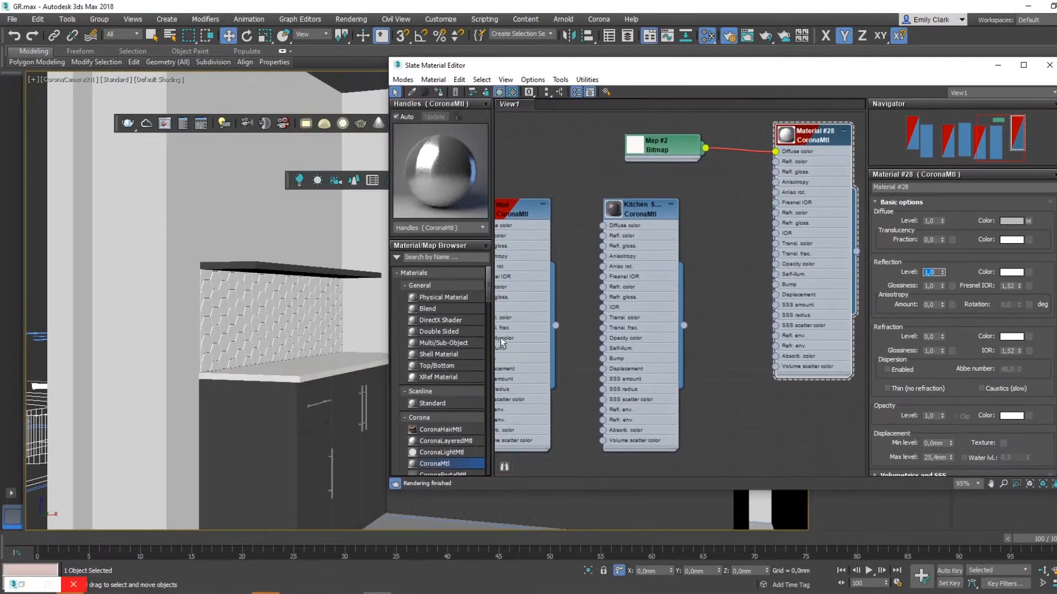
- Frame the left countertop in the perspective view and add a UVW Map modifier with box mapping
{"action": "left_click", "coordinate": [327, 357]}
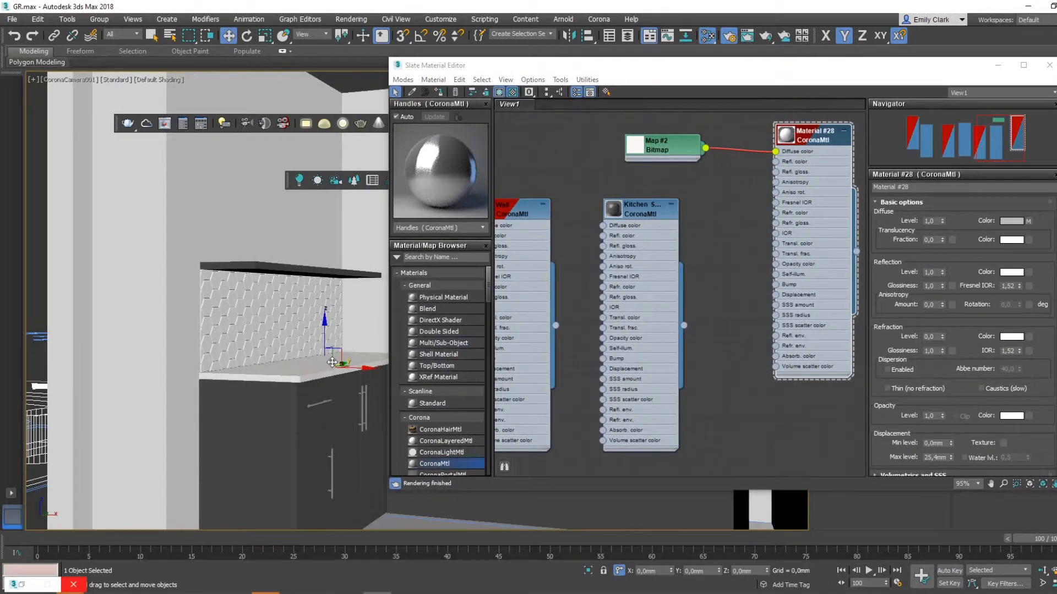
{"action": "left_click", "coordinate": [997, 65]}
{"action": "key", "text": "p"}
{"action": "key", "text": "z"}
{"action": "middle_click_drag", "start_coordinate": [429, 315], "coordinate": [396, 370], "text": "alt"}
{"action": "middle_click_drag", "start_coordinate": [498, 340], "coordinate": [378, 264], "text": "alt"}
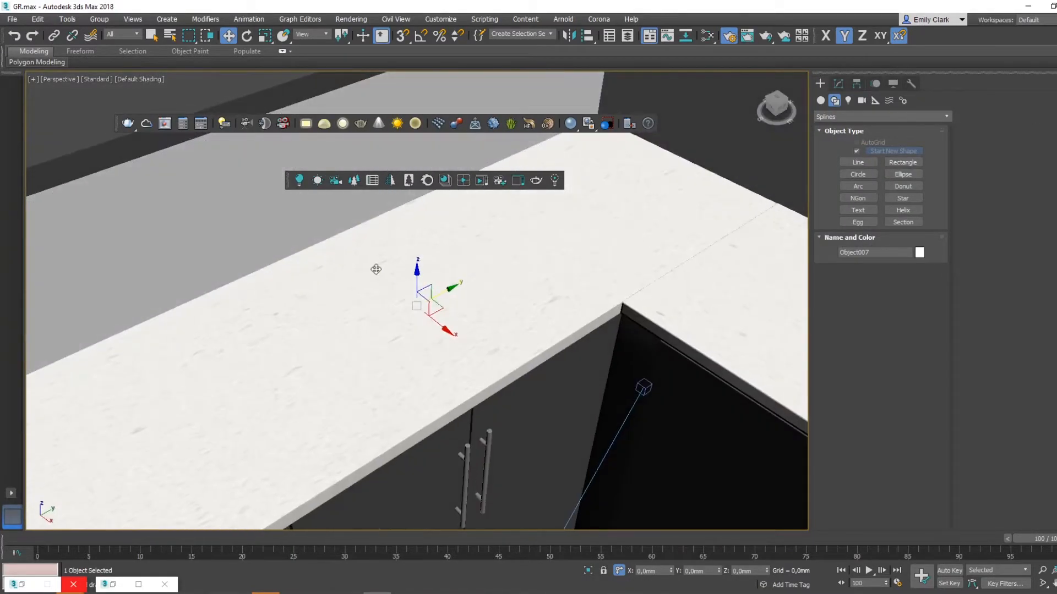
{"action": "left_click", "coordinate": [838, 84]}
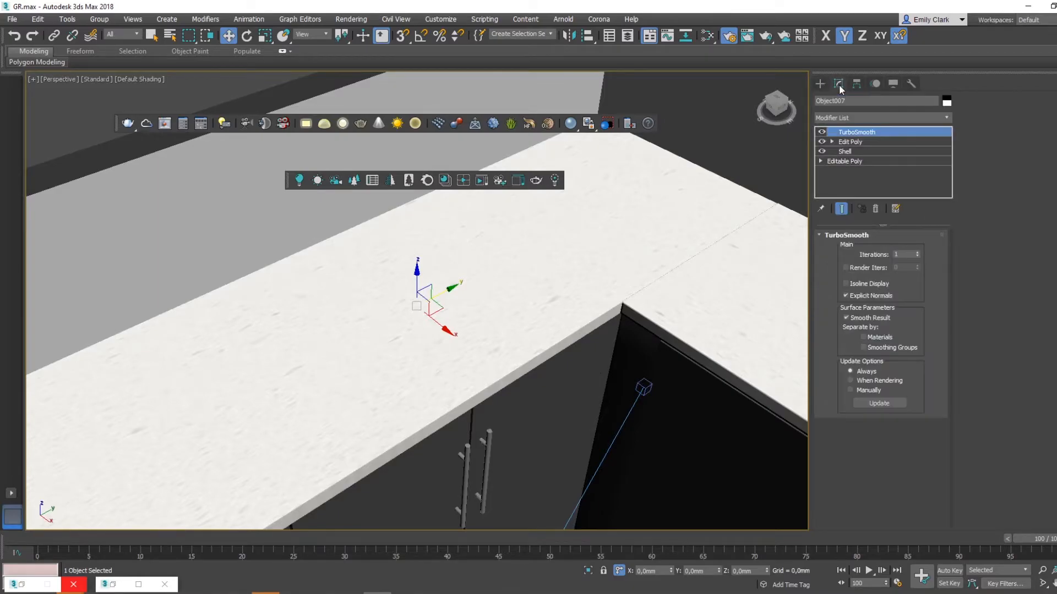
{"action": "left_click", "coordinate": [852, 120]}
{"action": "type", "text": "uvw"}
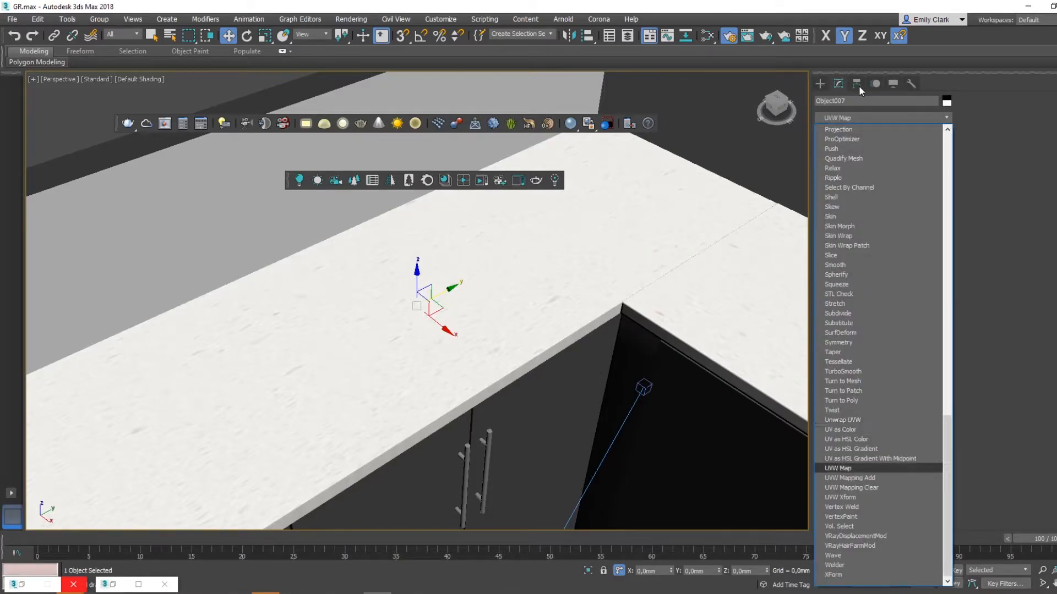
{"action": "left_click", "coordinate": [838, 468]}
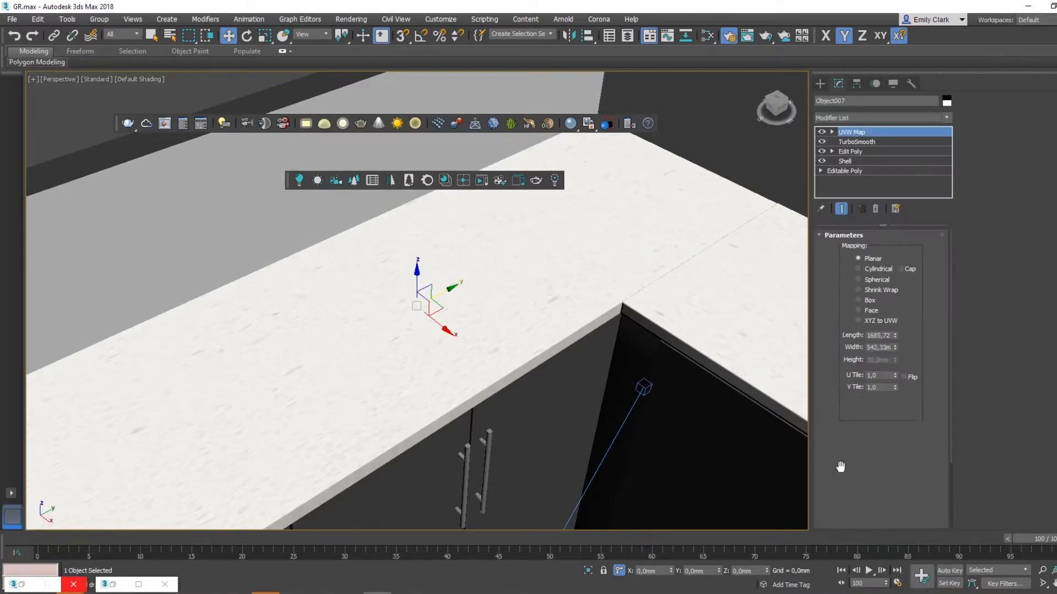
{"action": "left_click", "coordinate": [857, 300]}
- Adjust the length, width and height of the left countertop's box mapping to scale the quartz texture
{"action": "middle_click_drag", "start_coordinate": [650, 308], "coordinate": [457, 358], "text": "alt"}
{"action": "middle_click_drag", "start_coordinate": [457, 358], "coordinate": [549, 384]}
{"action": "left_click_drag", "start_coordinate": [895, 360], "coordinate": [903, 383]}
{"action": "left_click_drag", "start_coordinate": [895, 335], "coordinate": [898, 377]}
{"action": "middle_click_drag", "start_coordinate": [564, 339], "coordinate": [589, 347], "text": "alt"}
{"action": "left_click_drag", "start_coordinate": [895, 348], "coordinate": [897, 356]}
{"action": "middle_click_drag", "start_coordinate": [620, 347], "coordinate": [584, 329], "text": "alt"}
{"action": "scroll", "coordinate": [612, 338], "scroll_direction": "up", "scroll_amount": 4}
{"action": "left_click_drag", "start_coordinate": [895, 365], "coordinate": [896, 385]}
- Copy the left countertop's UVW Map modifier and paste it onto the adjoining countertop
{"action": "right_click", "coordinate": [862, 134]}
{"action": "left_click", "coordinate": [897, 180]}
{"action": "middle_click_drag", "start_coordinate": [533, 306], "coordinate": [314, 300], "text": "alt"}
{"action": "left_click", "coordinate": [608, 305]}
{"action": "right_click", "coordinate": [853, 132]}
{"action": "left_click", "coordinate": [913, 192]}
{"action": "scroll", "coordinate": [623, 275], "scroll_direction": "down", "scroll_amount": 4}
{"action": "middle_click_drag", "start_coordinate": [667, 404], "coordinate": [608, 334], "text": "alt"}
- Return to the camera view of the kitchen and select the Grohe tap at the sink
{"action": "left_click", "coordinate": [820, 87]}
{"action": "middle_click_drag", "start_coordinate": [275, 256], "coordinate": [358, 337]}
{"action": "scroll", "coordinate": [434, 288], "scroll_direction": "down", "scroll_amount": 3}
{"action": "key", "text": "c"}
{"action": "middle_click_drag", "start_coordinate": [502, 289], "coordinate": [497, 290]}
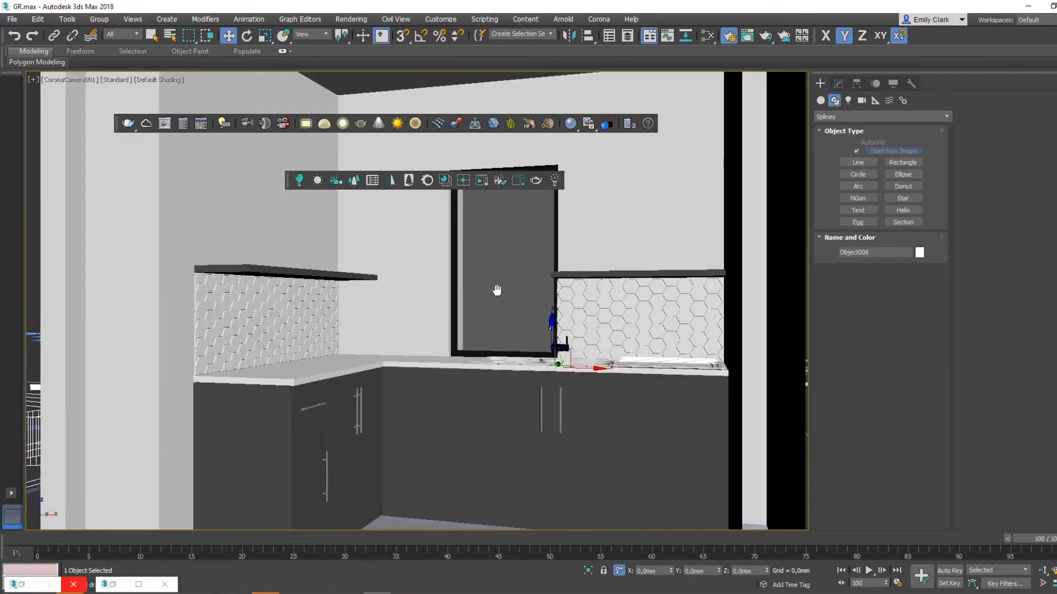
{"action": "left_click", "coordinate": [644, 362]}
{"action": "left_click", "coordinate": [558, 348]}
{"action": "middle_click_drag", "start_coordinate": [646, 262], "coordinate": [644, 262]}
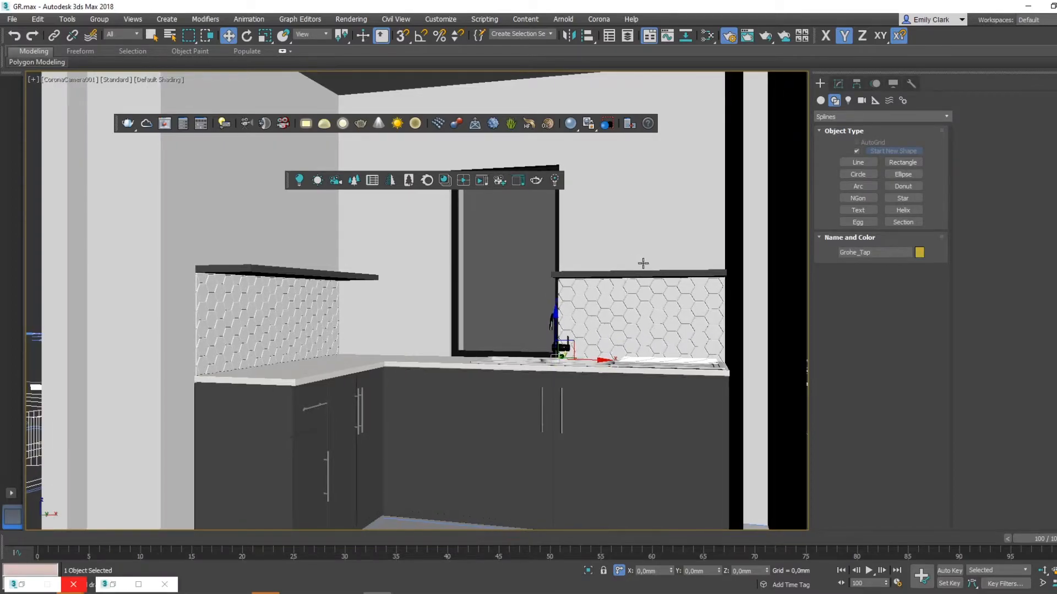
- View the rooms from above in perspective and load the Wall material in the material editor
{"action": "key", "text": "p"}
{"action": "scroll", "coordinate": [527, 327], "scroll_direction": "down", "scroll_amount": 5}
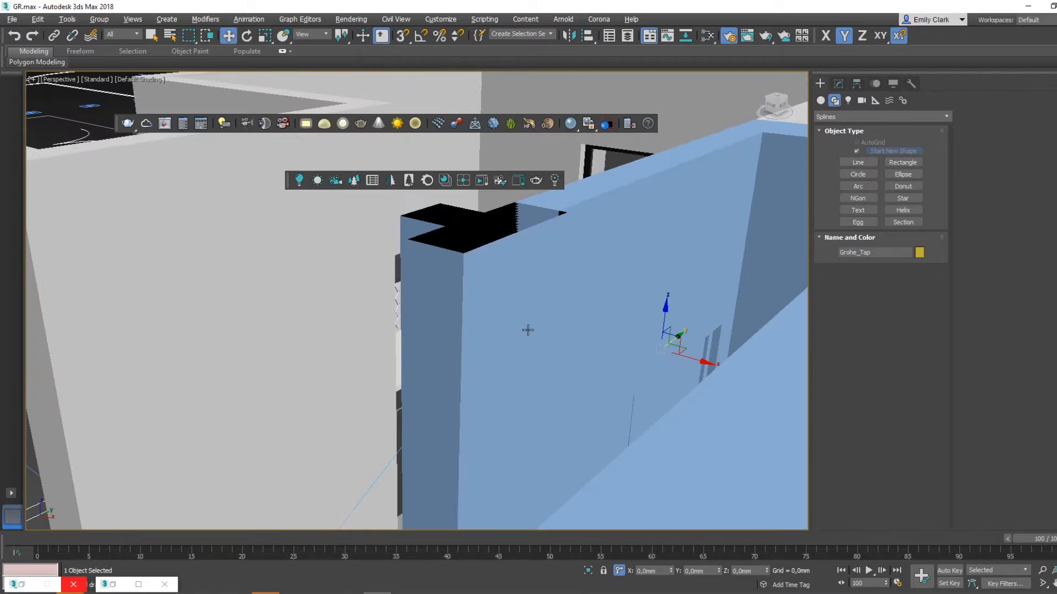
{"action": "middle_click_drag", "start_coordinate": [527, 328], "coordinate": [544, 298], "text": "alt"}
{"action": "scroll", "coordinate": [529, 341], "scroll_direction": "down", "scroll_amount": 4}
{"action": "middle_click_drag", "start_coordinate": [528, 344], "coordinate": [545, 378], "text": "alt"}
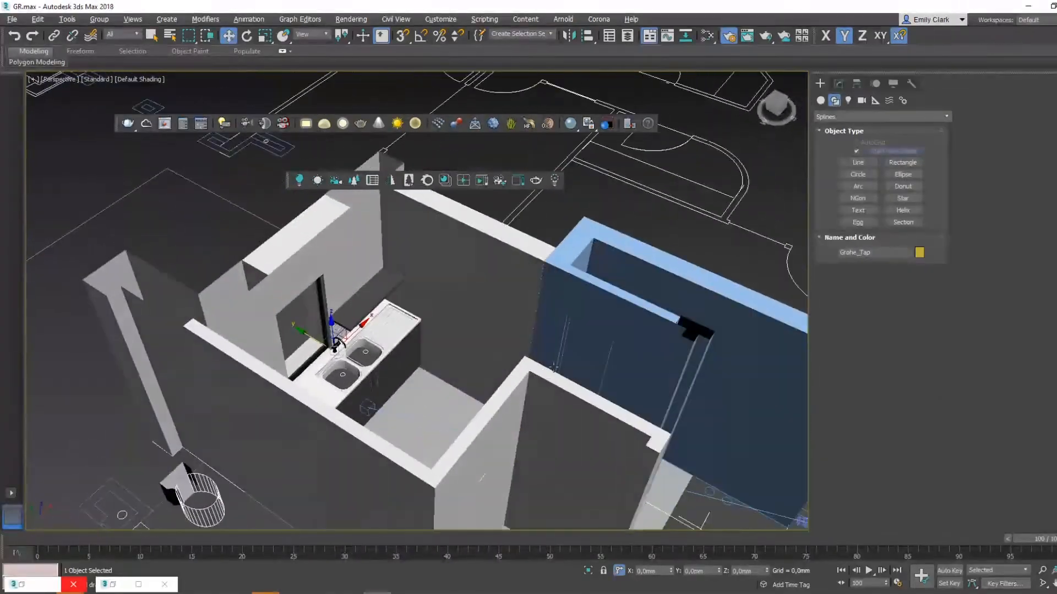
{"action": "key", "text": "m"}
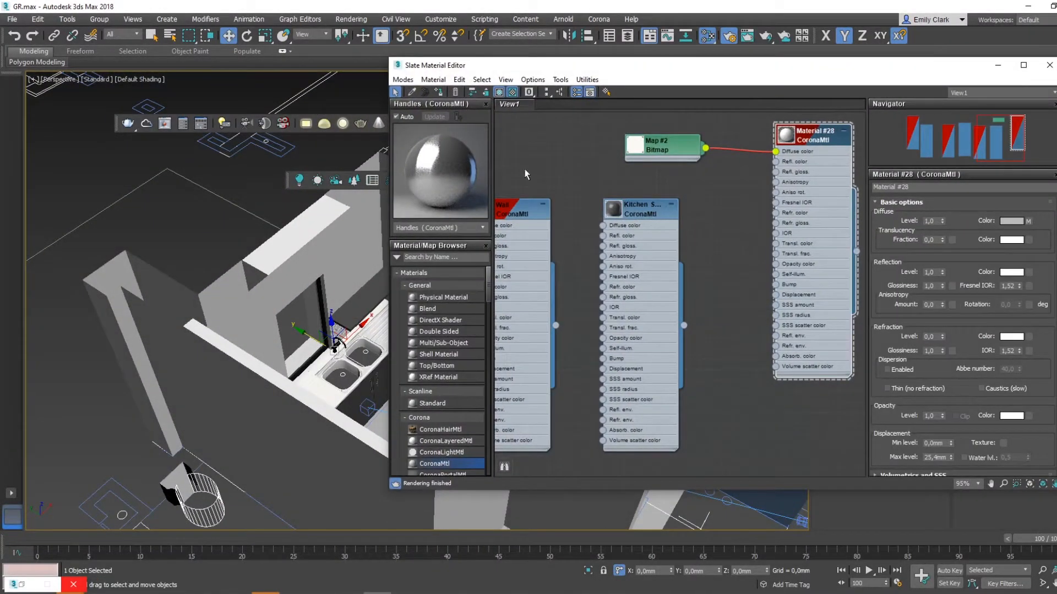
{"action": "left_click_drag", "start_coordinate": [501, 66], "coordinate": [826, 74]}
{"action": "left_click", "coordinate": [738, 101]}
{"action": "left_click", "coordinate": [520, 255]}
{"action": "left_click", "coordinate": [1012, 191]}
- Assign the Wall material to the remaining blue walls beside the kitchen
{"action": "left_click", "coordinate": [594, 330]}
{"action": "middle_click_drag", "start_coordinate": [583, 333], "coordinate": [364, 389]}
{"action": "left_click", "coordinate": [389, 425], "text": "ctrl"}
{"action": "left_click", "coordinate": [760, 100]}
{"action": "middle_click_drag", "start_coordinate": [383, 454], "coordinate": [402, 355]}
{"action": "left_click", "coordinate": [310, 309]}
{"action": "middle_click_drag", "start_coordinate": [355, 284], "coordinate": [372, 381]}
{"action": "left_click", "coordinate": [481, 295], "text": "ctrl"}
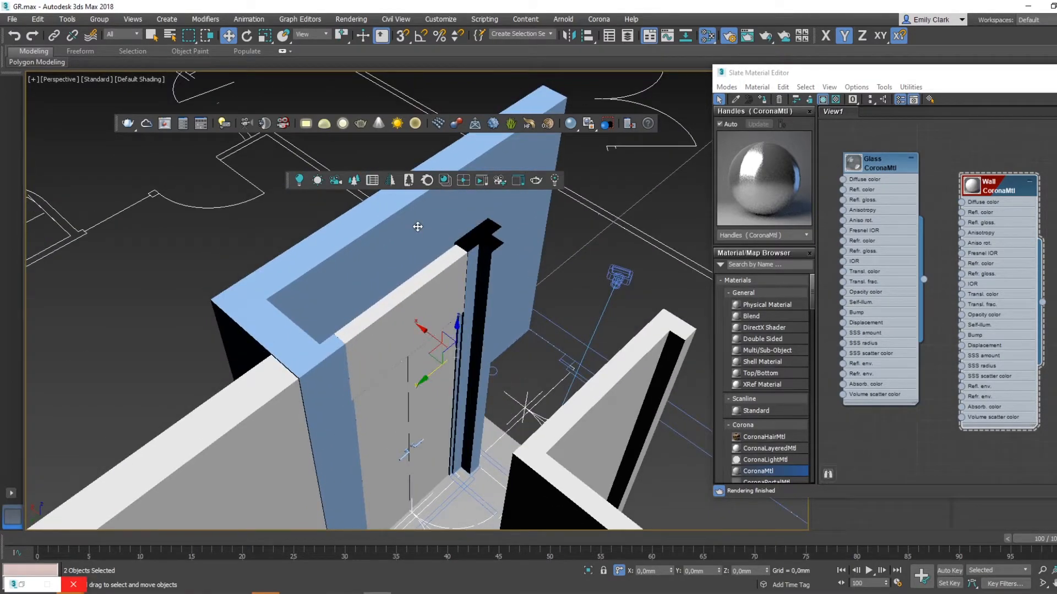
{"action": "left_click", "coordinate": [761, 101]}
- Assign the Wall material to the two remaining blue strips on either side of the door
{"action": "middle_click_drag", "start_coordinate": [514, 408], "coordinate": [501, 314]}
{"action": "scroll", "coordinate": [352, 322], "scroll_direction": "up", "scroll_amount": 2}
{"action": "left_click", "coordinate": [342, 323]}
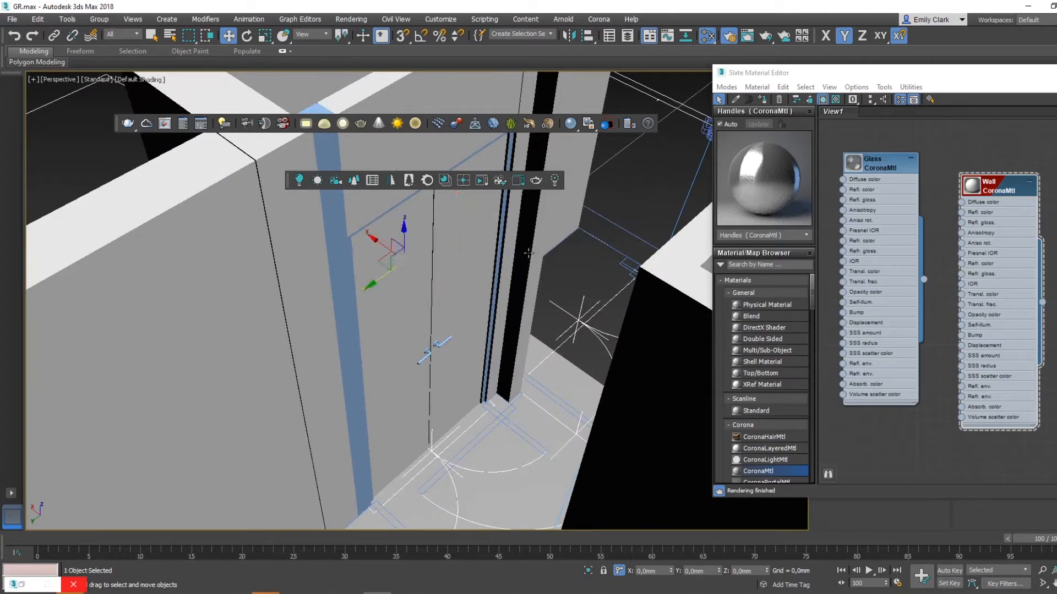
{"action": "left_click", "coordinate": [497, 256], "text": "ctrl"}
{"action": "left_click", "coordinate": [761, 101]}
- Assign the Handles material to the door handle and close the material editor
{"action": "middle_click_drag", "start_coordinate": [532, 284], "coordinate": [538, 320]}
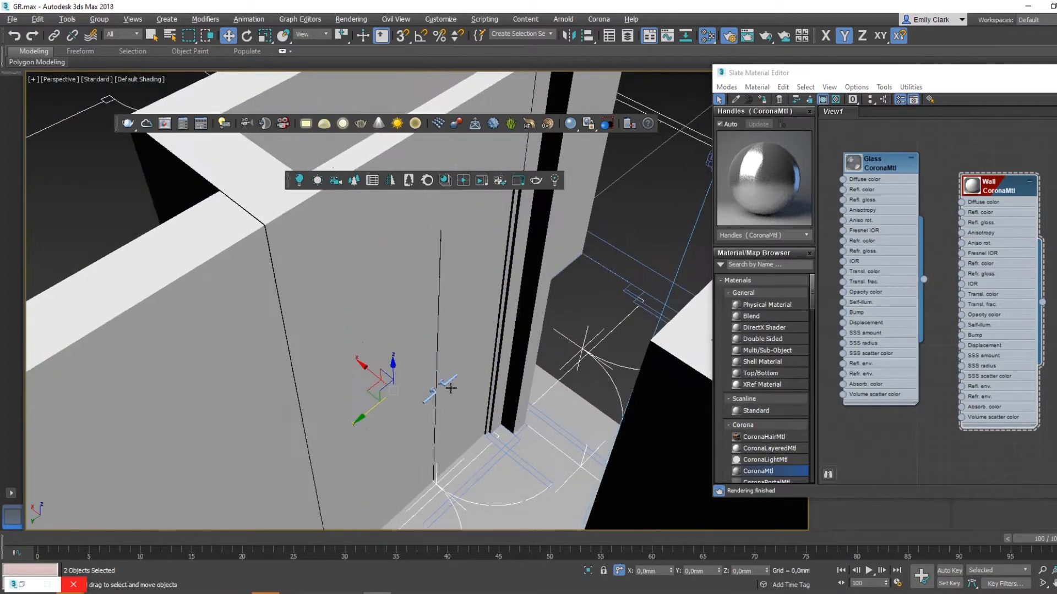
{"action": "scroll", "coordinate": [451, 384], "scroll_direction": "up", "scroll_amount": 4}
{"action": "left_click", "coordinate": [450, 384]}
{"action": "middle_click_drag", "start_coordinate": [832, 233], "coordinate": [918, 304]}
{"action": "left_click_drag", "start_coordinate": [970, 75], "coordinate": [640, 55]}
{"action": "middle_click_drag", "start_coordinate": [684, 235], "coordinate": [811, 264]}
{"action": "middle_click_drag", "start_coordinate": [630, 272], "coordinate": [850, 238]}
{"action": "double_click", "coordinate": [671, 221]}
{"action": "left_click_drag", "start_coordinate": [643, 54], "coordinate": [893, 35]}
{"action": "left_click", "coordinate": [681, 60]}
{"action": "scroll", "coordinate": [484, 329], "scroll_direction": "down", "scroll_amount": 4}
{"action": "mouse_move", "coordinate": [464, 348]}
{"action": "middle_mouse_down", "text": "alt"}
{"action": "mouse_move", "coordinate": [424, 328]}
{"action": "mouse_move", "coordinate": [479, 354]}
{"action": "middle_mouse_up", "text": "alt"}
{"action": "left_click_drag", "start_coordinate": [1024, 40], "coordinate": [646, 50]}
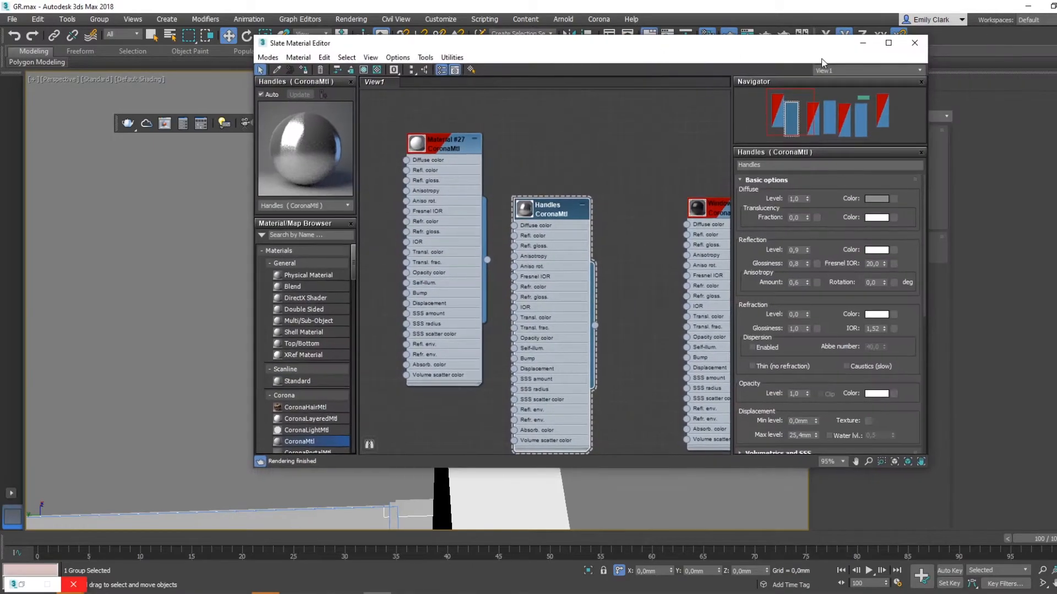
{"action": "left_click", "coordinate": [925, 44]}
- Select the floor and make one independent copy of it above, as a ceiling
{"action": "scroll", "coordinate": [489, 295], "scroll_direction": "down", "scroll_amount": 6}
{"action": "left_click", "coordinate": [420, 306]}
{"action": "middle_click_drag", "start_coordinate": [489, 295], "coordinate": [557, 281], "text": "alt"}
{"action": "left_click", "coordinate": [347, 252]}
{"action": "middle_click_drag", "start_coordinate": [541, 503], "coordinate": [502, 500], "text": "alt"}
{"action": "left_click", "coordinate": [437, 436]}
{"action": "middle_click_drag", "start_coordinate": [436, 437], "coordinate": [500, 342]}
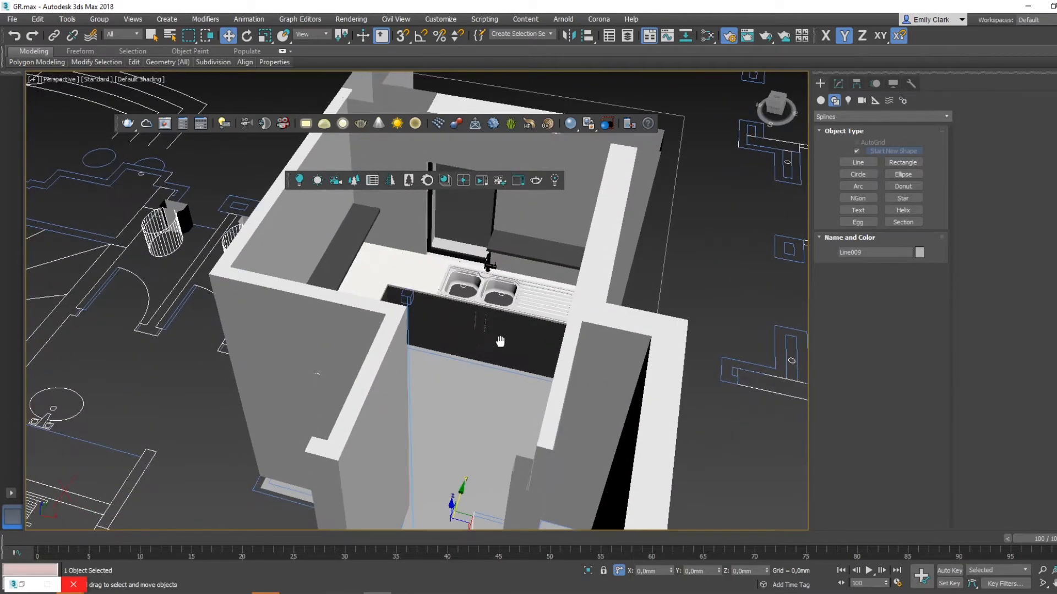
{"action": "middle_click_drag", "start_coordinate": [487, 403], "coordinate": [488, 321], "text": "alt"}
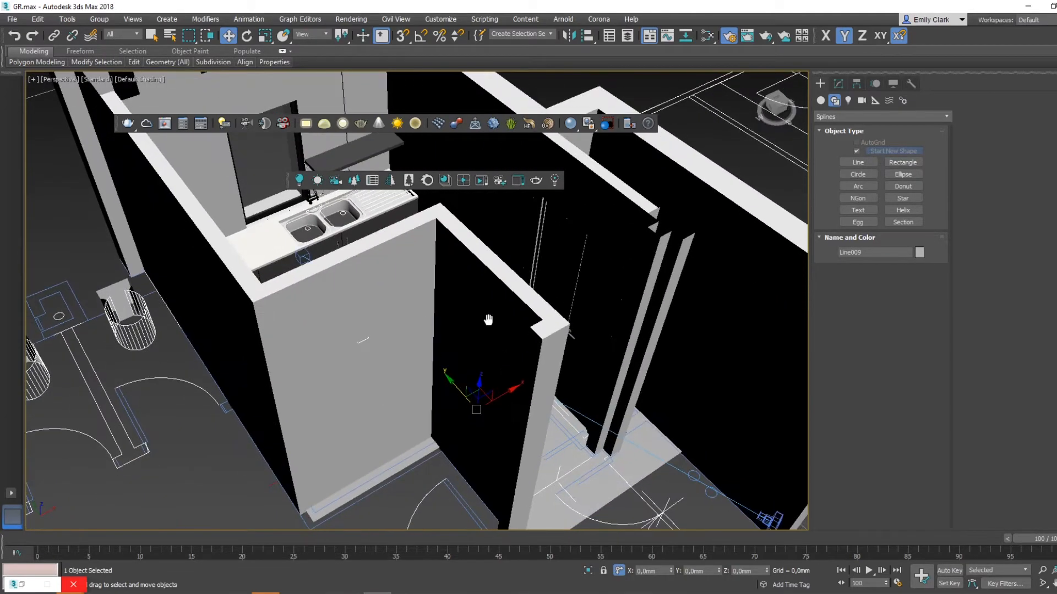
{"action": "scroll", "coordinate": [488, 321], "scroll_direction": "down", "scroll_amount": 2}
{"action": "middle_click_drag", "start_coordinate": [484, 358], "coordinate": [488, 380]}
{"action": "middle_click_drag", "start_coordinate": [515, 420], "coordinate": [522, 447]}
{"action": "mouse_move", "coordinate": [485, 415]}
{"action": "left_mouse_down", "text": "shift"}
{"action": "mouse_move", "coordinate": [498, 281]}
{"action": "mouse_move", "coordinate": [467, 273]}
{"action": "left_mouse_up", "text": "shift"}
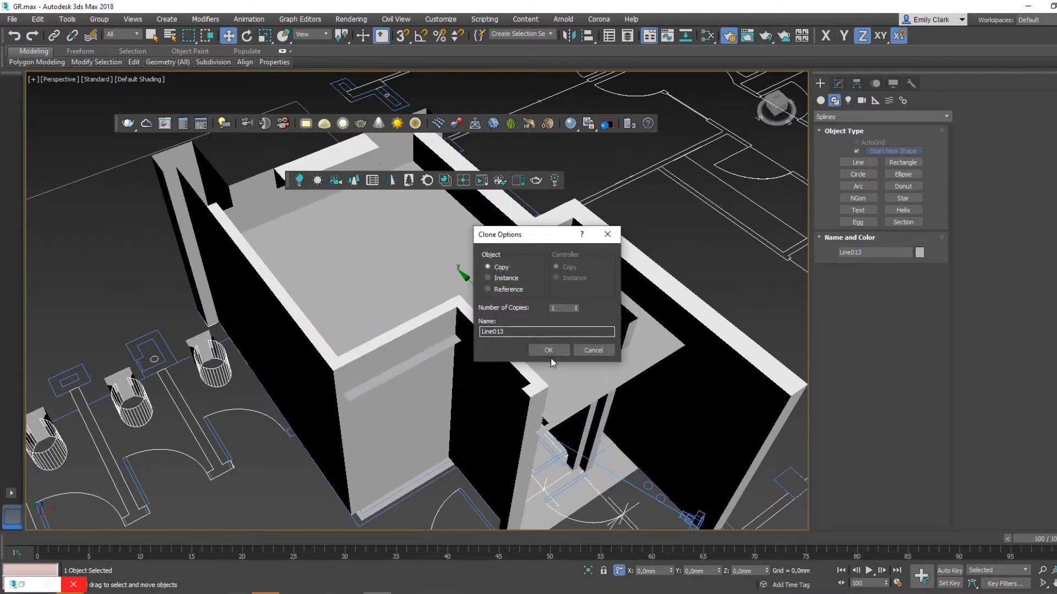
{"action": "left_click", "coordinate": [548, 351]}
- Set the ceiling copy's absolute Z position to 2700 mm
{"action": "left_click", "coordinate": [618, 572]}
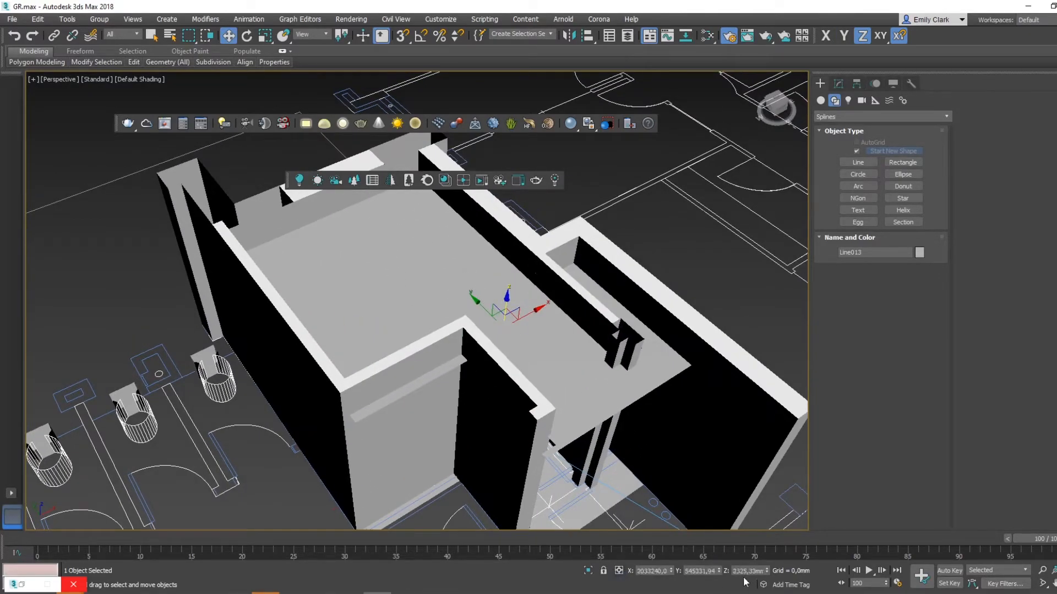
{"action": "type", "text": "2700"}
{"action": "key", "text": "Return"}
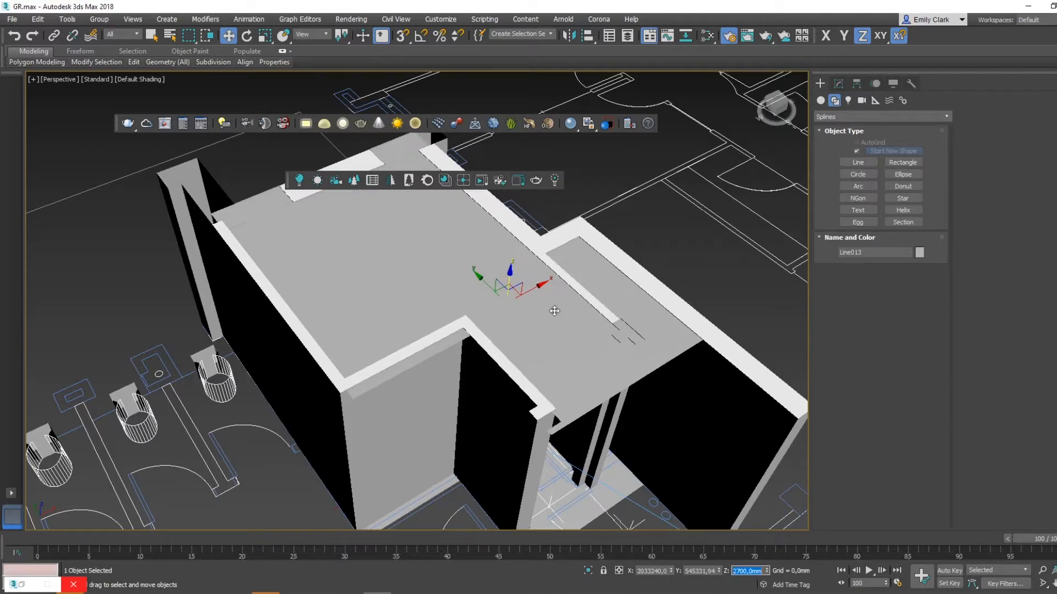
- Return to the camera view and create a CoronaMtl with a white diffuse color for the ceiling
{"action": "key", "text": "c"}
{"action": "key", "text": "m"}
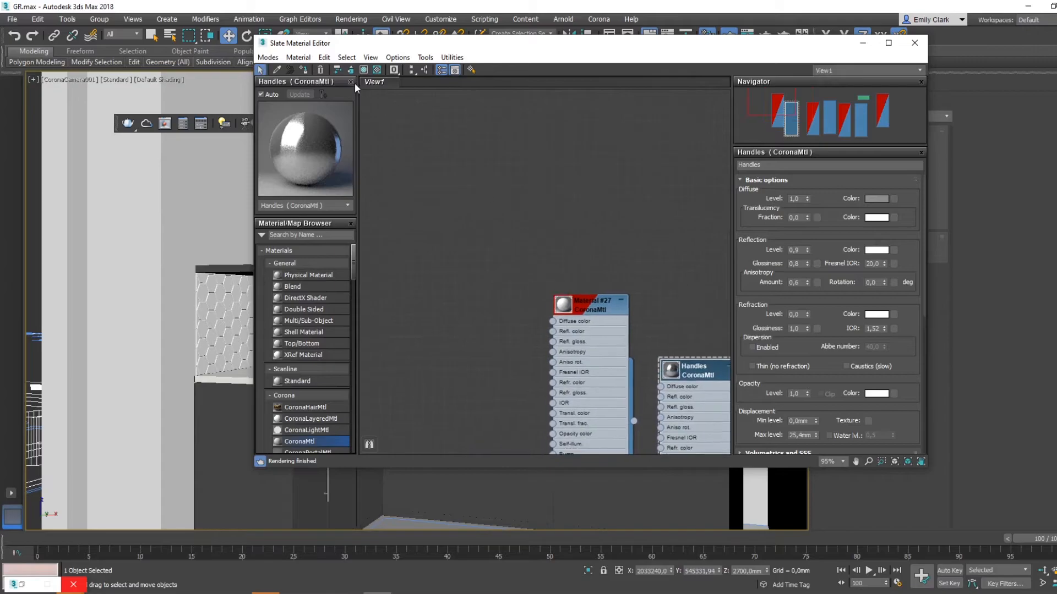
{"action": "left_click", "coordinate": [350, 81]}
{"action": "left_click_drag", "start_coordinate": [308, 300], "coordinate": [478, 183]}
{"action": "double_click", "coordinate": [477, 184]}
{"action": "left_click", "coordinate": [876, 200]}
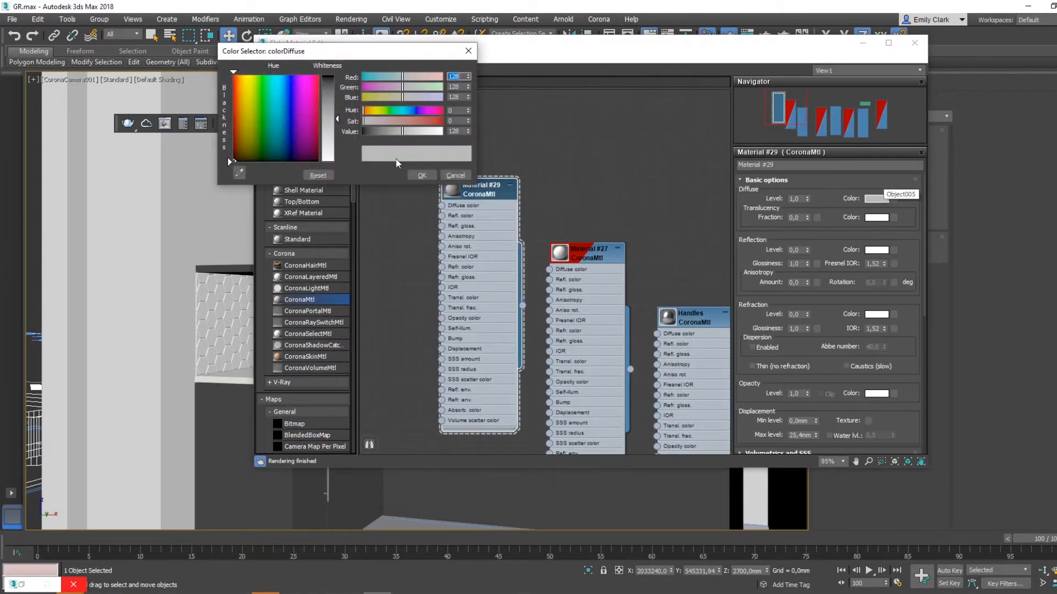
{"action": "left_click", "coordinate": [434, 174]}
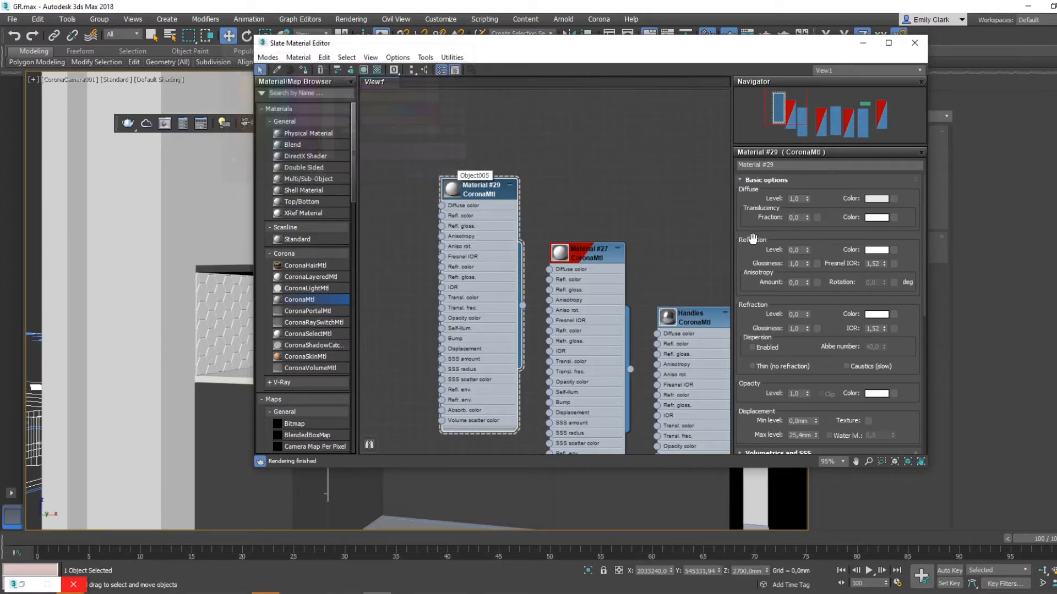
- Set the new material's reflection level to 0,7 and glossiness to 0,6, assign it to the ceiling and close the editor
{"action": "left_click", "coordinate": [795, 249]}
{"action": "left_click", "coordinate": [792, 265]}
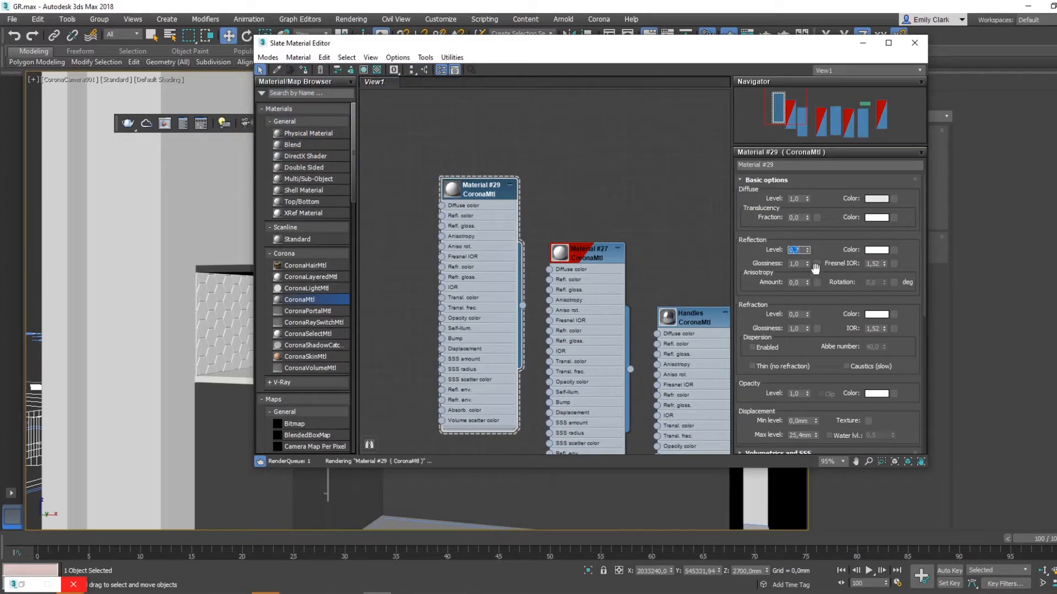
{"action": "type", "text": "0,6"}
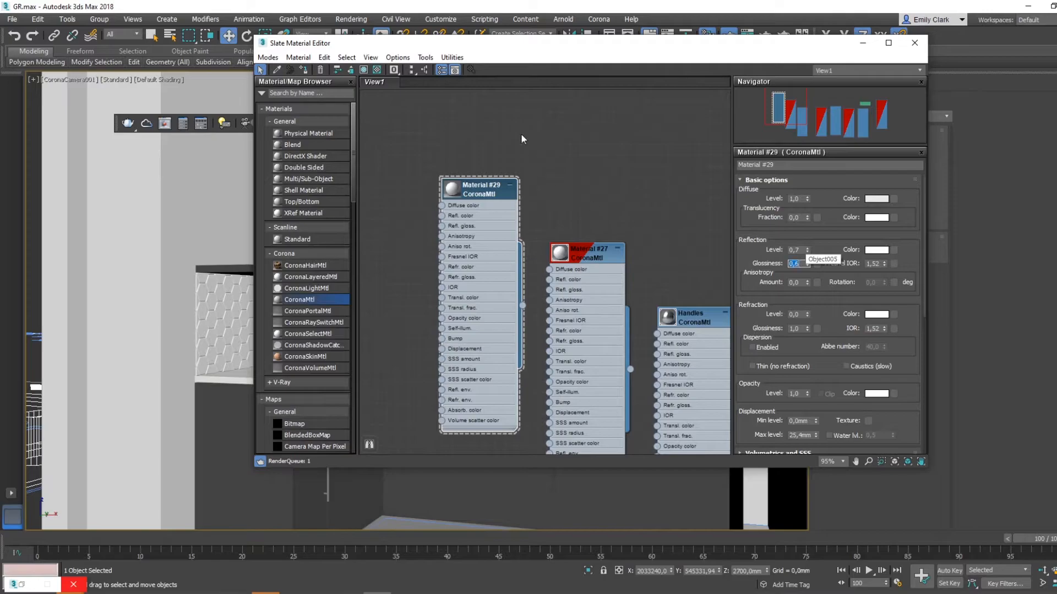
{"action": "left_click_drag", "start_coordinate": [539, 43], "coordinate": [756, 137]}
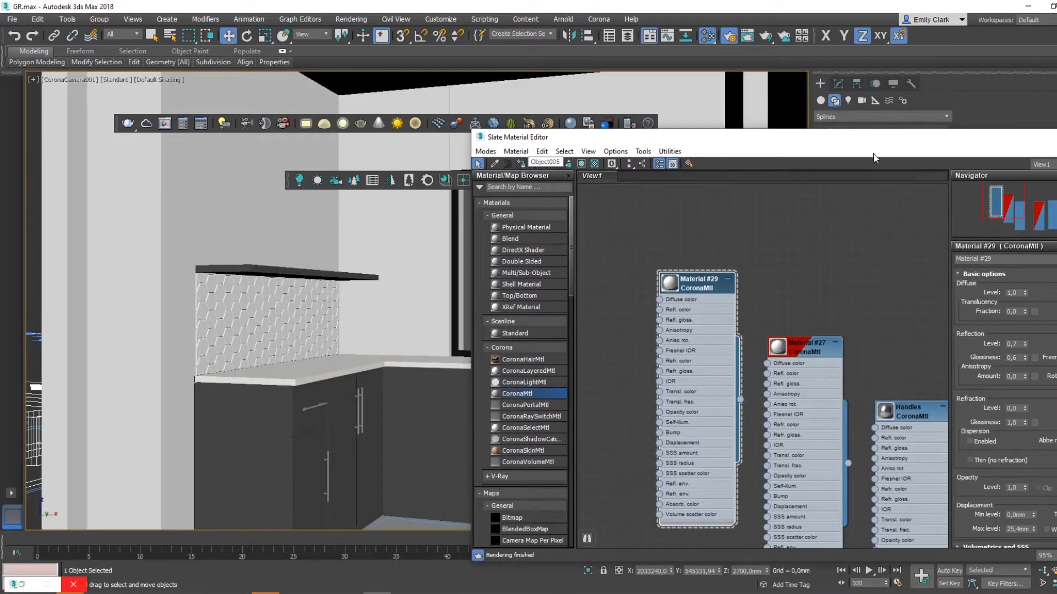
{"action": "left_click_drag", "start_coordinate": [992, 135], "coordinate": [799, 141]}
{"action": "left_click", "coordinate": [889, 142]}
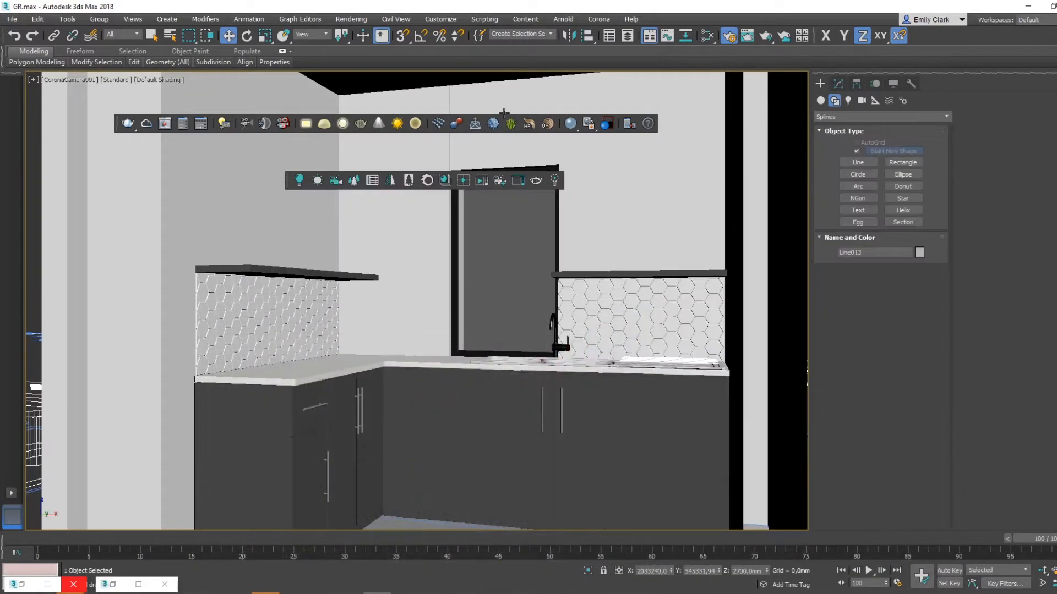
- Add a Shell modifier to the ceiling with an inner amount of 0 mm and an outer amount of 2 mm
{"action": "left_click", "coordinate": [838, 84]}
{"action": "left_click", "coordinate": [858, 118]}
{"action": "key", "text": "s"}
{"action": "key", "text": "h"}
{"action": "left_click", "coordinate": [840, 195]}
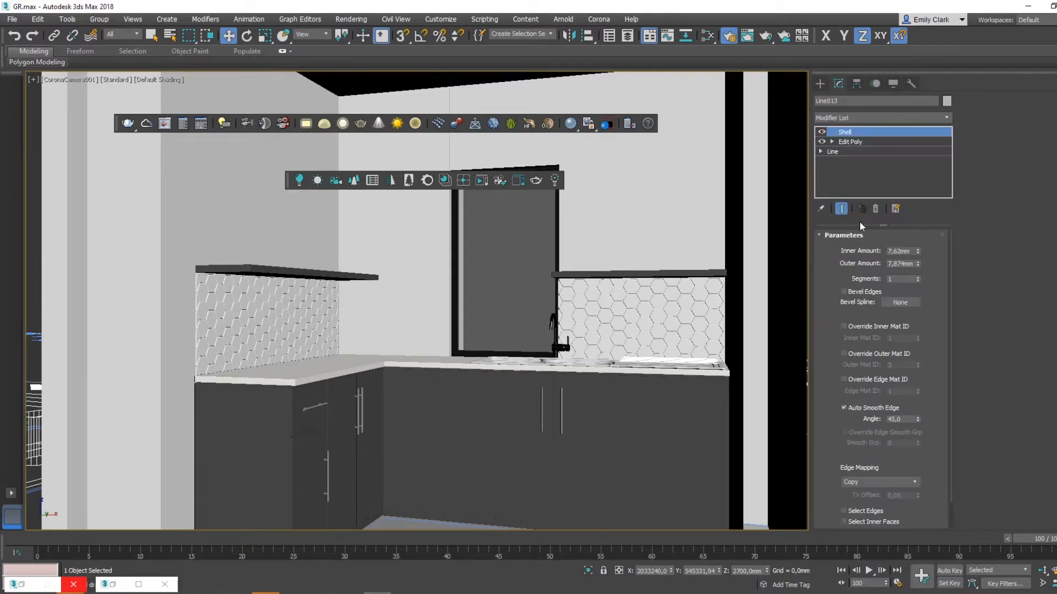
{"action": "right_click", "coordinate": [918, 254]}
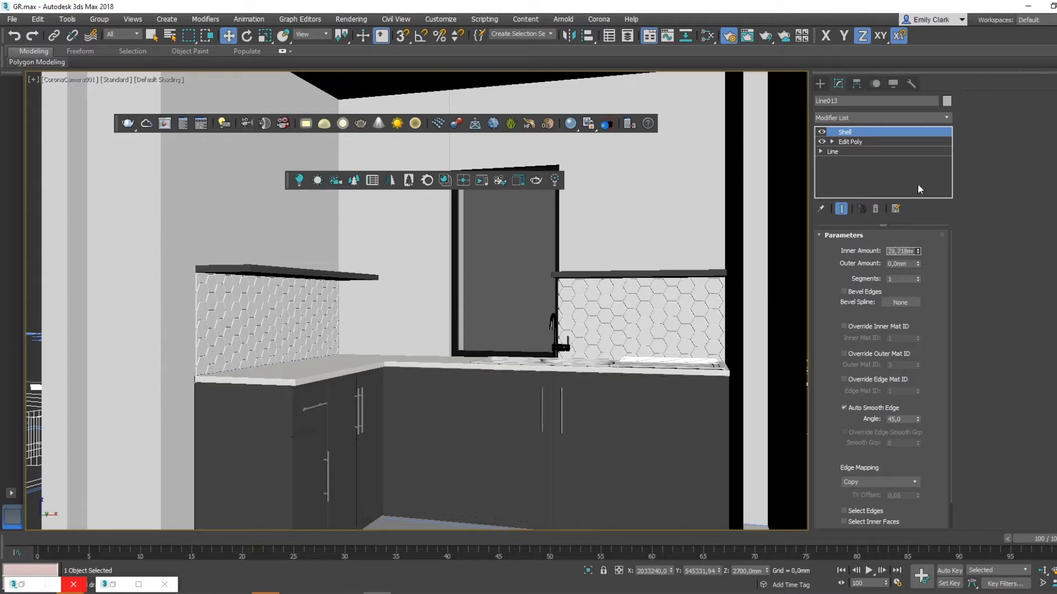
{"action": "left_click", "coordinate": [909, 265]}
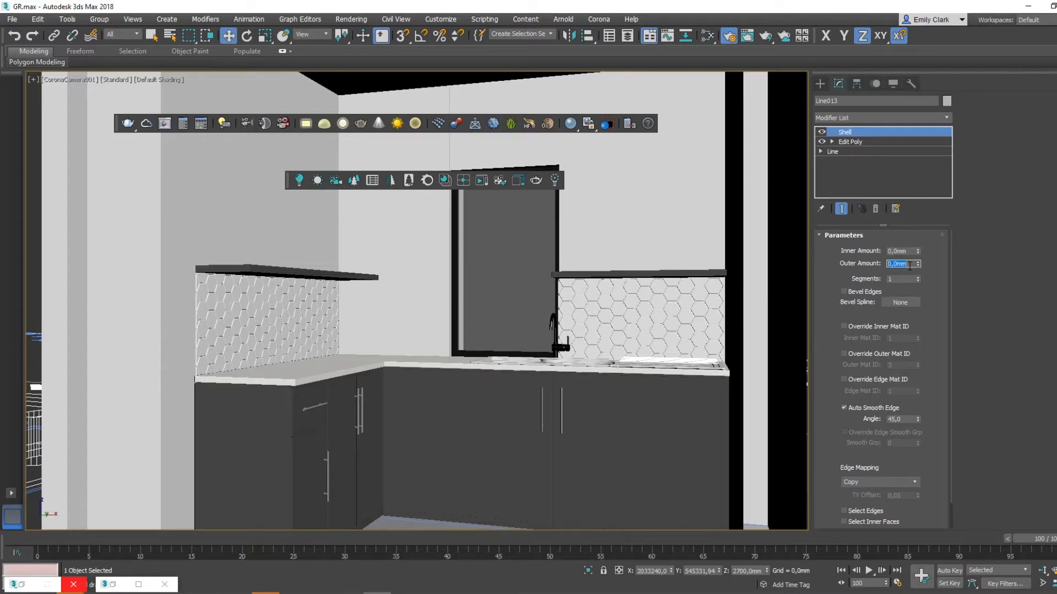
{"action": "left_click", "coordinate": [821, 83]}
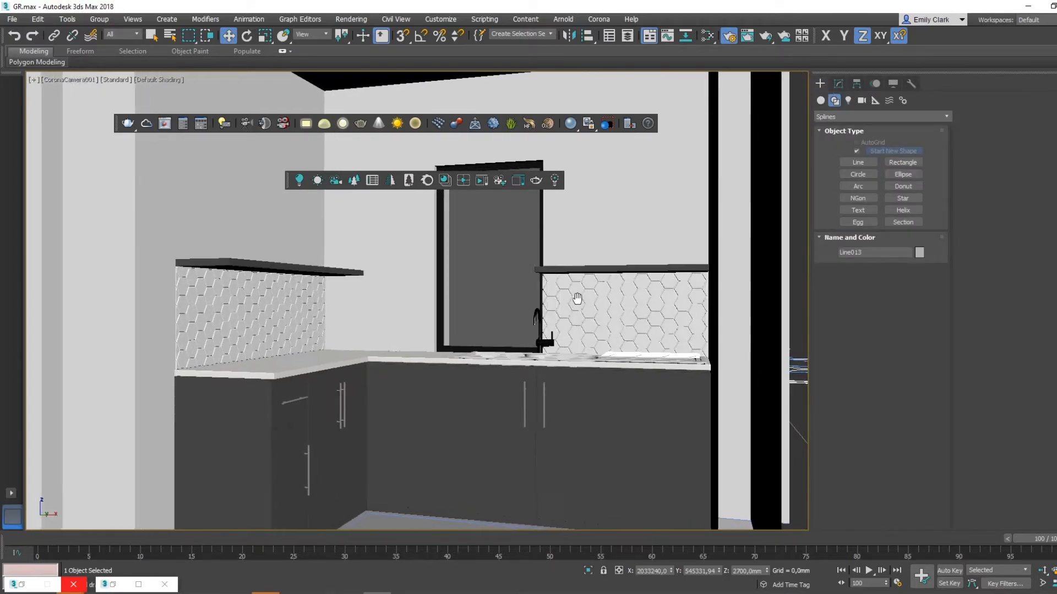
- Move and orbit the Corona camera to reframe the kitchen
{"action": "left_click", "coordinate": [1044, 570]}
{"action": "left_click_drag", "start_coordinate": [484, 360], "coordinate": [794, 516]}
{"action": "middle_click_drag", "start_coordinate": [519, 416], "coordinate": [482, 377], "text": "alt"}
{"action": "middle_click_drag", "start_coordinate": [482, 377], "coordinate": [491, 374], "text": "alt"}
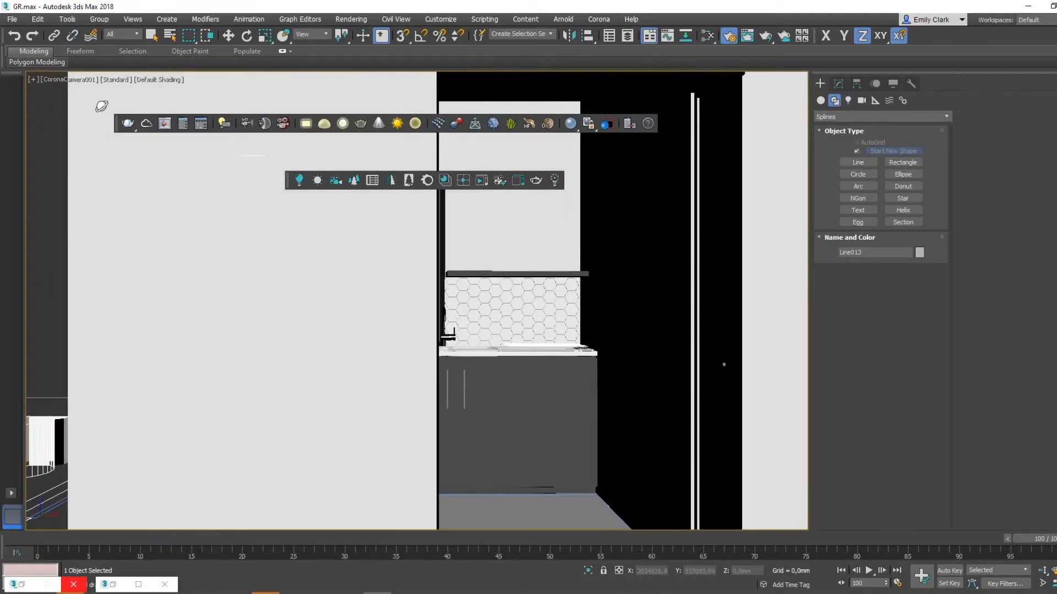
- Select CoronaCamera001 and adjust its near clipping distance, field of view and framing to show the whole kitchen
{"action": "left_click", "coordinate": [70, 80]}
{"action": "left_click", "coordinate": [165, 295]}
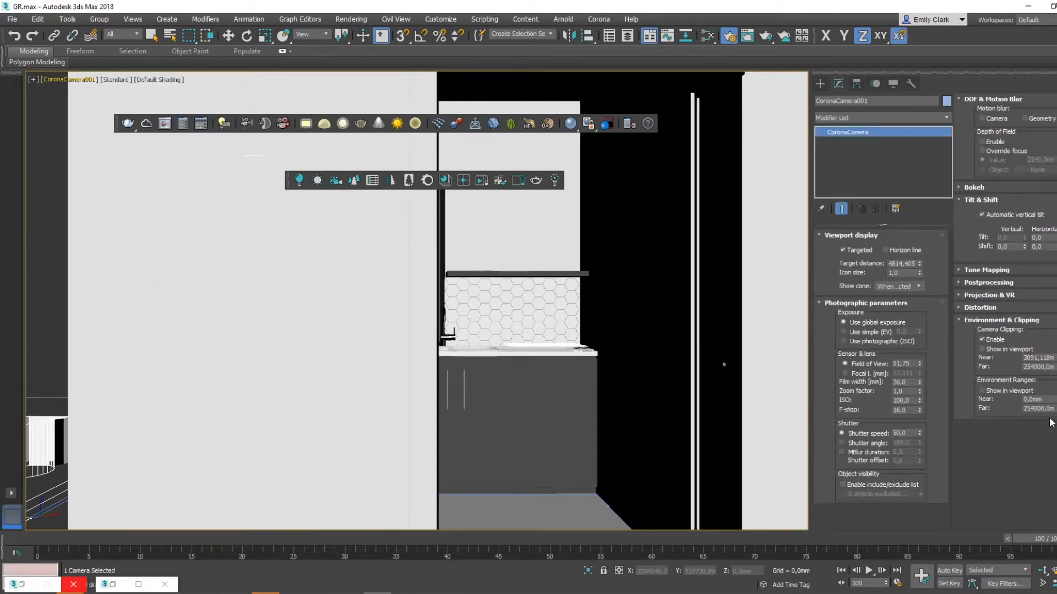
{"action": "left_click_drag", "start_coordinate": [1054, 390], "coordinate": [1054, 362]}
{"action": "middle_click_drag", "start_coordinate": [407, 349], "coordinate": [427, 315], "text": "alt"}
{"action": "left_click_drag", "start_coordinate": [919, 365], "coordinate": [919, 359]}
{"action": "mouse_move", "coordinate": [565, 362]}
{"action": "middle_mouse_down"}
{"action": "mouse_move", "coordinate": [559, 371]}
{"action": "mouse_move", "coordinate": [584, 357]}
{"action": "middle_mouse_up"}
{"action": "key", "text": "w"}
{"action": "left_click", "coordinate": [819, 84]}
{"action": "middle_click_drag", "start_coordinate": [532, 292], "coordinate": [539, 292]}
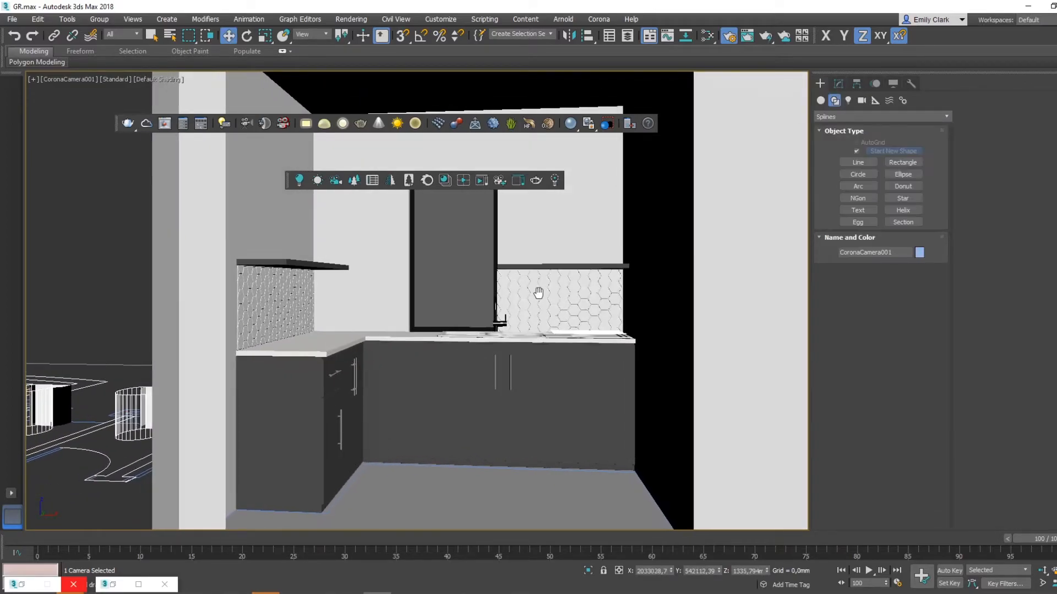
- Select the kitchen floor and examine the two reference photos of the existing kitchen
{"action": "left_click", "coordinate": [505, 503]}
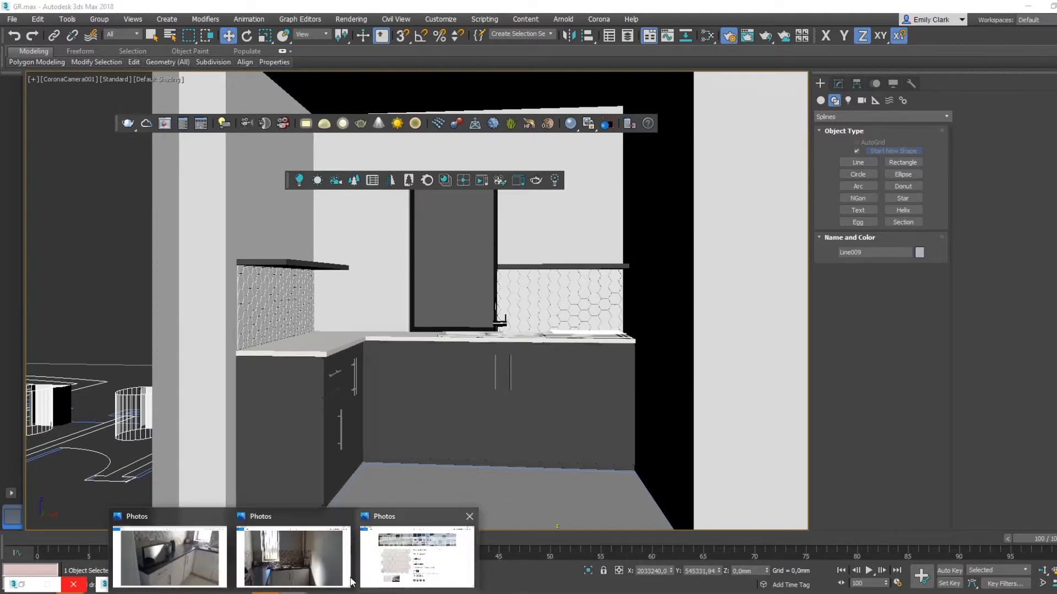
{"action": "left_click", "coordinate": [385, 546]}
{"action": "mouse_move", "coordinate": [293, 593]}
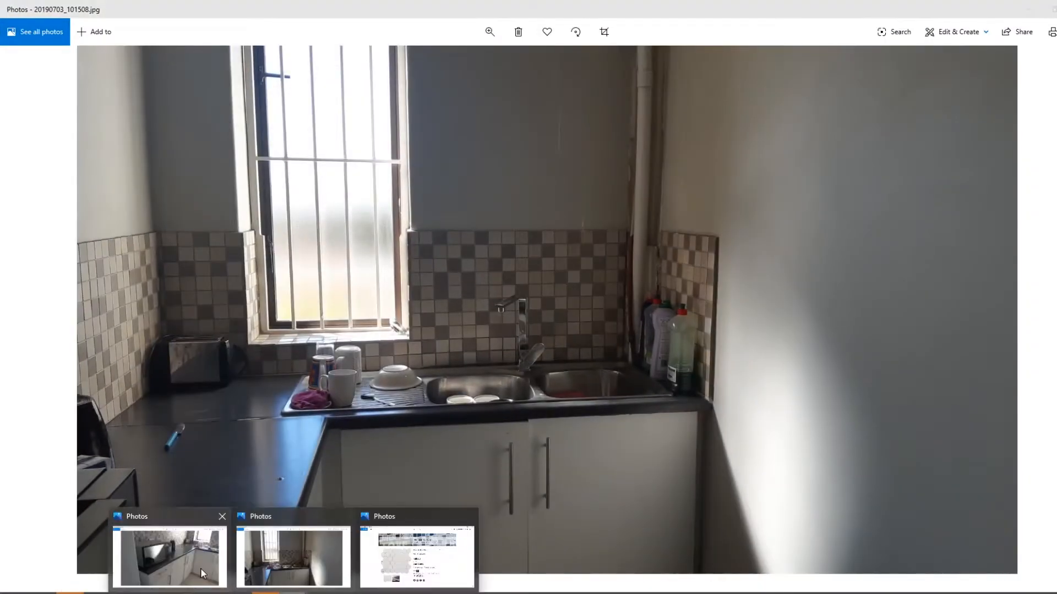
{"action": "left_click", "coordinate": [170, 556]}
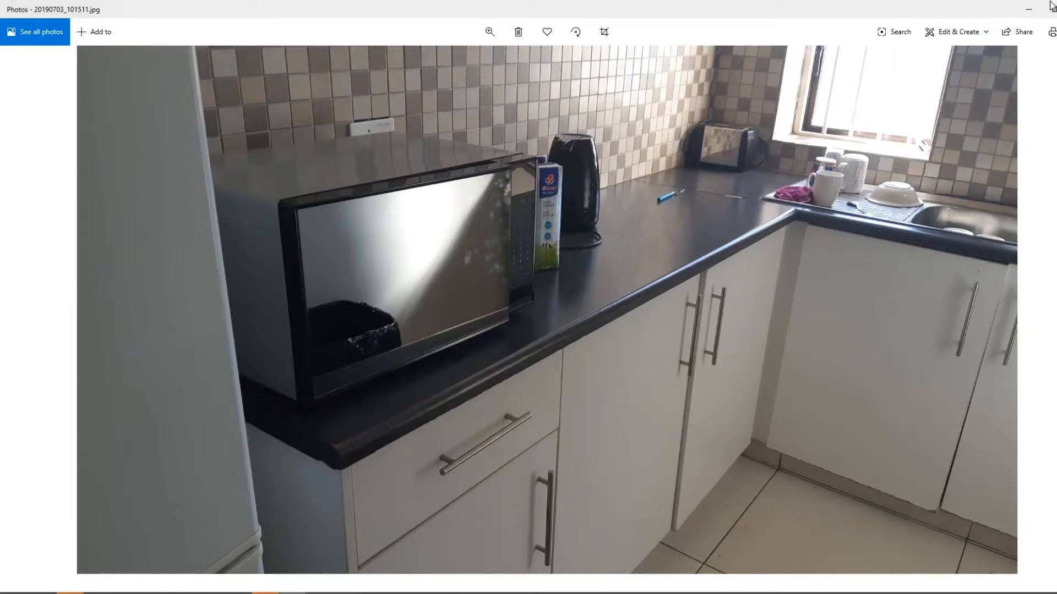
{"action": "left_click", "coordinate": [1029, 10]}
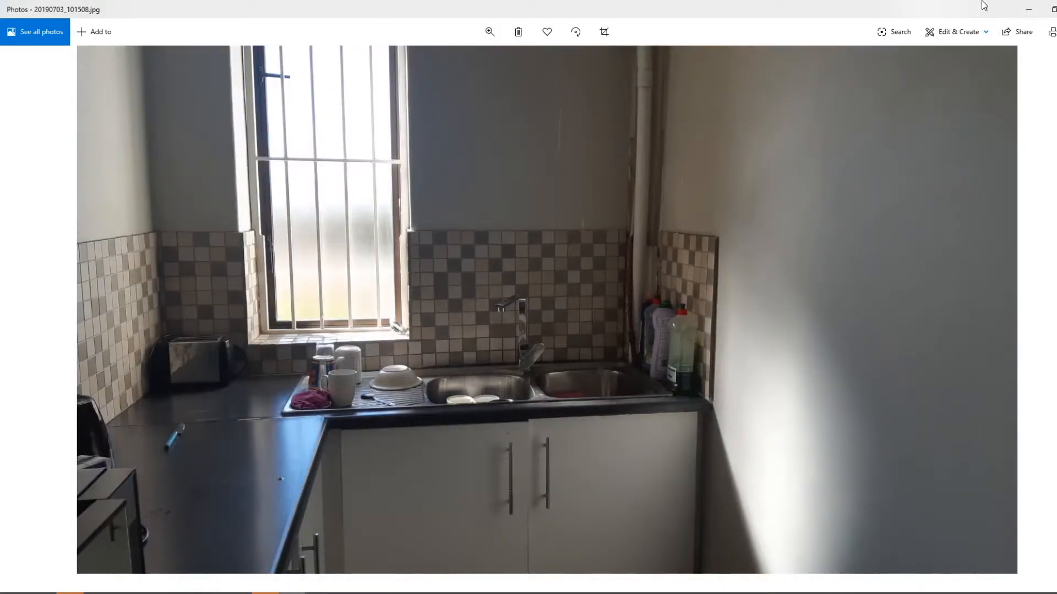
{"action": "left_click", "coordinate": [1028, 9]}
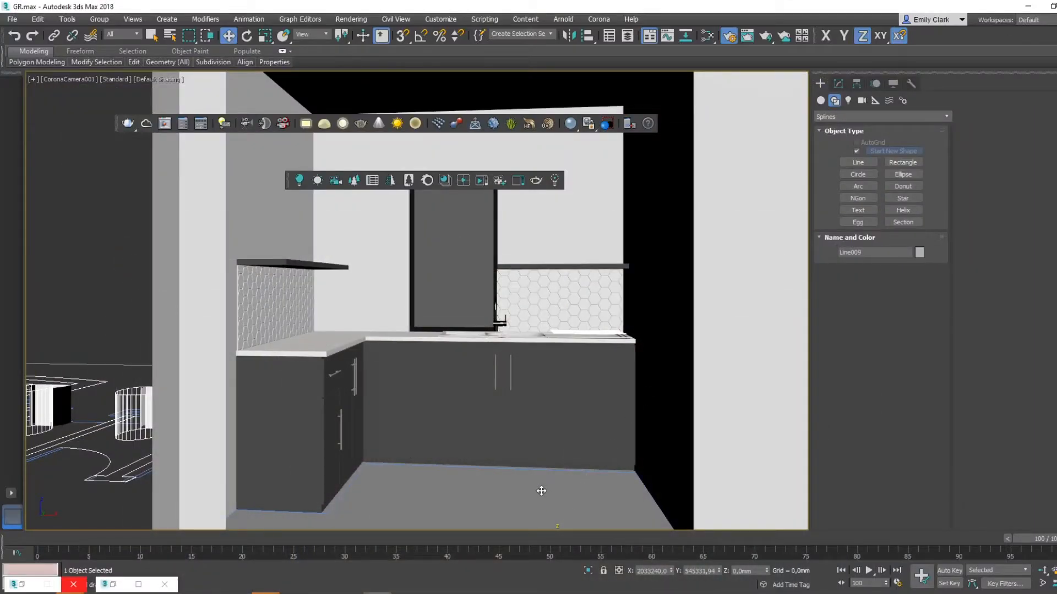
- Add a FloorGenerator modifier to the selected kitchen floor, above its Edit Poly modifier
{"action": "key", "text": "p"}
{"action": "scroll", "coordinate": [541, 491], "scroll_direction": "up", "scroll_amount": 3}
{"action": "middle_click_drag", "start_coordinate": [541, 491], "coordinate": [540, 447]}
{"action": "key", "text": "F3"}
{"action": "key", "text": "F3"}
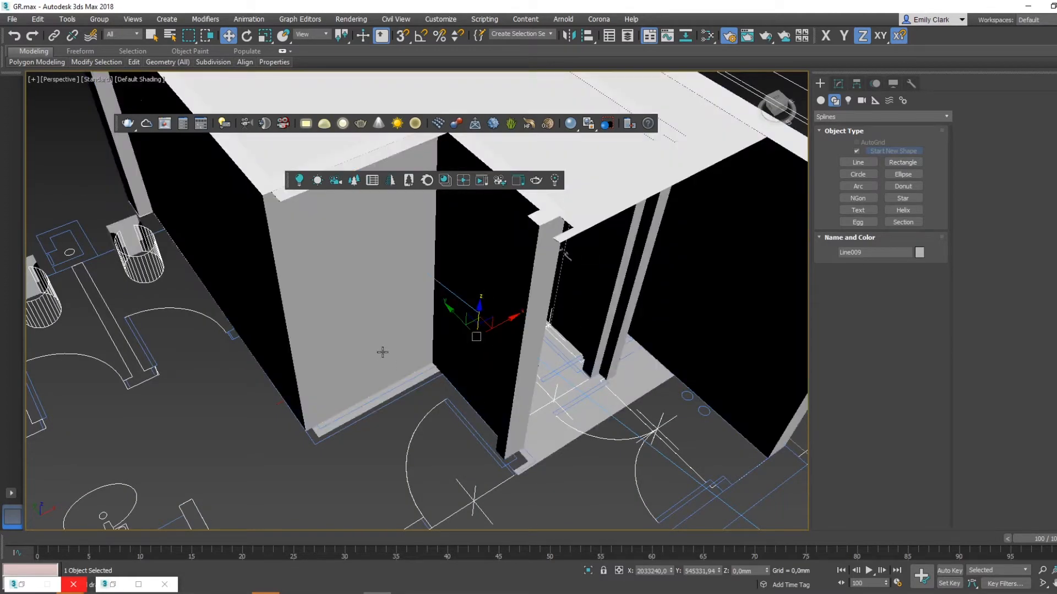
{"action": "scroll", "coordinate": [383, 359], "scroll_direction": "up", "scroll_amount": 5}
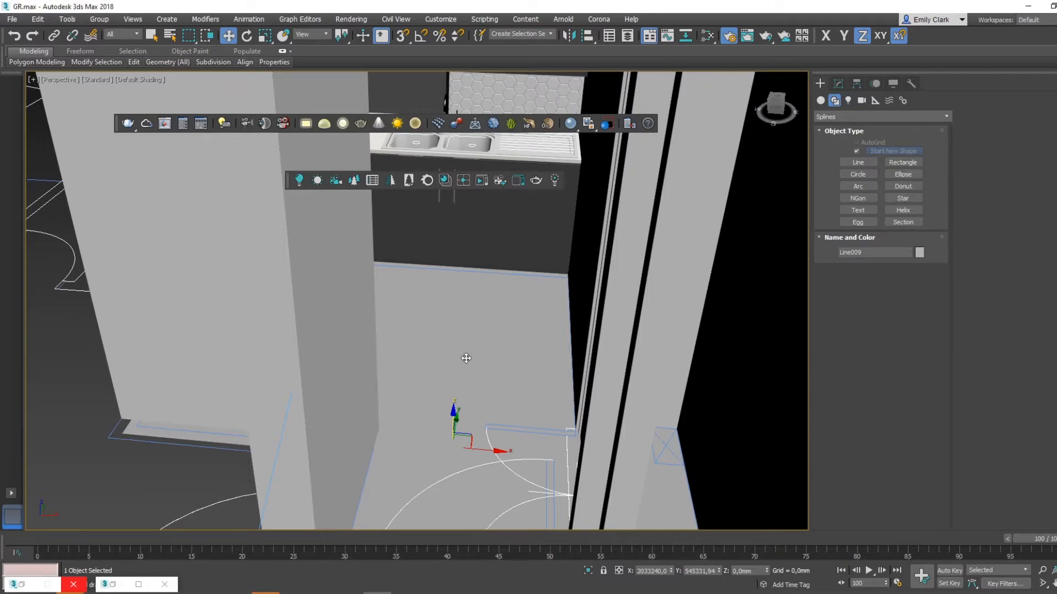
{"action": "left_click", "coordinate": [835, 84]}
{"action": "left_click", "coordinate": [854, 115]}
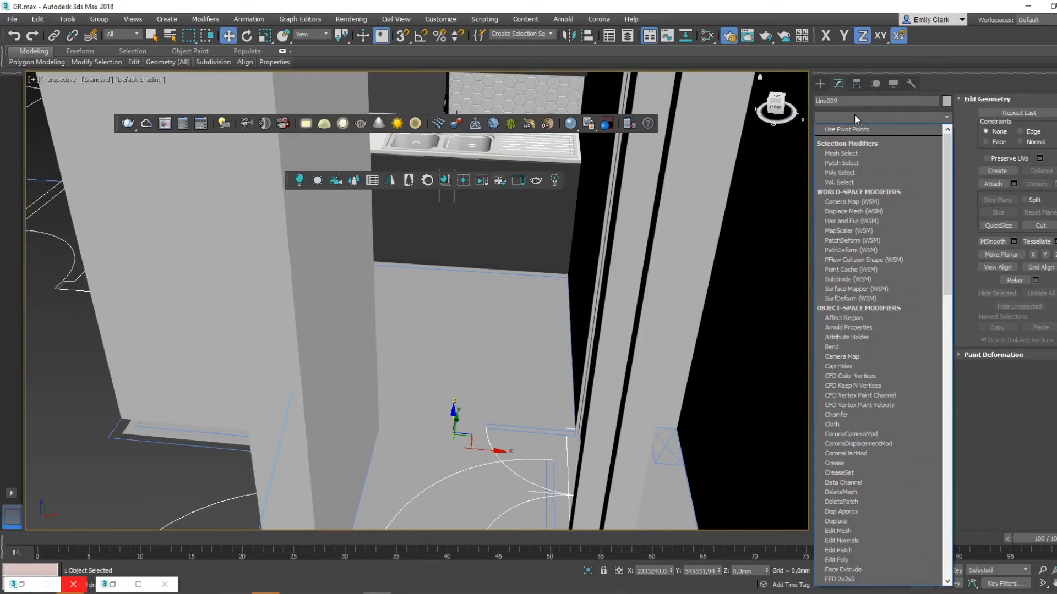
{"action": "key", "text": "f"}
{"action": "key", "text": "g"}
{"action": "key", "text": "Escape"}
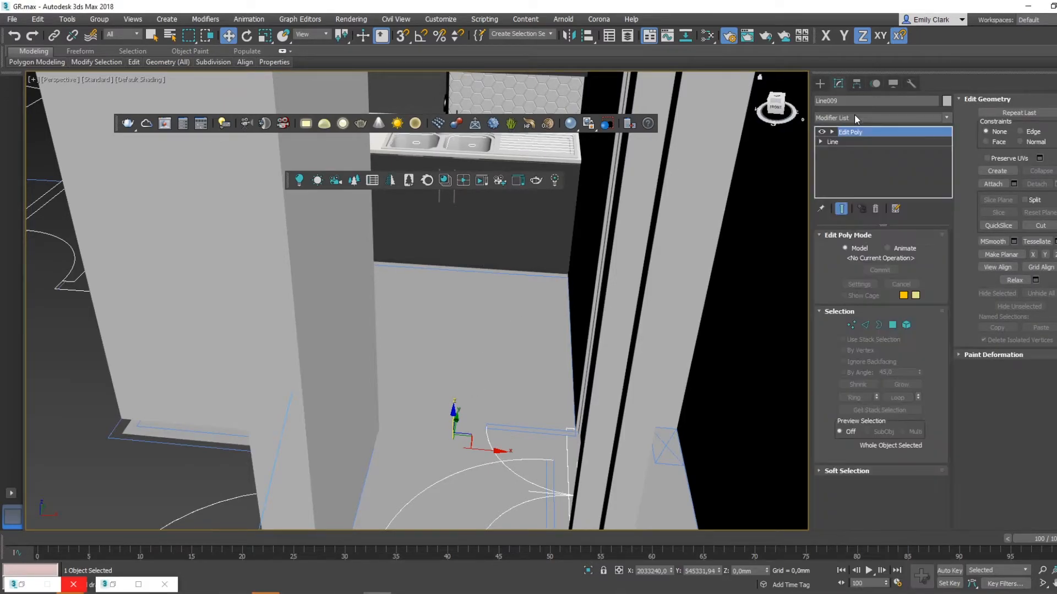
- Set the FloorGenerator pattern to Standard with 800 mm maximum length and width and a minimum offset of 0%
{"action": "double_click", "coordinate": [885, 295]}
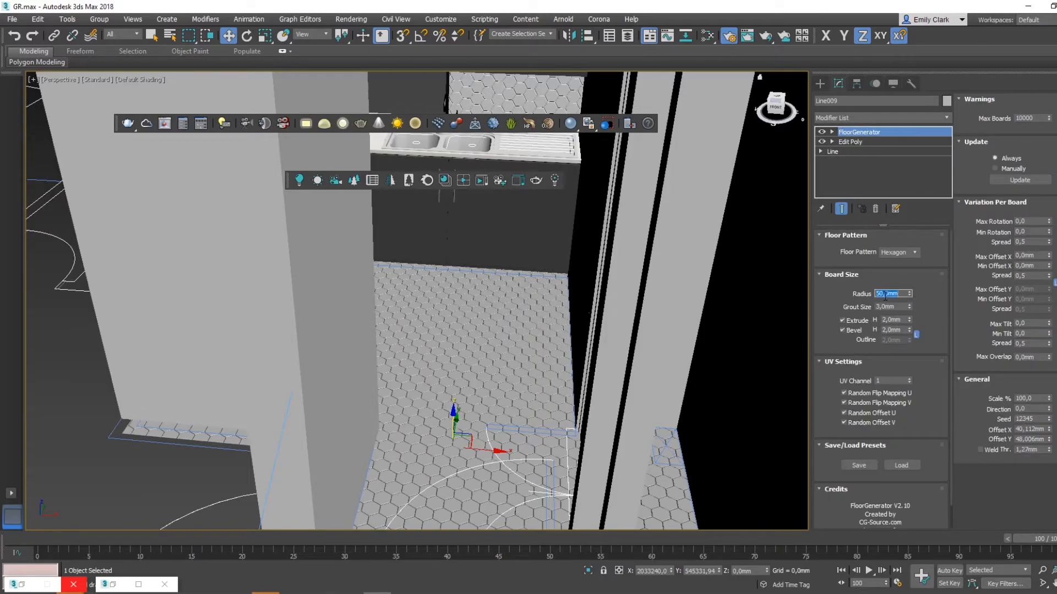
{"action": "left_click", "coordinate": [908, 252]}
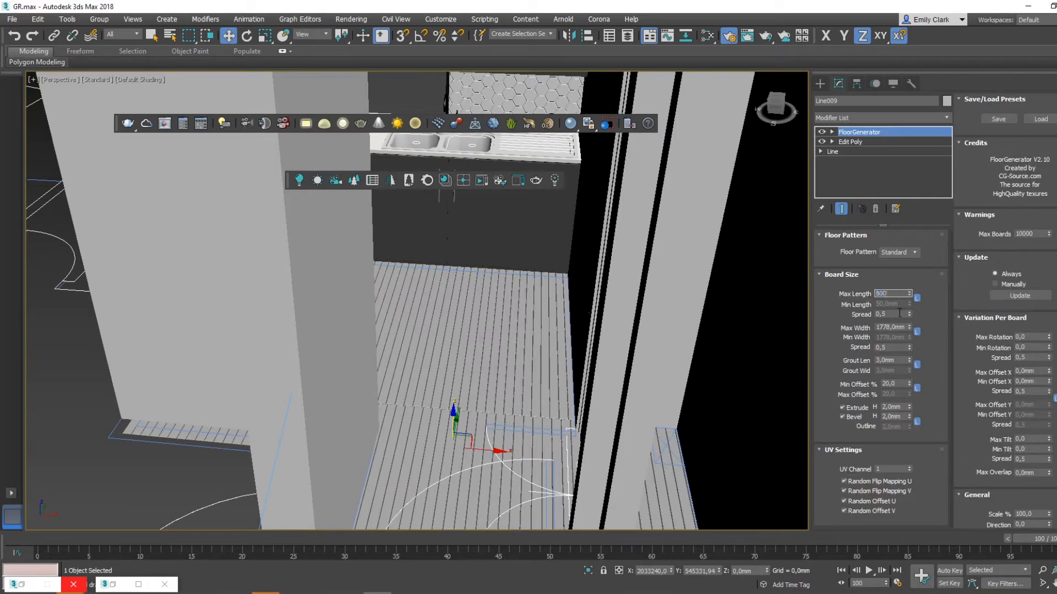
{"action": "left_click", "coordinate": [895, 326]}
{"action": "type", "text": "800"}
{"action": "key", "text": "Return"}
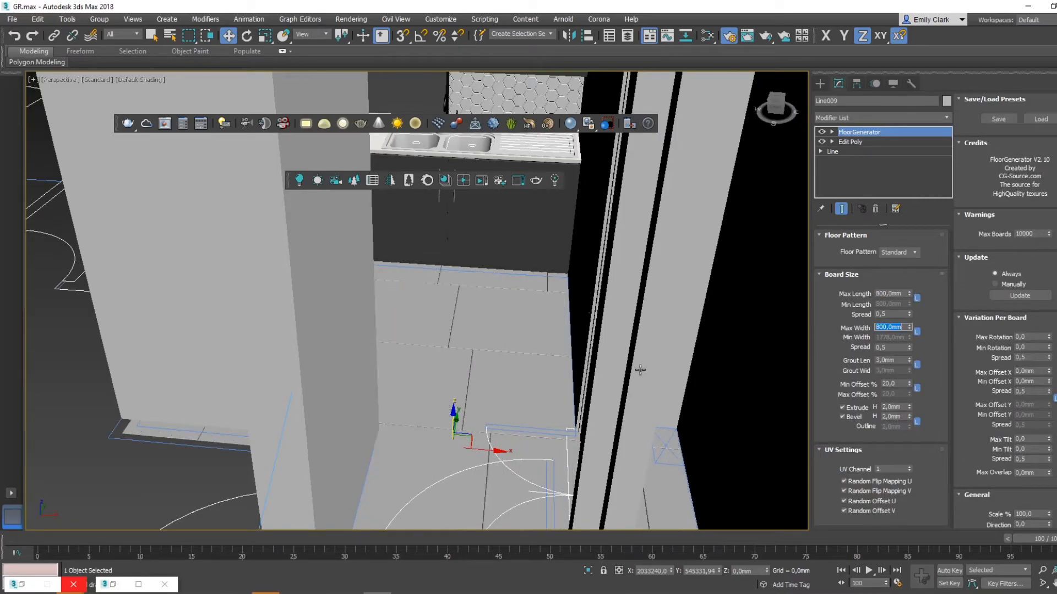
{"action": "middle_click_drag", "start_coordinate": [516, 374], "coordinate": [501, 373]}
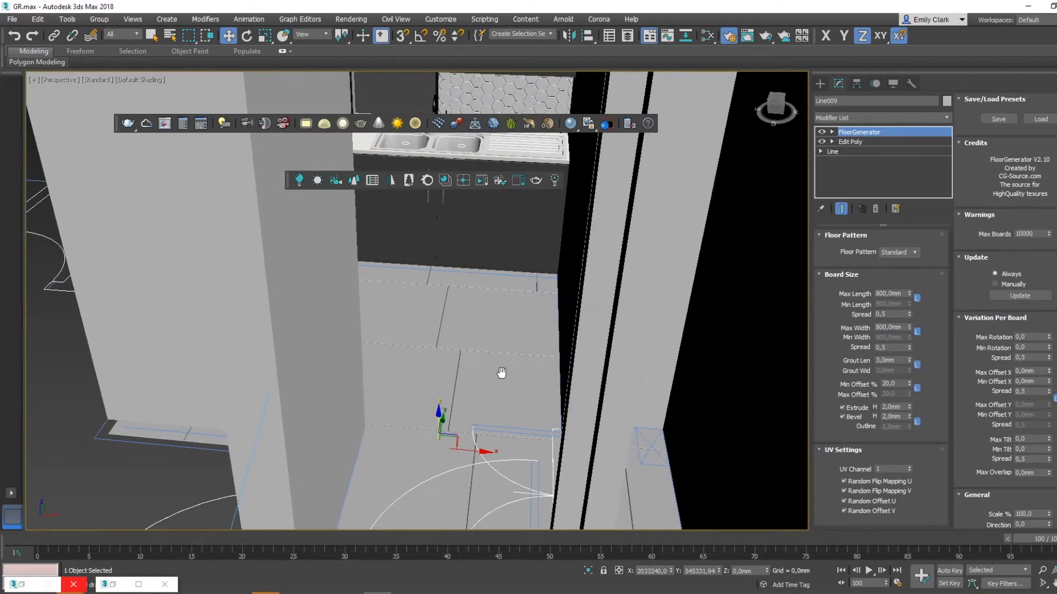
{"action": "right_click", "coordinate": [908, 384]}
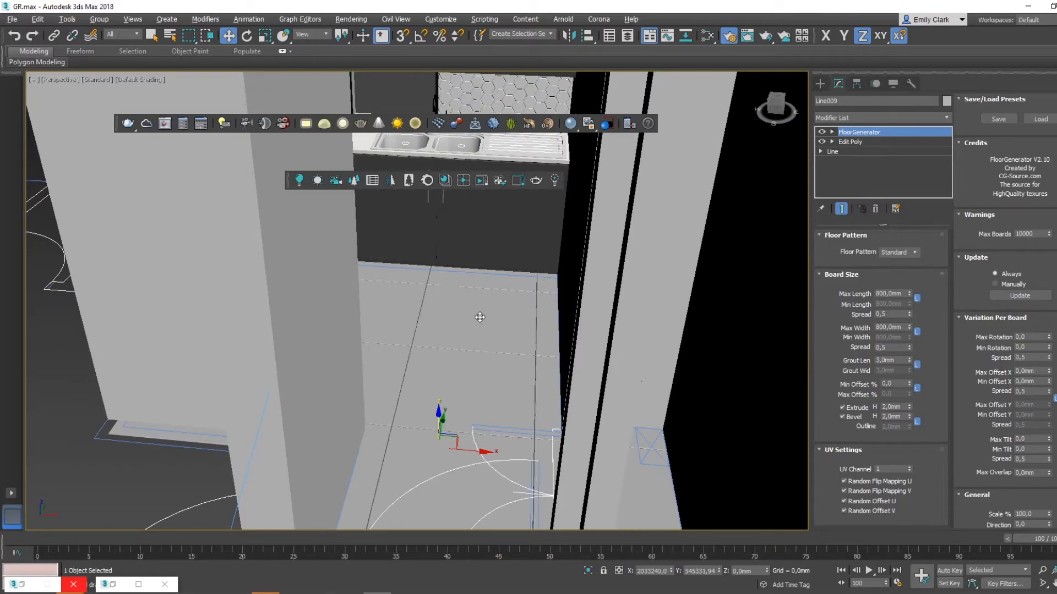
- Turn off the floor tiles' bevel and set their extrude height to 1 mm
{"action": "scroll", "coordinate": [480, 314], "scroll_direction": "up", "scroll_amount": 3}
{"action": "scroll", "coordinate": [478, 314], "scroll_direction": "up", "scroll_amount": 2}
{"action": "middle_click_drag", "start_coordinate": [479, 318], "coordinate": [600, 352], "text": "alt"}
{"action": "left_click", "coordinate": [843, 416]}
{"action": "double_click", "coordinate": [892, 406]}
{"action": "type", "text": "1"}
{"action": "key", "text": "Return"}
- Set the floor tiles' grout length to 2 mm, checking the joints against the 800 x 800 mm tile's product page
{"action": "middle_click_drag", "start_coordinate": [370, 302], "coordinate": [503, 367], "text": "alt"}
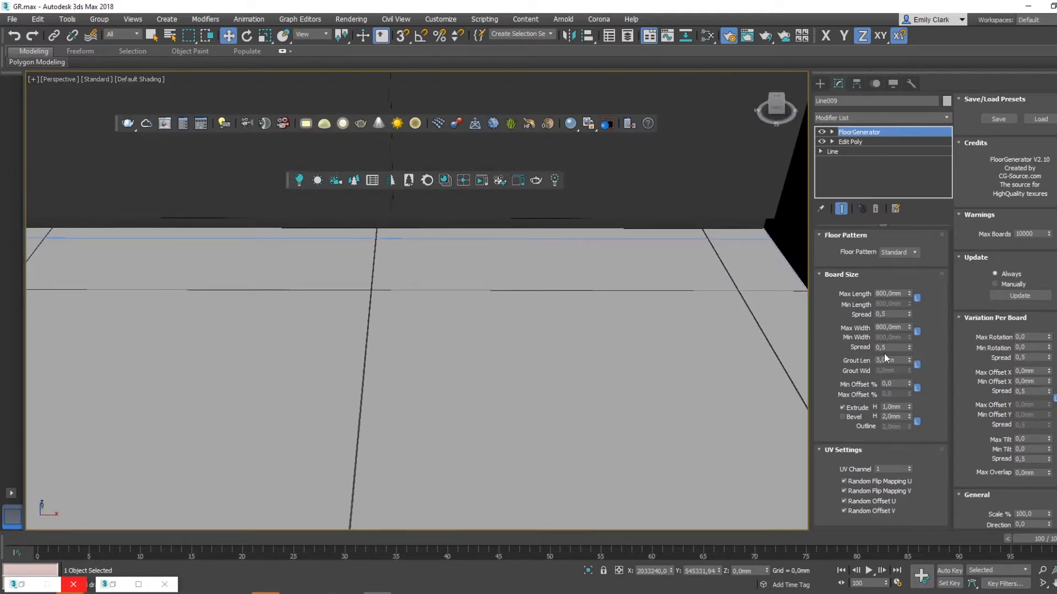
{"action": "key", "text": "Return"}
{"action": "middle_click_drag", "start_coordinate": [589, 294], "coordinate": [666, 329], "text": "alt"}
{"action": "scroll", "coordinate": [532, 300], "scroll_direction": "down", "scroll_amount": 3}
{"action": "scroll", "coordinate": [523, 323], "scroll_direction": "up", "scroll_amount": 1}
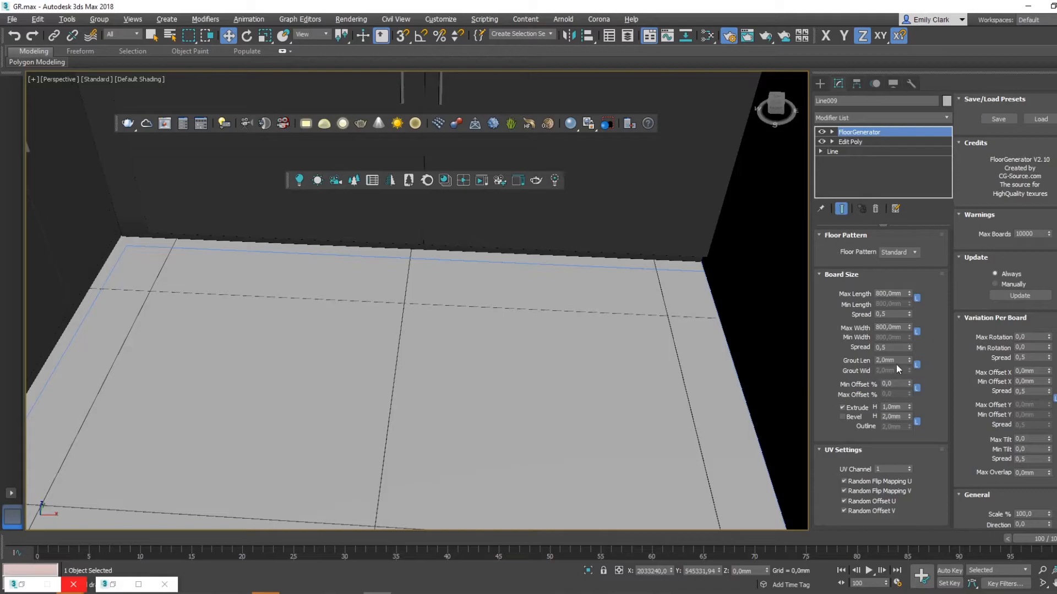
{"action": "key", "text": "Return"}
{"action": "middle_click_drag", "start_coordinate": [566, 300], "coordinate": [397, 484], "text": "alt"}
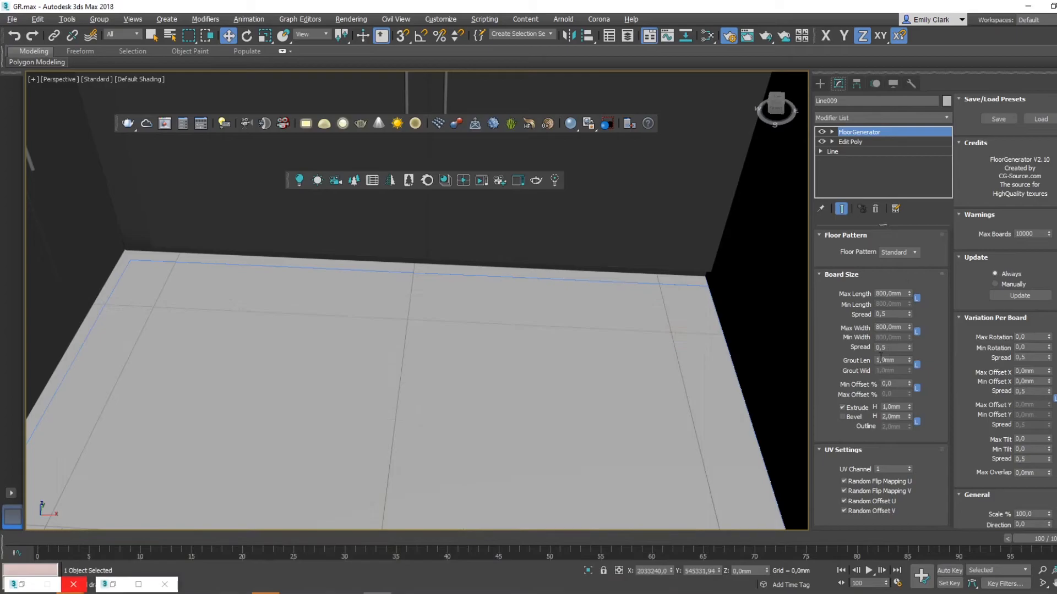
{"action": "double_click", "coordinate": [881, 359]}
{"action": "key", "text": "Return"}
{"action": "middle_click_drag", "start_coordinate": [609, 309], "coordinate": [621, 330]}
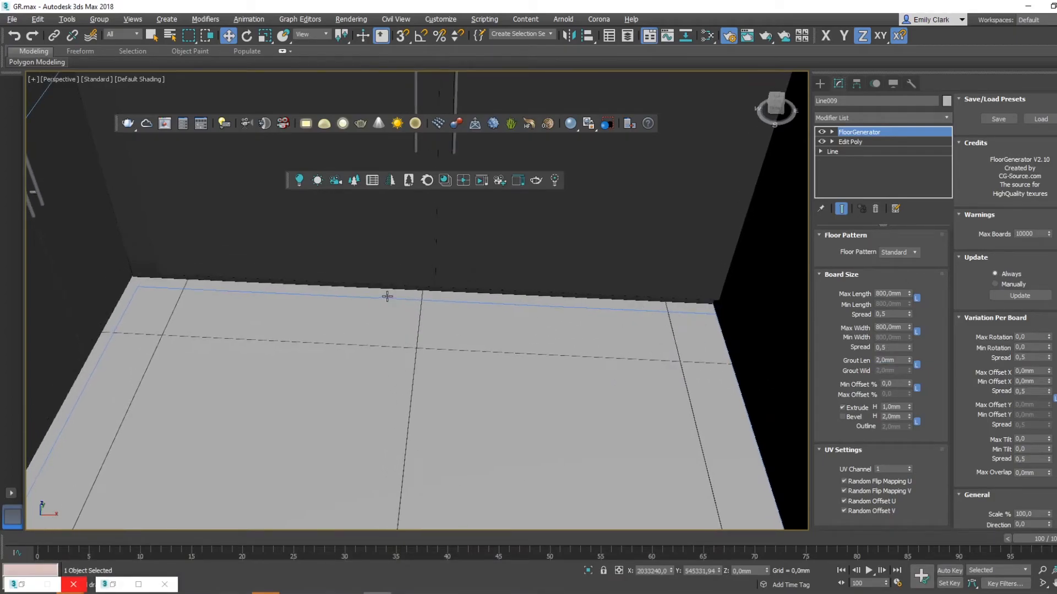
- In the camera view with edges shown, shift the tile layout to Offset X about 706 mm and Offset Y about 1066 mm
{"action": "middle_click_drag", "start_coordinate": [387, 297], "coordinate": [438, 206]}
{"action": "middle_click_drag", "start_coordinate": [466, 300], "coordinate": [446, 301], "text": "alt"}
{"action": "key", "text": "c"}
{"action": "key", "text": "F4"}
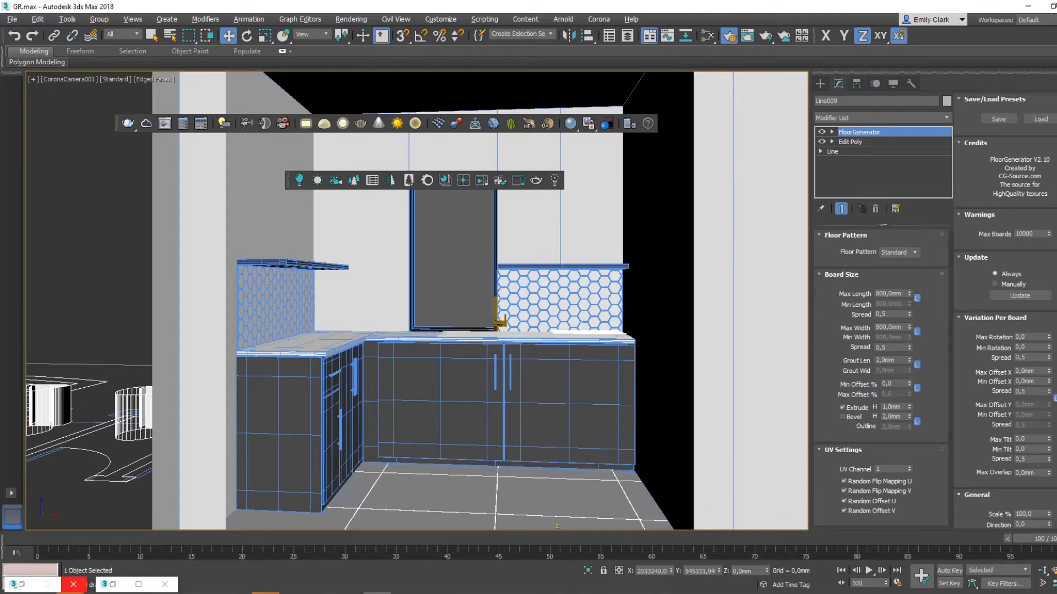
{"action": "scroll", "coordinate": [1004, 310], "scroll_direction": "down", "scroll_amount": 2}
{"action": "left_click_drag", "start_coordinate": [1048, 493], "coordinate": [1032, 276]}
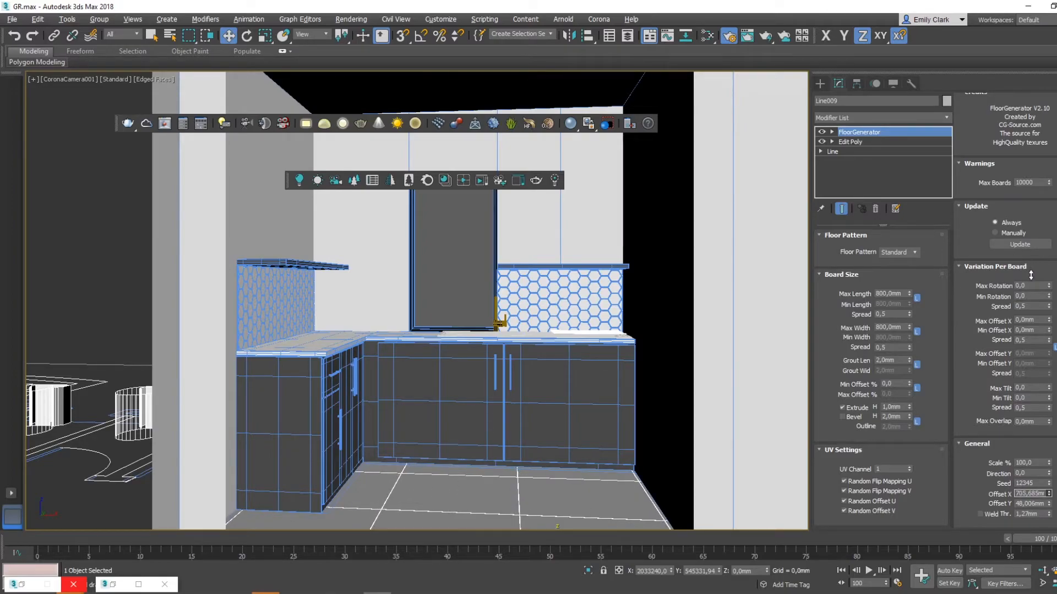
{"action": "left_click_drag", "start_coordinate": [1030, 275], "coordinate": [1028, 274]}
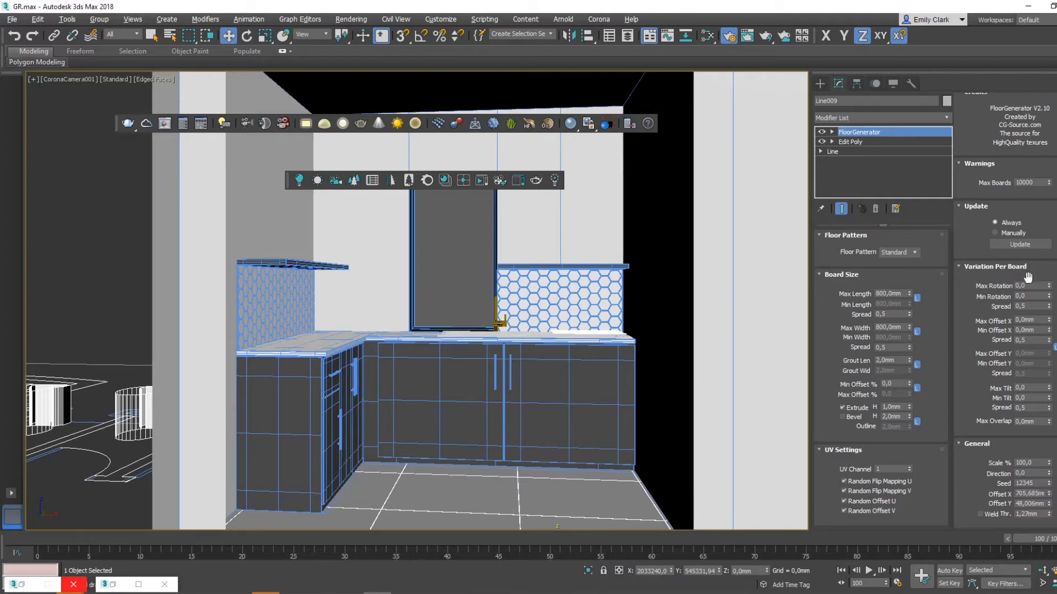
{"action": "left_click_drag", "start_coordinate": [1049, 505], "coordinate": [976, 463]}
- Examine the tile layout against the kitchen walls and cabinets in the perspective, top and front views
{"action": "key", "text": "p"}
{"action": "scroll", "coordinate": [416, 375], "scroll_direction": "down", "scroll_amount": 4}
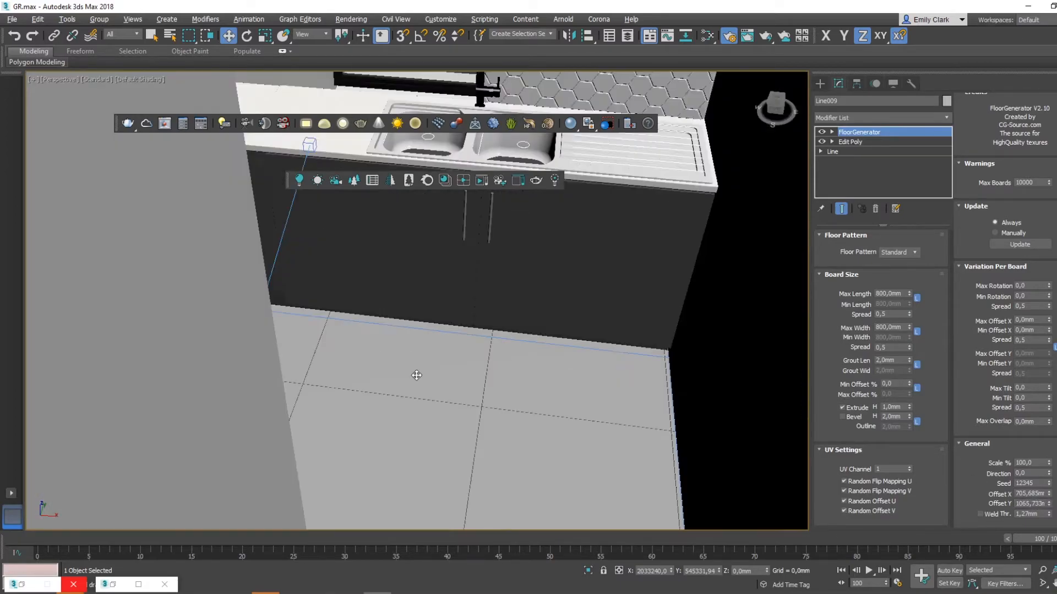
{"action": "key", "text": "t"}
{"action": "scroll", "coordinate": [484, 380], "scroll_direction": "up", "scroll_amount": 5}
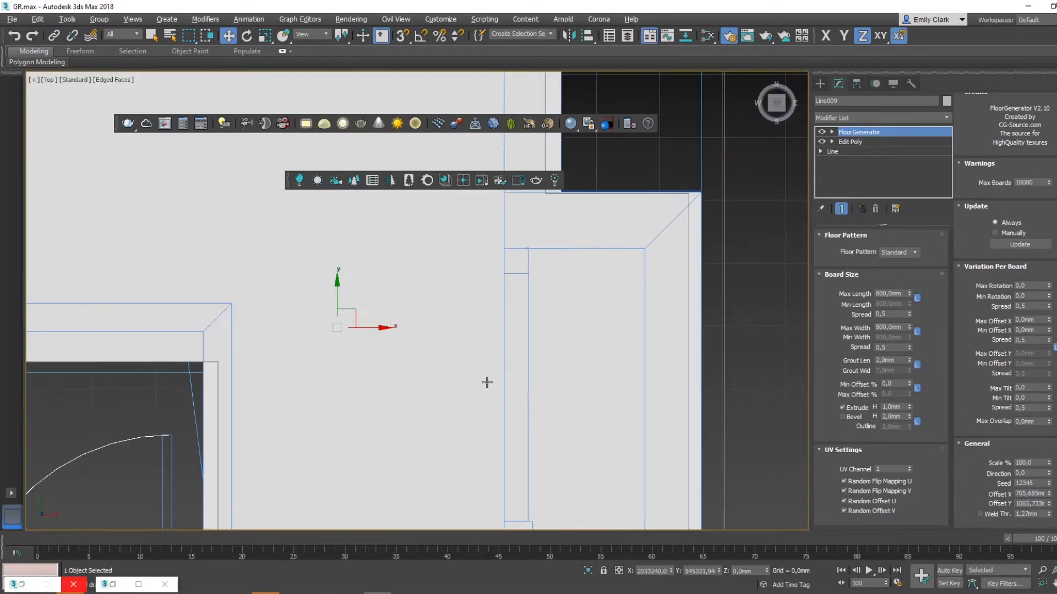
{"action": "scroll", "coordinate": [459, 354], "scroll_direction": "down", "scroll_amount": 5}
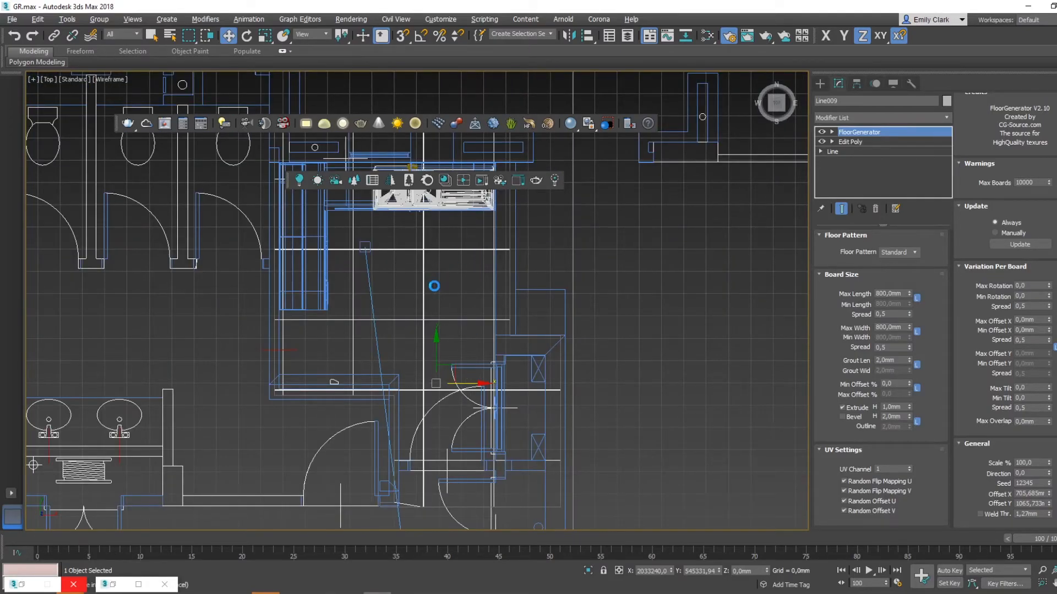
{"action": "key", "text": "f"}
{"action": "middle_click_drag", "start_coordinate": [506, 294], "coordinate": [562, 336]}
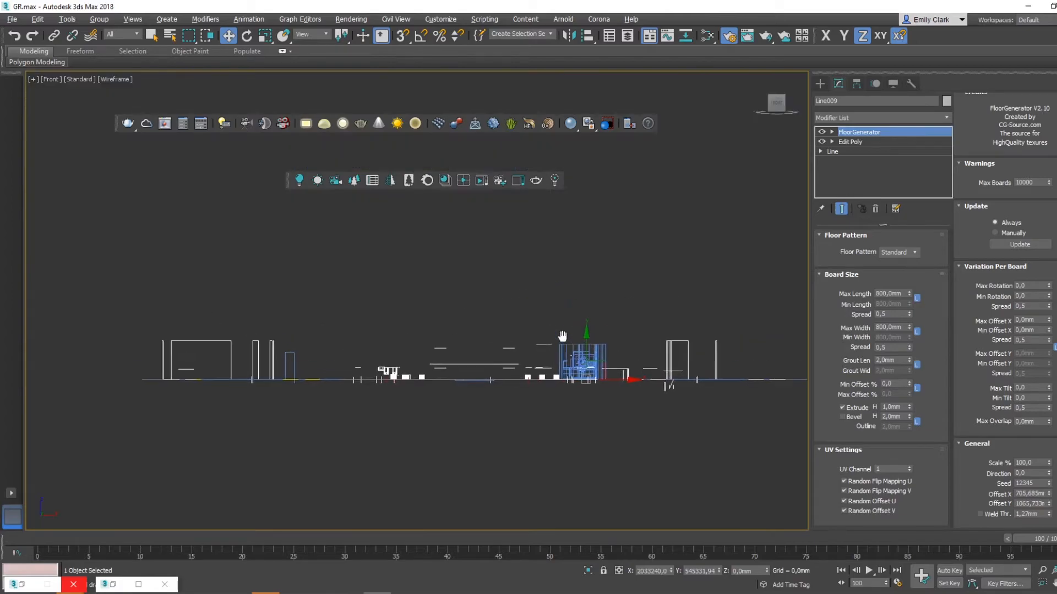
{"action": "key", "text": "t"}
{"action": "scroll", "coordinate": [562, 336], "scroll_direction": "up", "scroll_amount": 1}
{"action": "key", "text": "z"}
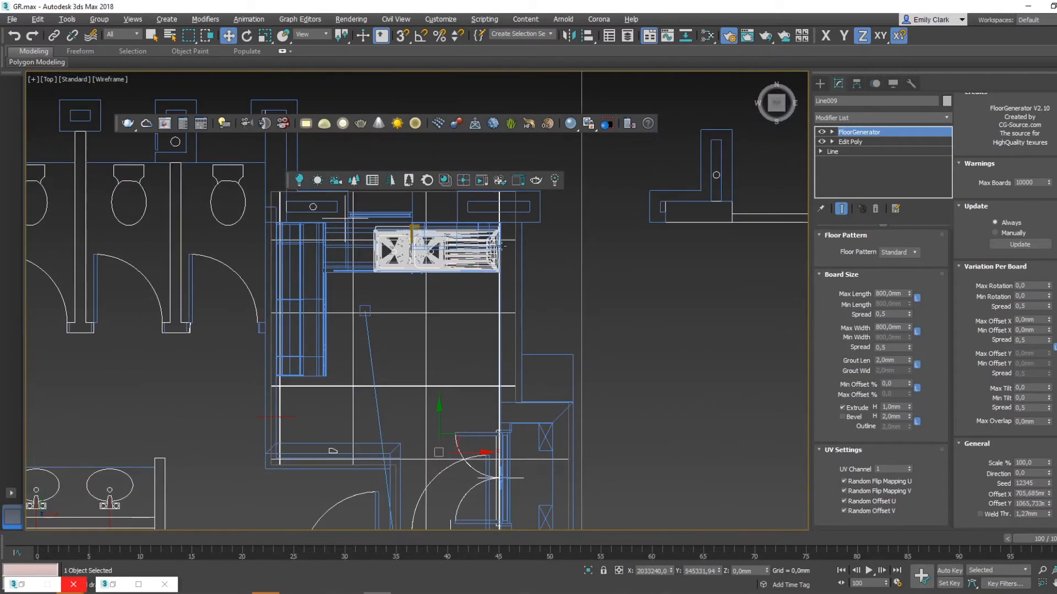
- Back in the camera view, set the floor tiles' Offset Y to about 1407 mm
{"action": "key", "text": "c"}
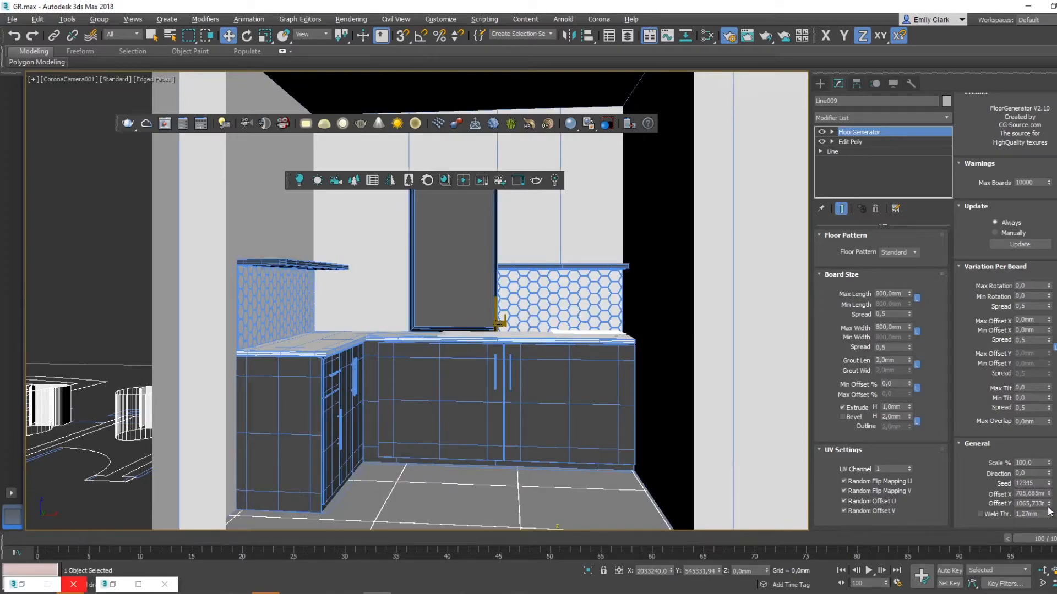
{"action": "left_click_drag", "start_coordinate": [1049, 507], "coordinate": [1050, 484]}
{"action": "key", "text": "F4"}
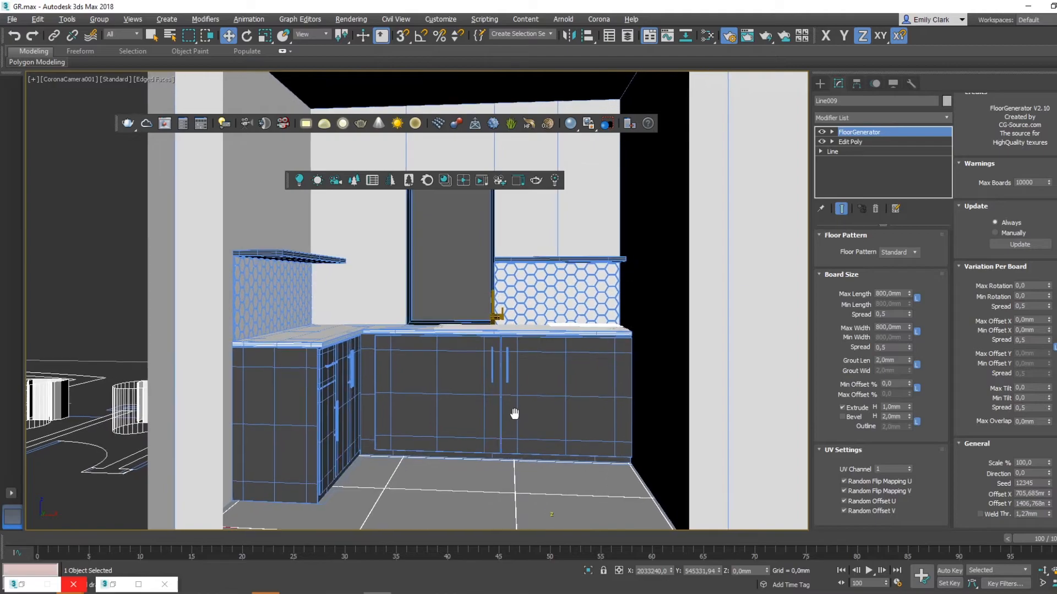
{"action": "key", "text": "F4"}
{"action": "left_click", "coordinate": [820, 83]}
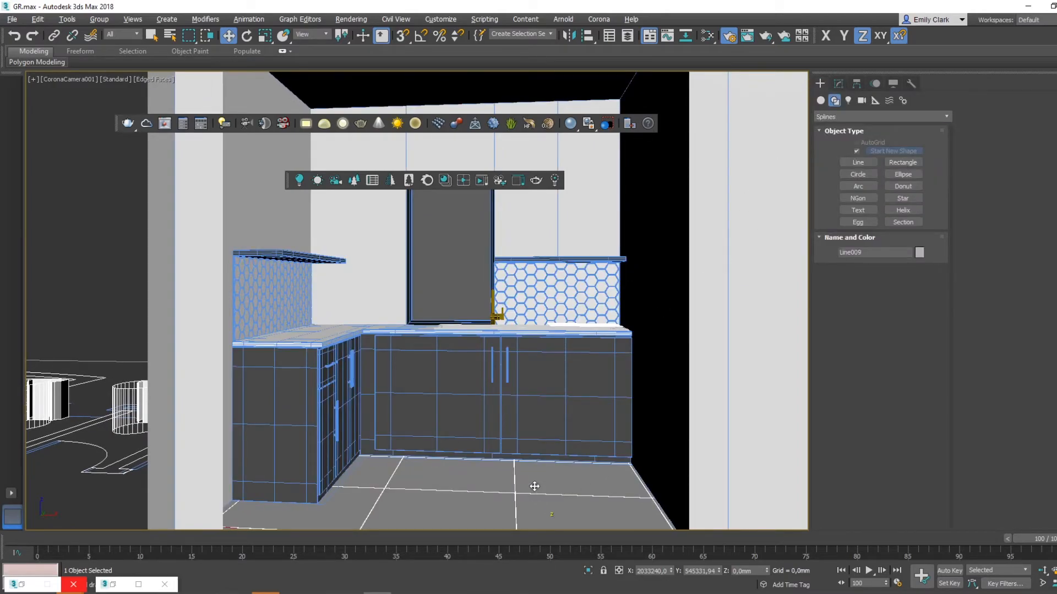
- With the material editor open, locate the grey Infinity porcelain tile image in the Desktop's GR folder and preview it
{"action": "key", "text": "m"}
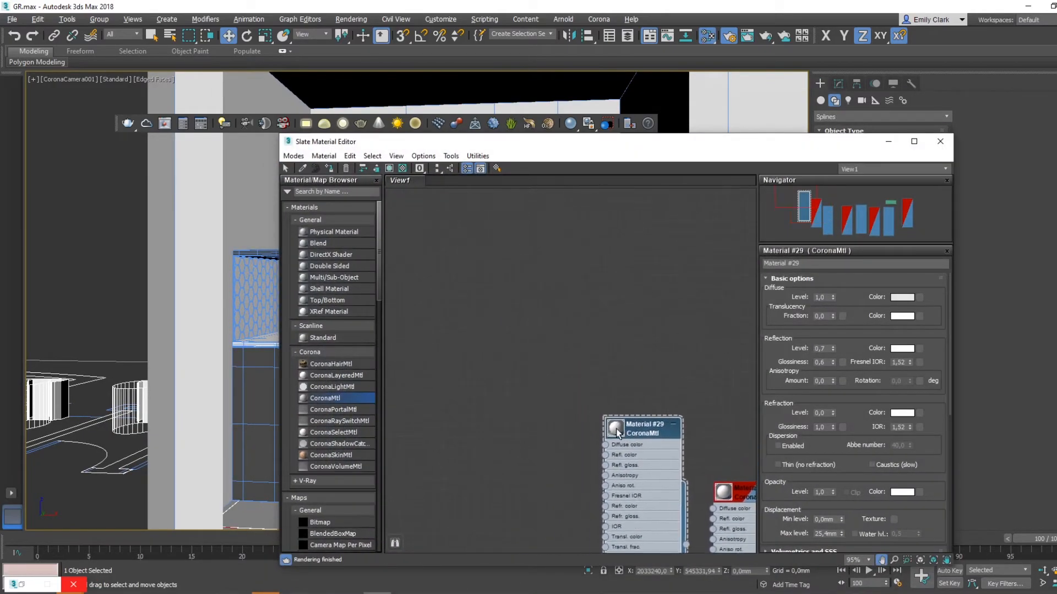
{"action": "left_click", "coordinate": [153, 593]}
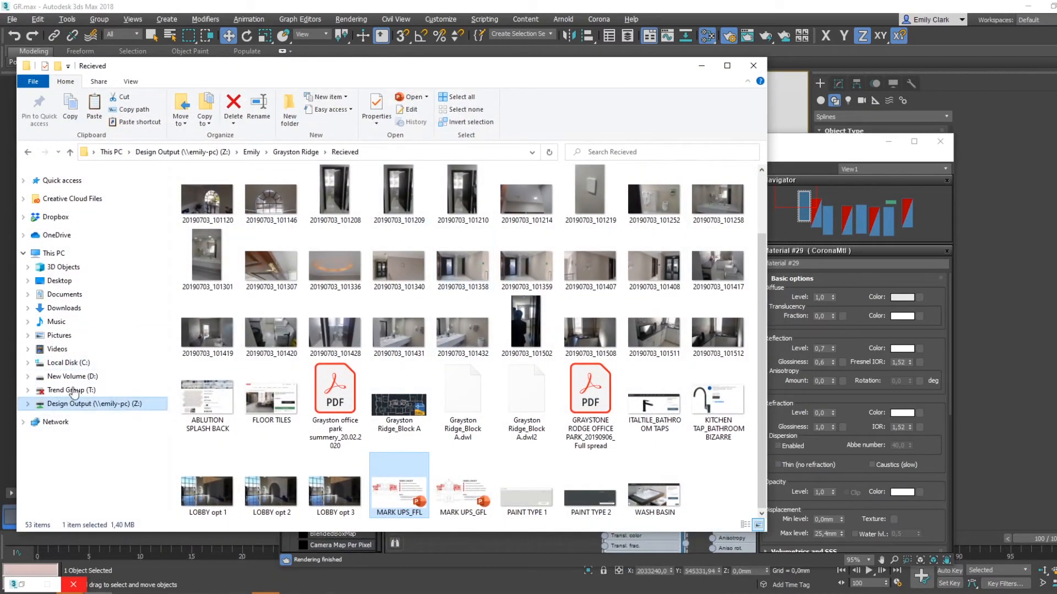
{"action": "left_click", "coordinate": [60, 282]}
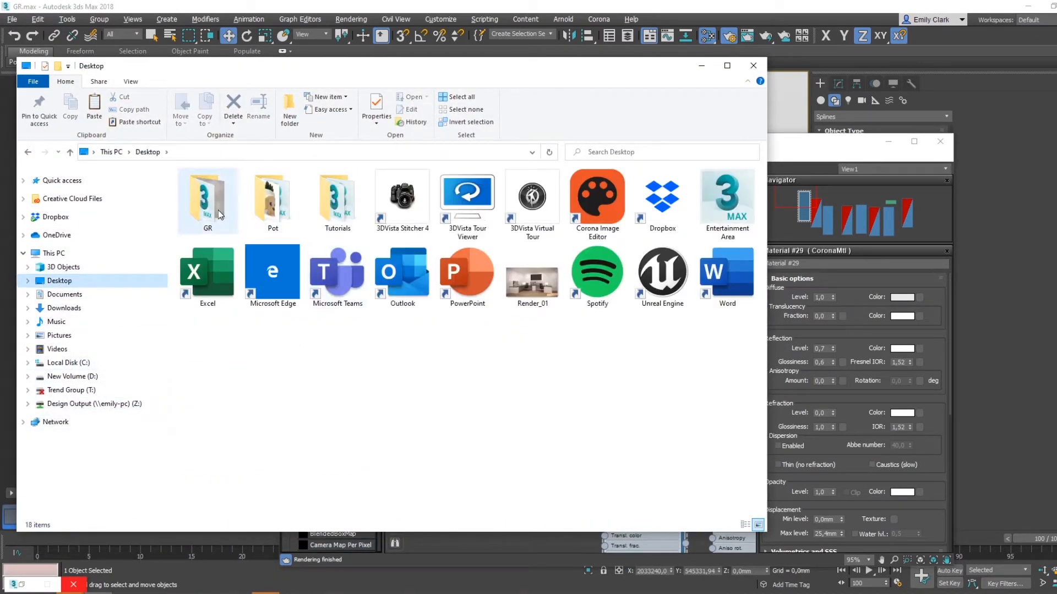
{"action": "double_click", "coordinate": [218, 209]}
{"action": "left_click_drag", "start_coordinate": [531, 71], "coordinate": [502, 28]}
{"action": "left_click", "coordinate": [401, 186]}
{"action": "double_click", "coordinate": [371, 180]}
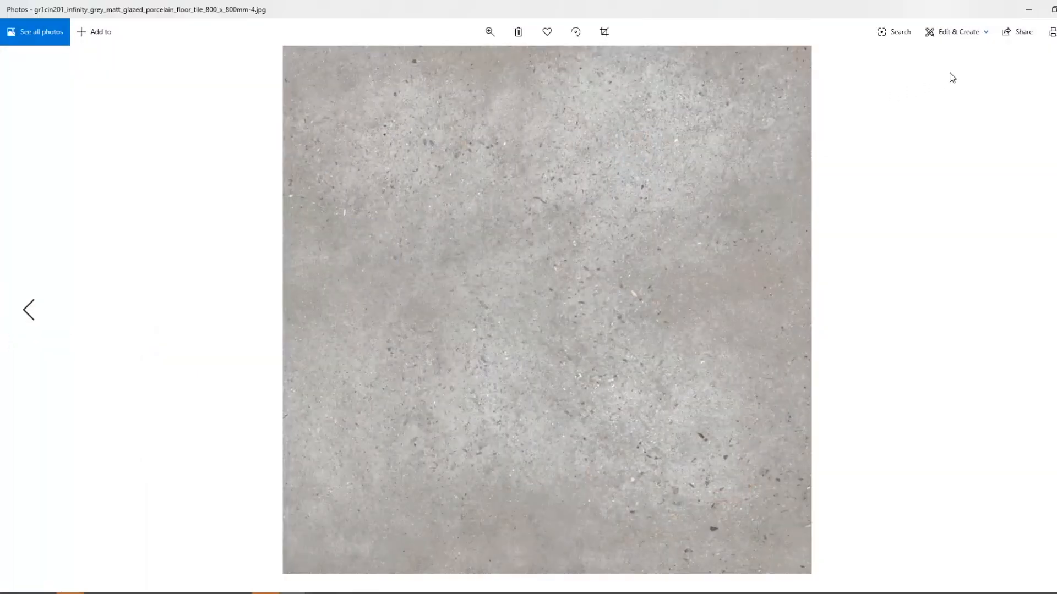
{"action": "left_click", "coordinate": [1056, 9]}
- Connect the tile image to the diffuse color of a new CoronaMtl and show it on the floor in the viewport
{"action": "left_click_drag", "start_coordinate": [379, 179], "coordinate": [469, 312]}
{"action": "mouse_move", "coordinate": [585, 322]}
{"action": "left_mouse_down"}
{"action": "mouse_move", "coordinate": [567, 305]}
{"action": "mouse_move", "coordinate": [524, 344]}
{"action": "mouse_move", "coordinate": [565, 318]}
{"action": "left_mouse_up"}
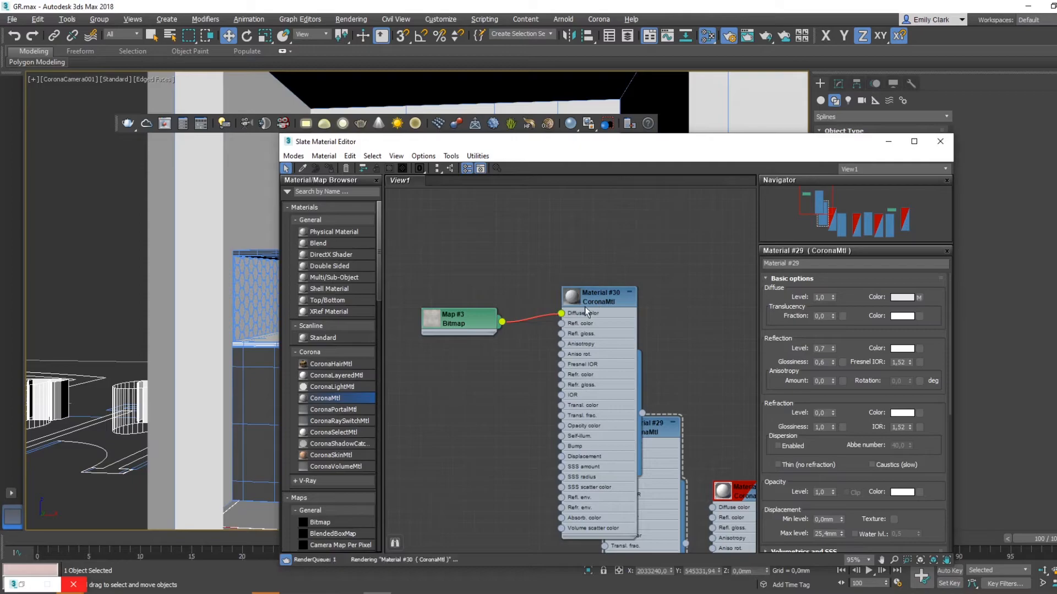
{"action": "double_click", "coordinate": [589, 301]}
{"action": "left_click_drag", "start_coordinate": [596, 152], "coordinate": [783, 126]}
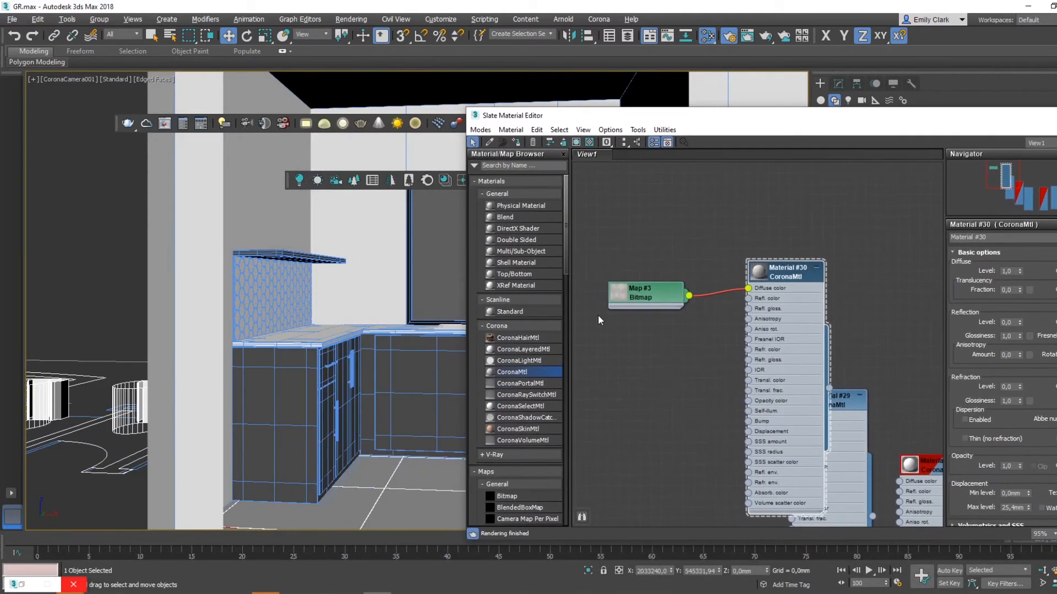
{"action": "left_click", "coordinate": [576, 142]}
- Set the tile material's reflection level and glossiness to 0.8 and open its enlarged preview
{"action": "left_click_drag", "start_coordinate": [996, 136], "coordinate": [851, 84]}
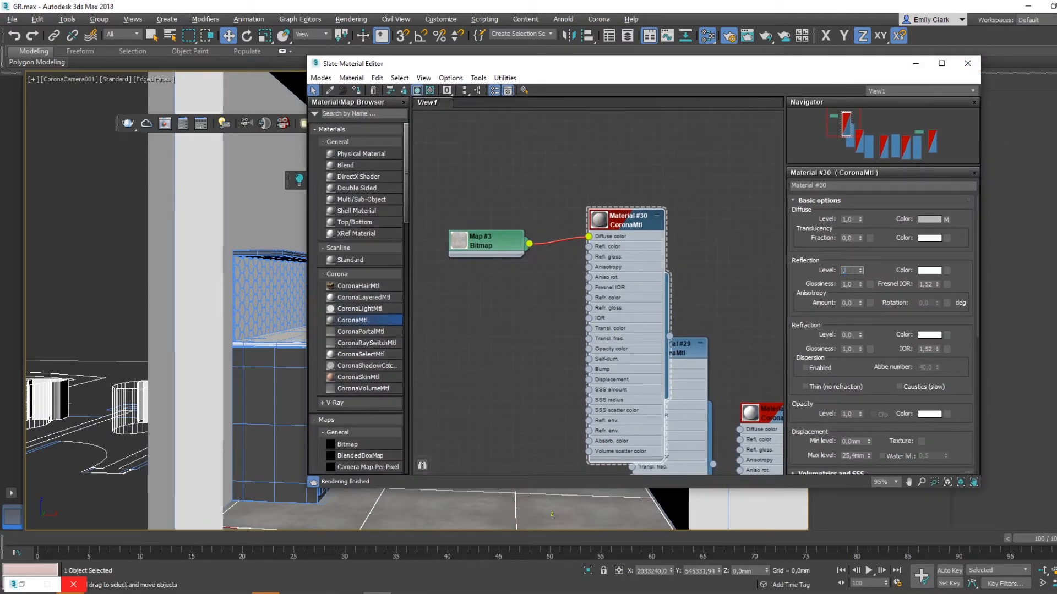
{"action": "key", "text": "Return"}
{"action": "type", "text": ",8"}
{"action": "key", "text": "Return"}
{"action": "middle_click_drag", "start_coordinate": [627, 220], "coordinate": [560, 177]}
{"action": "right_click", "coordinate": [614, 212]}
{"action": "left_click", "coordinate": [632, 261]}
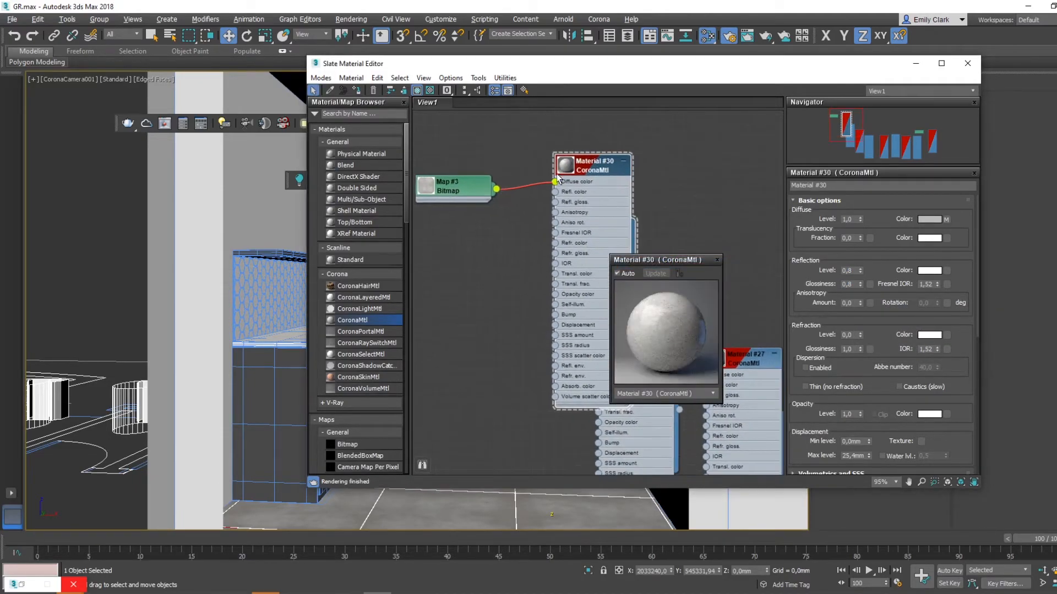
- Copy the tile bitmap, connect the copy to the tile material's reflection glossiness, and expand the copy's Output settings
{"action": "left_click_drag", "start_coordinate": [489, 198], "coordinate": [489, 252], "text": "shift"}
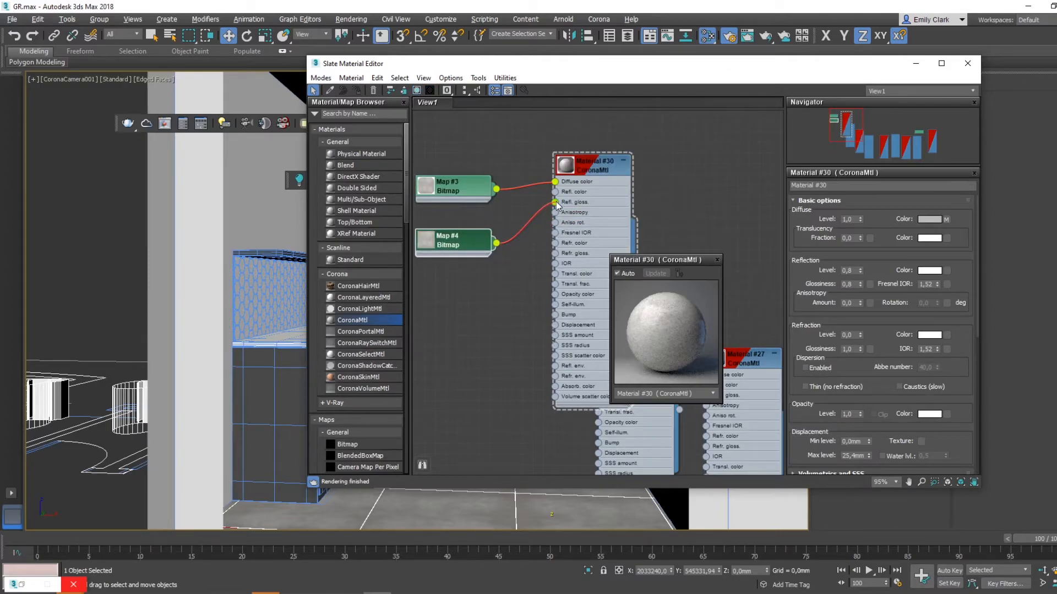
{"action": "scroll", "coordinate": [881, 396], "scroll_direction": "down", "scroll_amount": 3}
{"action": "scroll", "coordinate": [882, 338], "scroll_direction": "down", "scroll_amount": 2}
{"action": "left_click", "coordinate": [894, 338]}
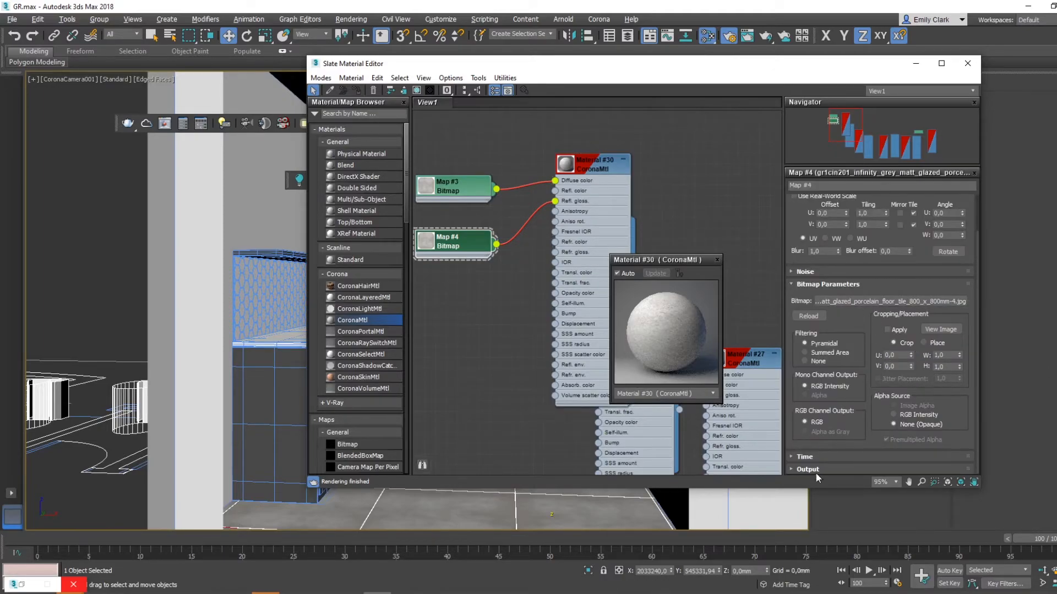
{"action": "left_click", "coordinate": [808, 469]}
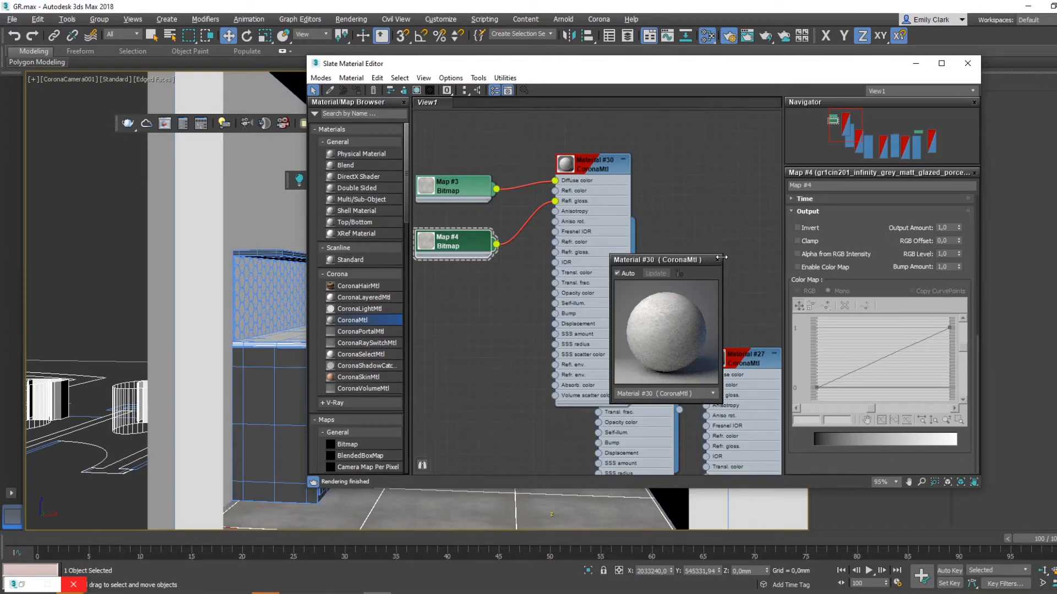
- Enlarge the tile material's preview and place it beside the bitmap nodes
{"action": "left_click_drag", "start_coordinate": [724, 253], "coordinate": [363, 109]}
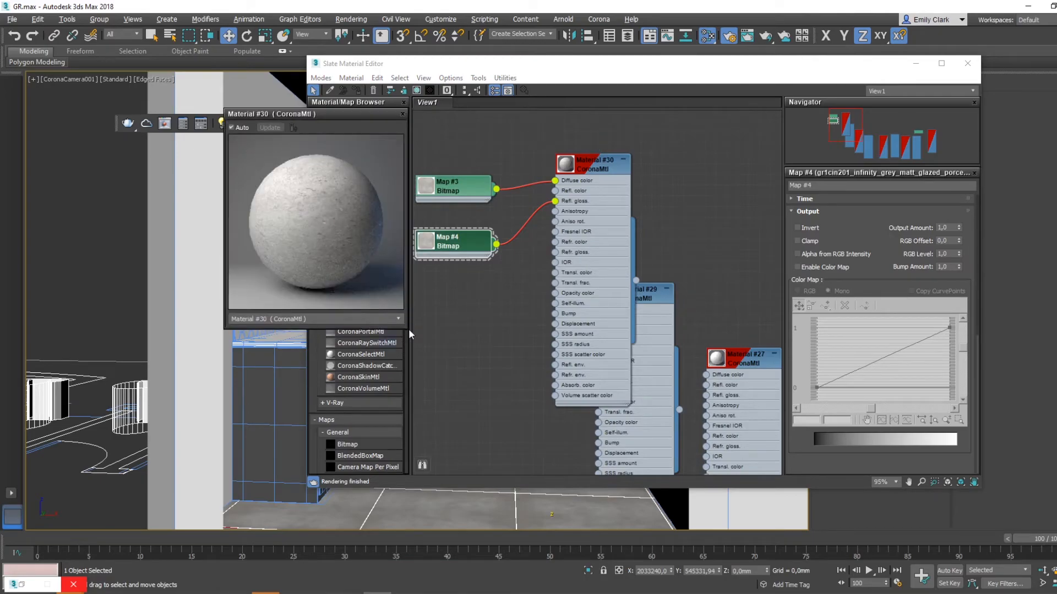
{"action": "left_click_drag", "start_coordinate": [407, 329], "coordinate": [512, 434]}
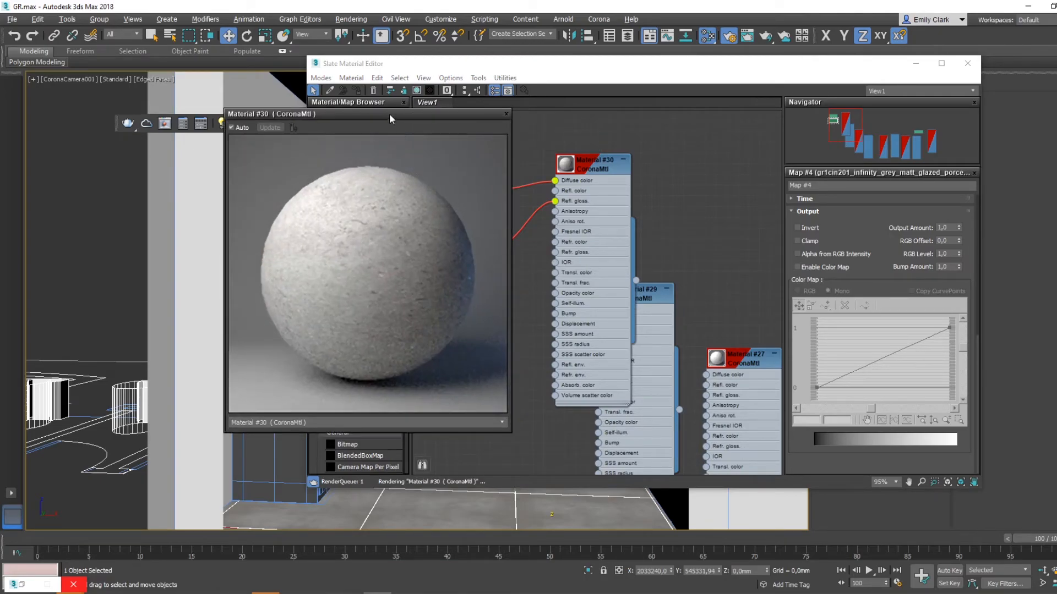
{"action": "left_click_drag", "start_coordinate": [389, 111], "coordinate": [267, 72]}
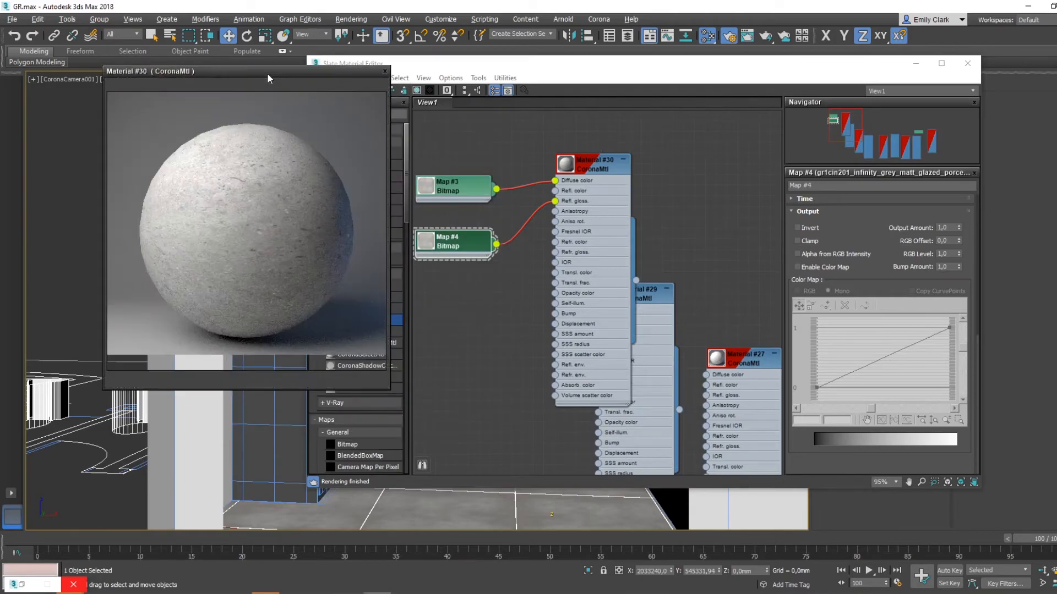
- Set the glossiness bitmap's RGB Offset to -0.5 and RGB Level to 2.0, and close the enlarged preview
{"action": "left_click", "coordinate": [452, 237]}
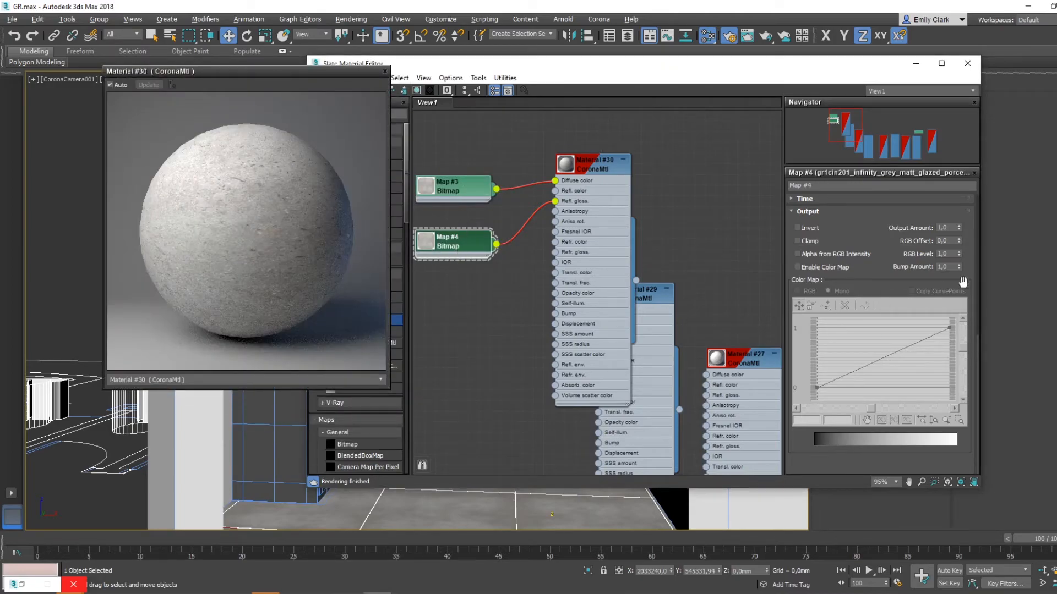
{"action": "key", "text": "Tab"}
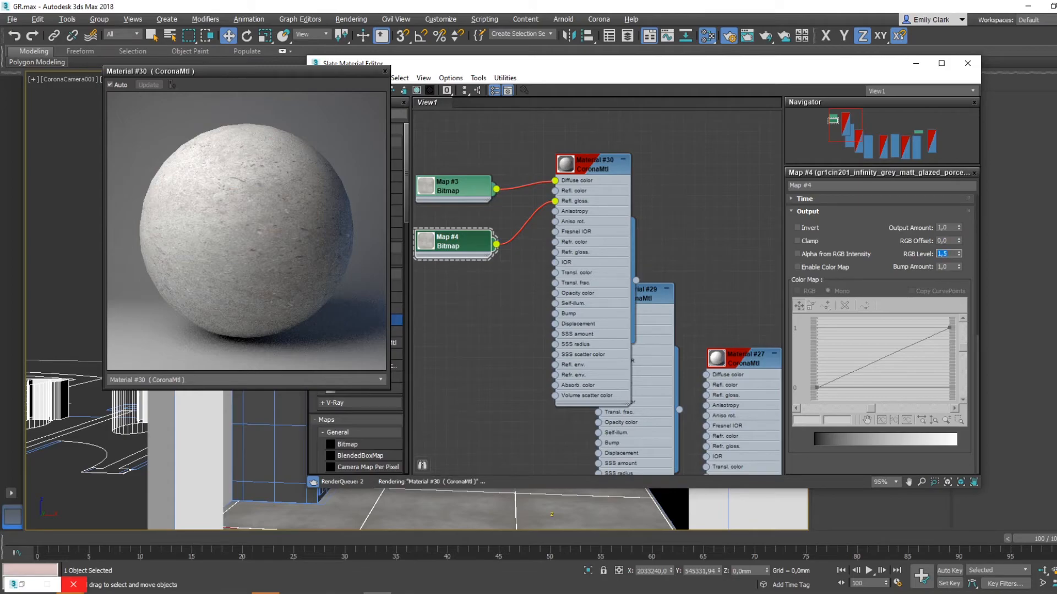
{"action": "left_click", "coordinate": [952, 241]}
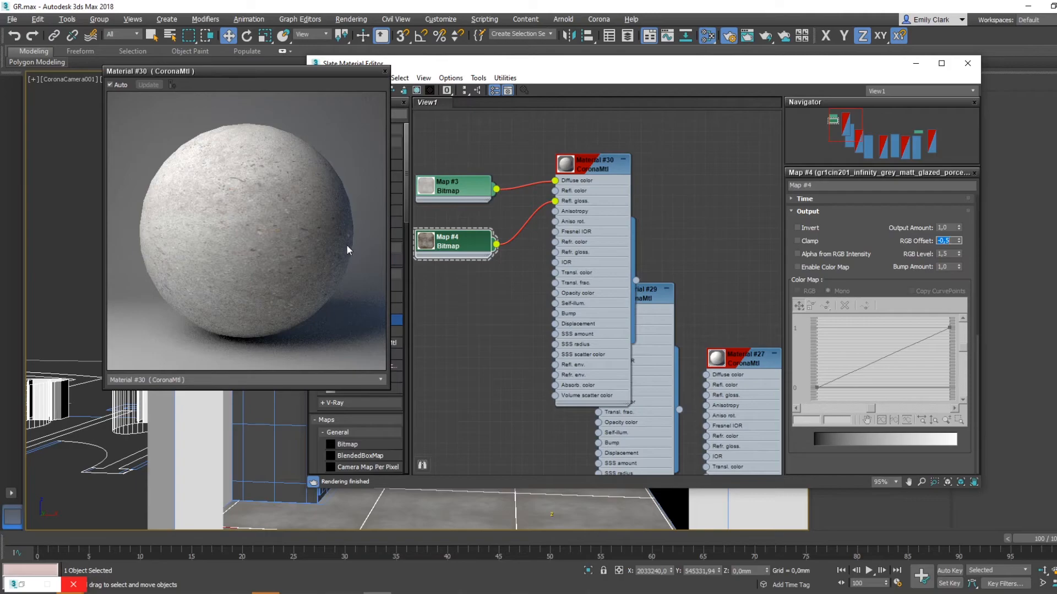
{"action": "left_click", "coordinate": [948, 254]}
{"action": "key", "text": "Return"}
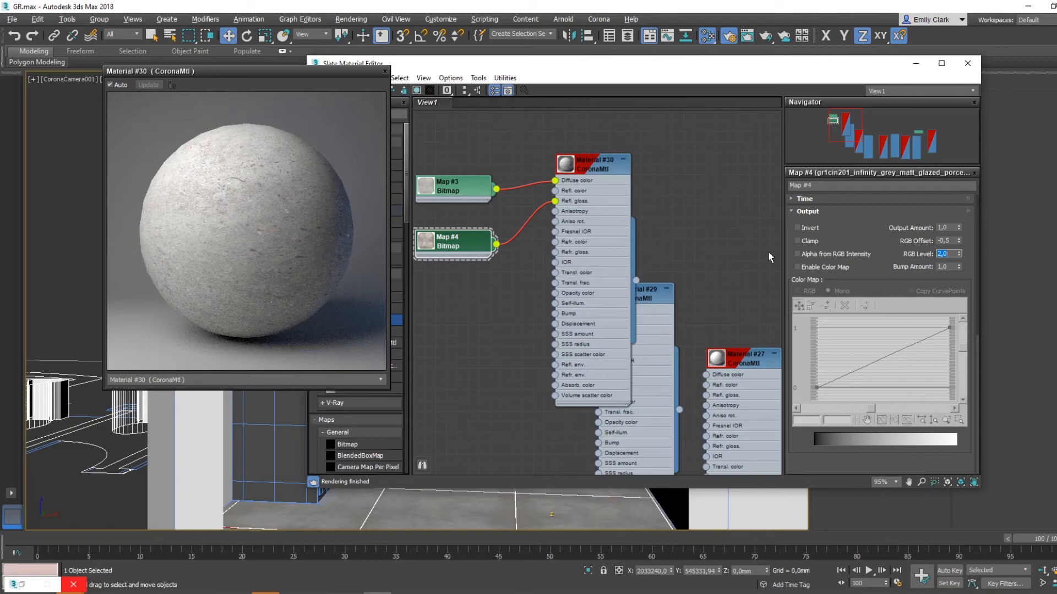
{"action": "left_click", "coordinate": [385, 71]}
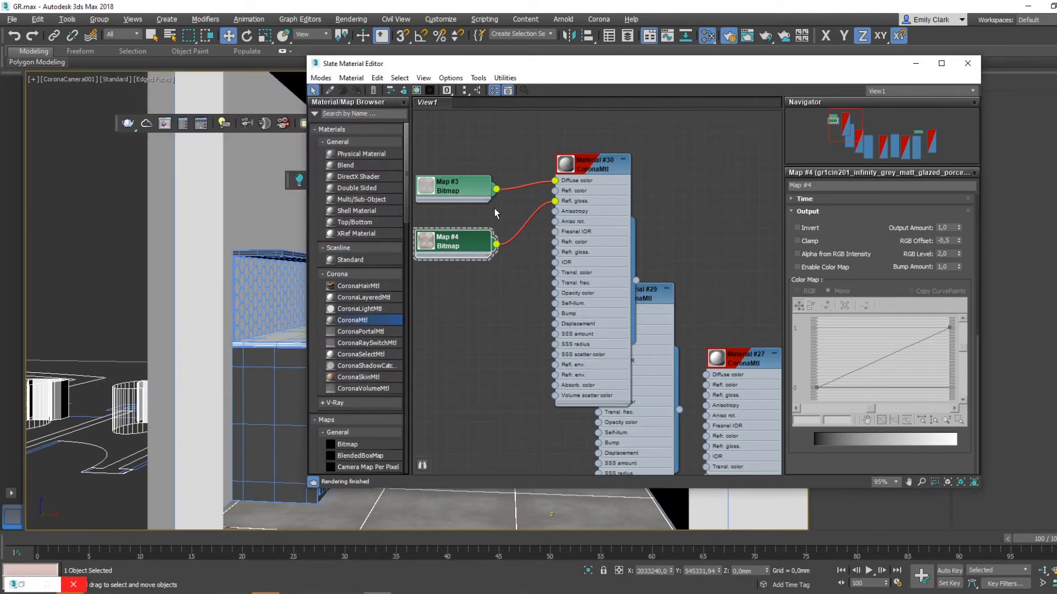
- Connect another copy of the tile bitmap to the material's Bump slot, minimize the material editor and hide the viewport's edge display
{"action": "left_click_drag", "start_coordinate": [461, 193], "coordinate": [554, 315], "text": "shift"}
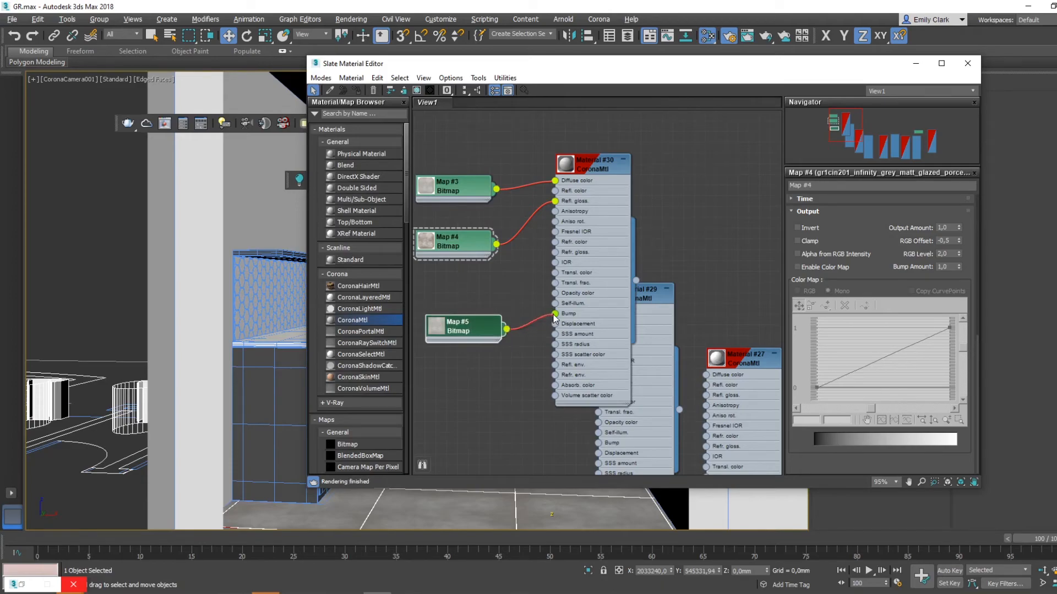
{"action": "left_click", "coordinate": [916, 63]}
{"action": "key", "text": "F4"}
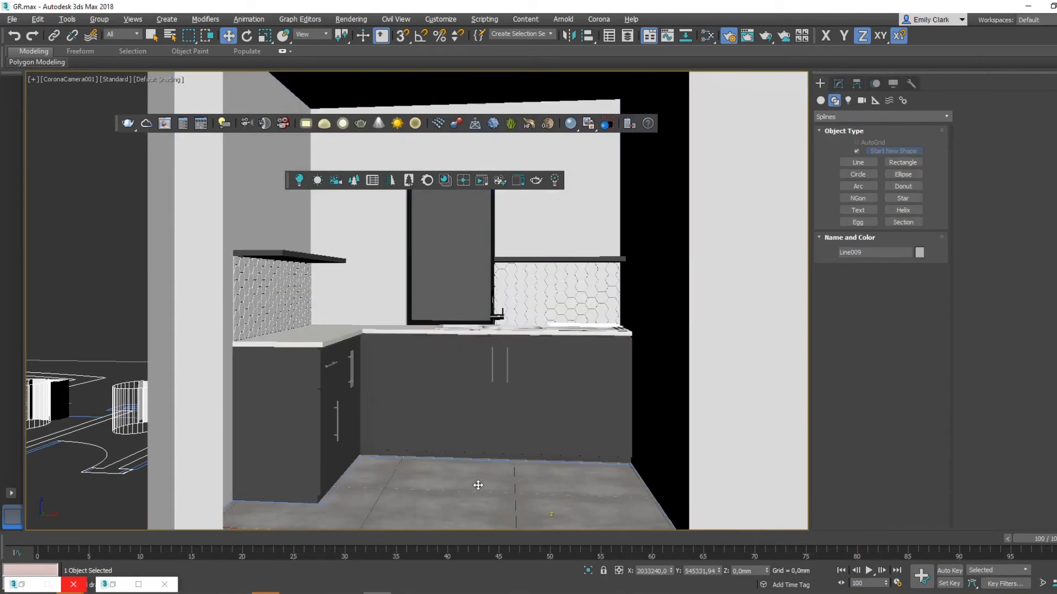
- In a close perspective view of the floor, add an Unwrap UVW modifier above FloorGenerator and enter polygon selection
{"action": "key", "text": "p"}
{"action": "key", "text": "z"}
{"action": "middle_click_drag", "start_coordinate": [491, 315], "coordinate": [469, 374], "text": "alt"}
{"action": "scroll", "coordinate": [450, 308], "scroll_direction": "up", "scroll_amount": 4}
{"action": "middle_click_drag", "start_coordinate": [450, 301], "coordinate": [521, 374]}
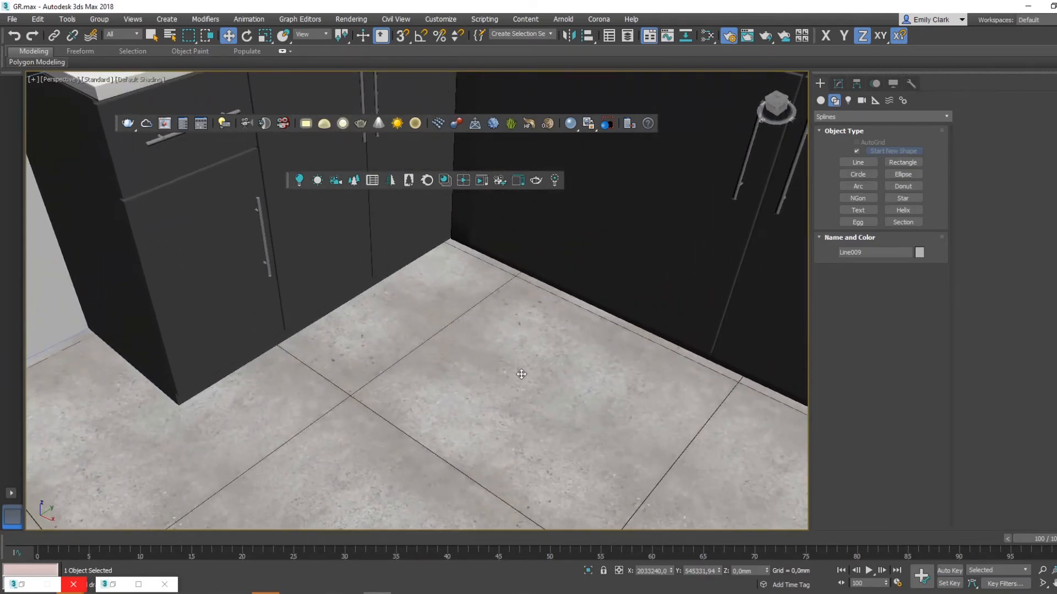
{"action": "left_click", "coordinate": [838, 84]}
{"action": "middle_click_drag", "start_coordinate": [672, 318], "coordinate": [664, 319]}
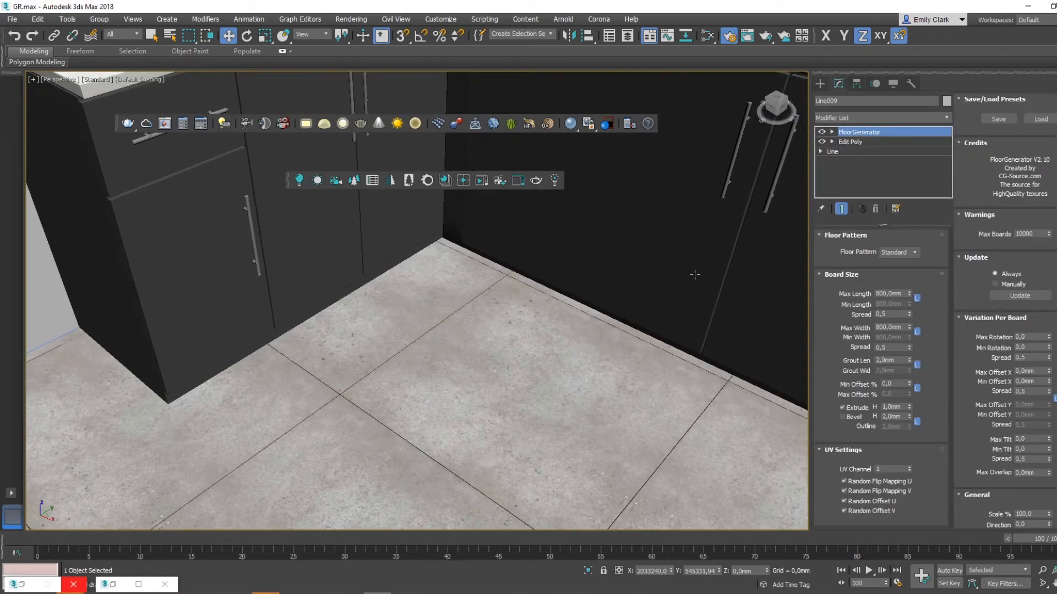
{"action": "middle_click_drag", "start_coordinate": [691, 273], "coordinate": [667, 314]}
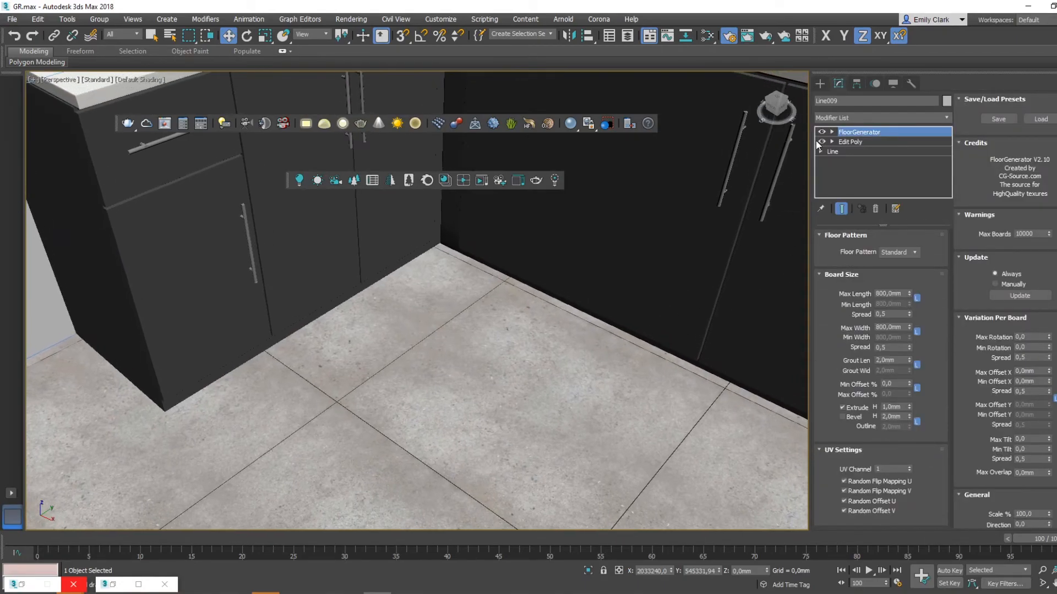
{"action": "left_click", "coordinate": [837, 117]}
{"action": "key", "text": "u"}
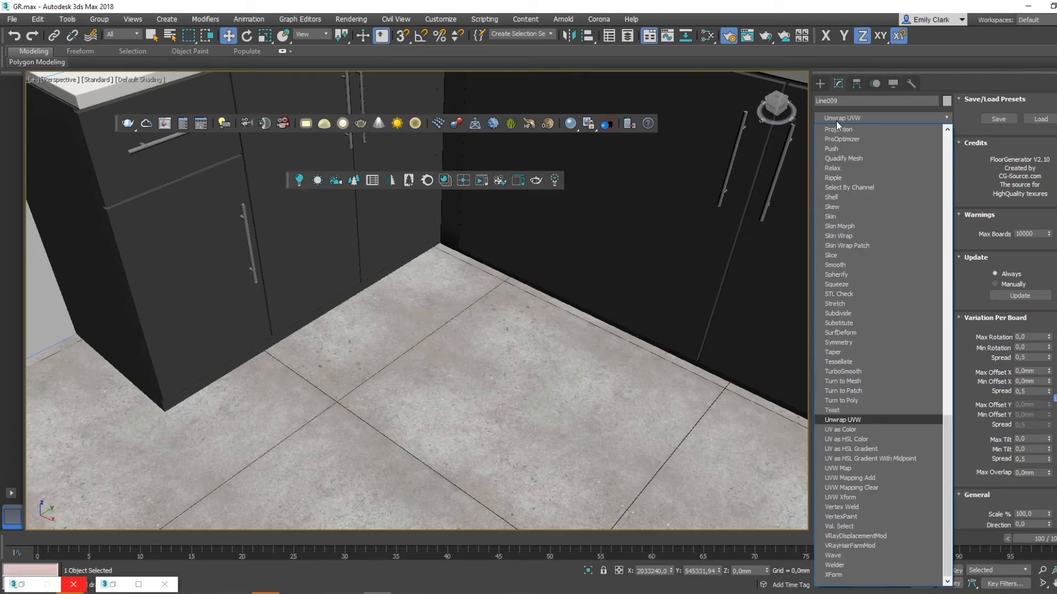
{"action": "key", "text": "Return"}
{"action": "left_click", "coordinate": [881, 253]}
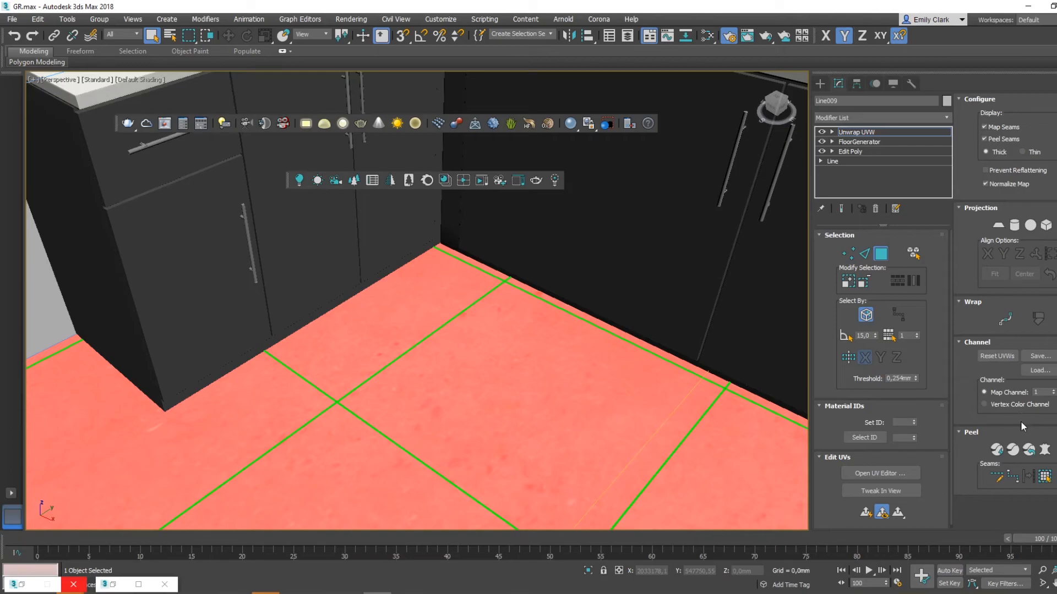
- Open the UV editor for the floor and frame its UV layout
{"action": "left_click", "coordinate": [879, 473]}
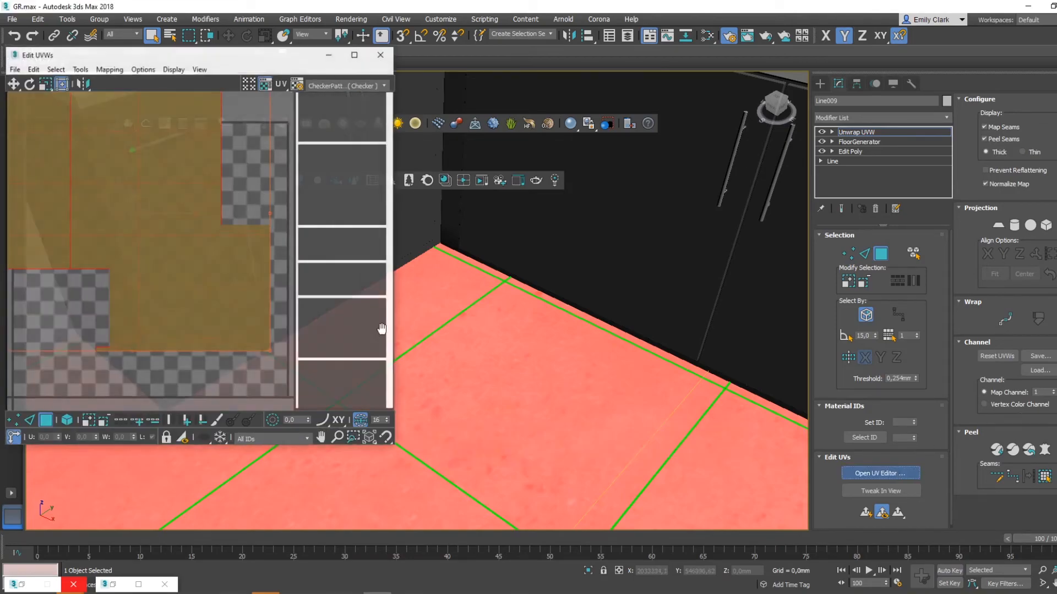
{"action": "left_click_drag", "start_coordinate": [183, 55], "coordinate": [451, 60]}
{"action": "scroll", "coordinate": [454, 313], "scroll_direction": "down", "scroll_amount": 3}
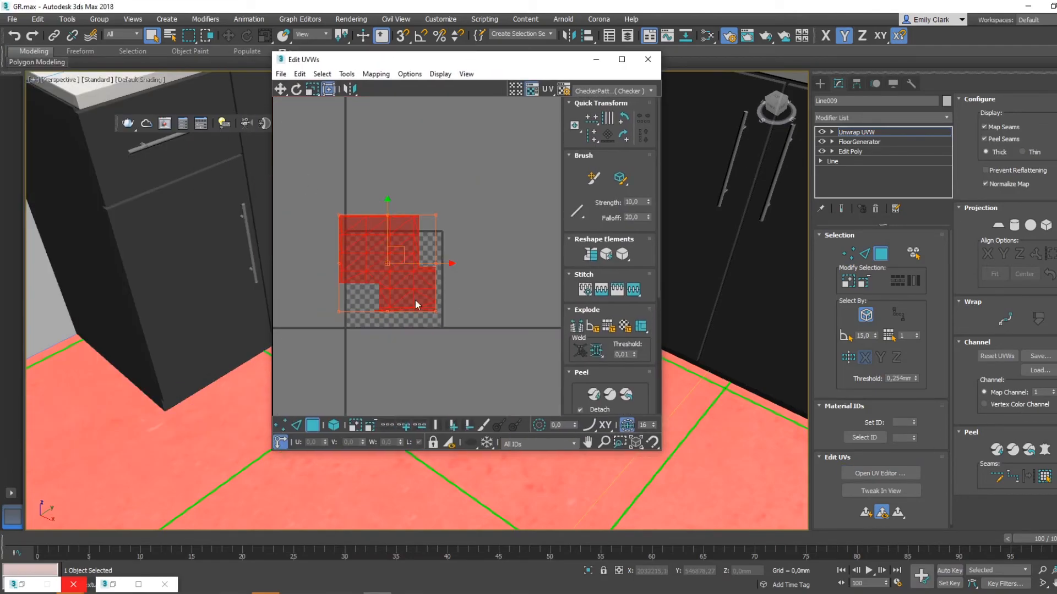
{"action": "middle_click_drag", "start_coordinate": [413, 214], "coordinate": [440, 250]}
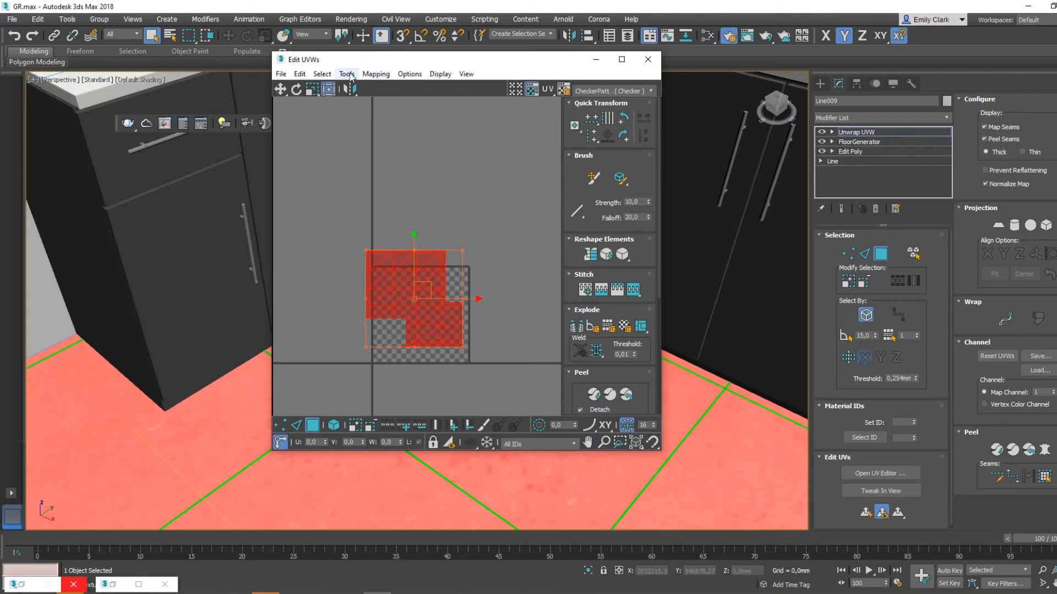
{"action": "scroll", "coordinate": [415, 296], "scroll_direction": "up", "scroll_amount": 3}
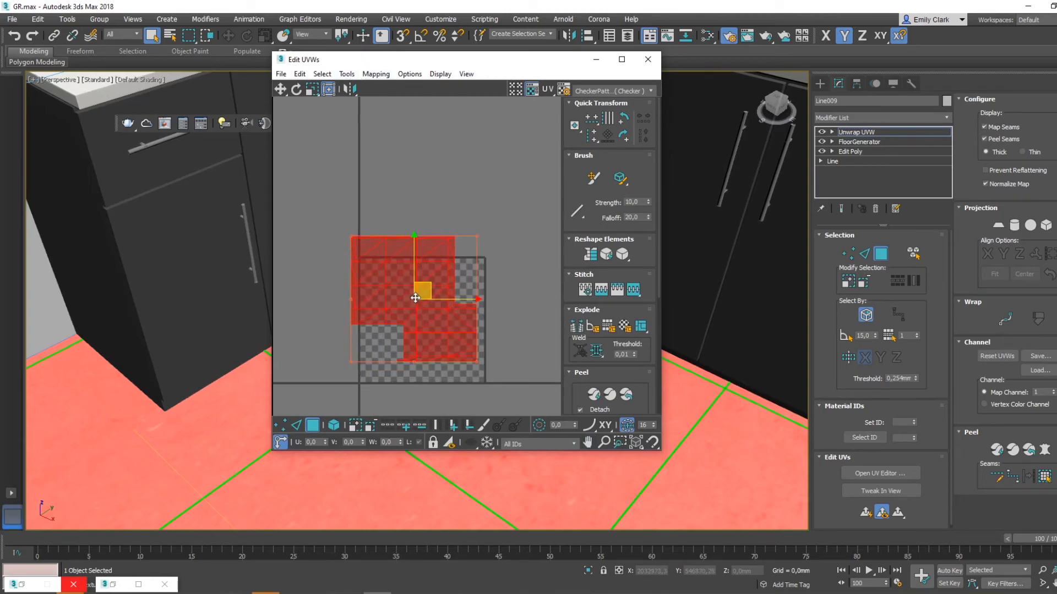
- Try to pack the floor's UV clusters with Non-Convex packing
{"action": "left_click", "coordinate": [347, 75]}
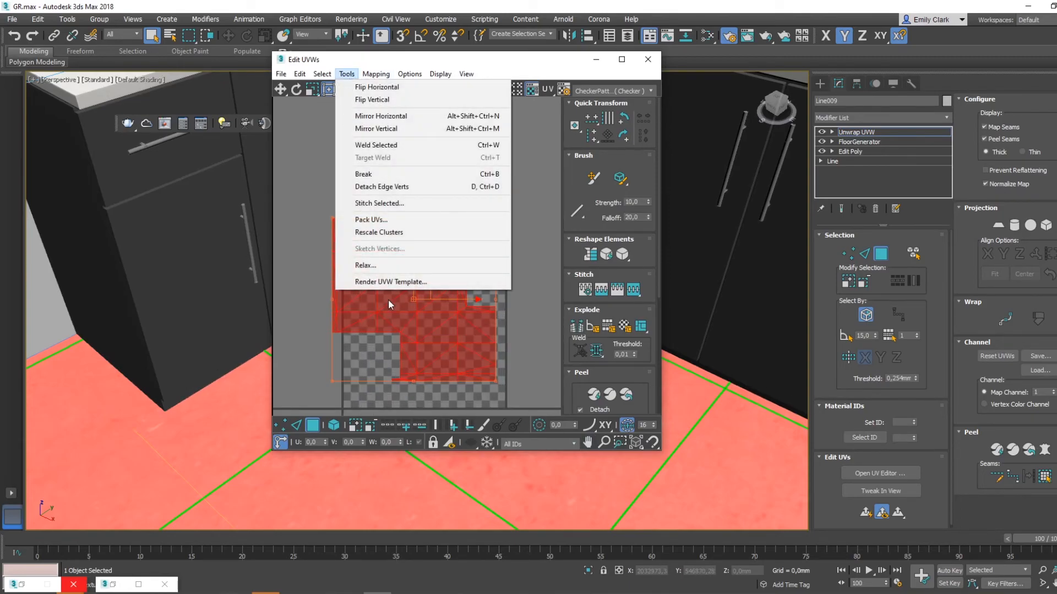
{"action": "left_click", "coordinate": [325, 215]}
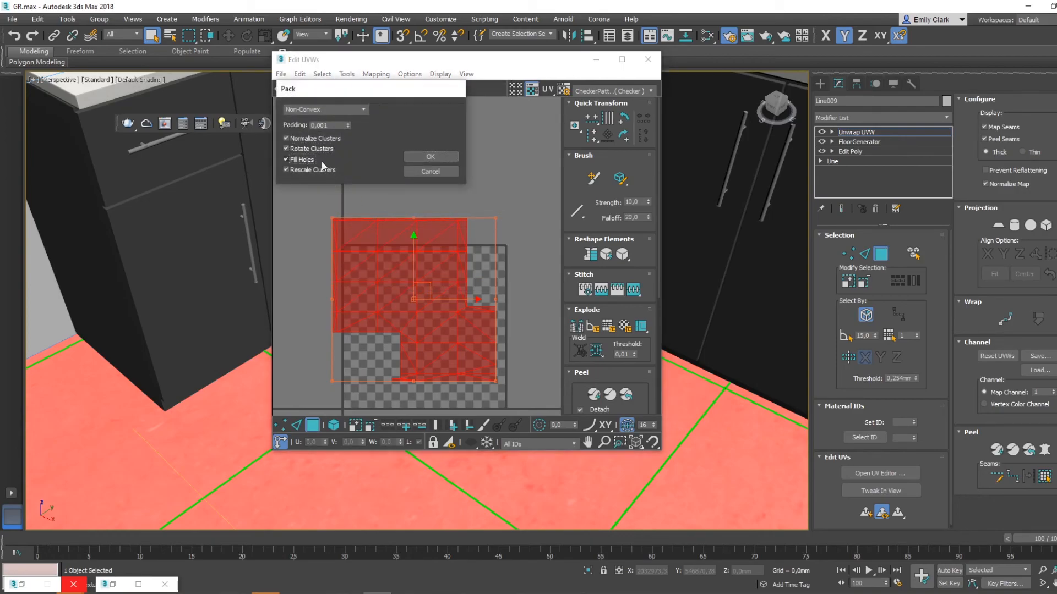
{"action": "left_click", "coordinate": [448, 157]}
- Apply Flatten Mapping to the floor's UVs with a polygon angle threshold of 45 and spacing of 0.001
{"action": "left_click", "coordinate": [376, 74]}
{"action": "left_click", "coordinate": [388, 85]}
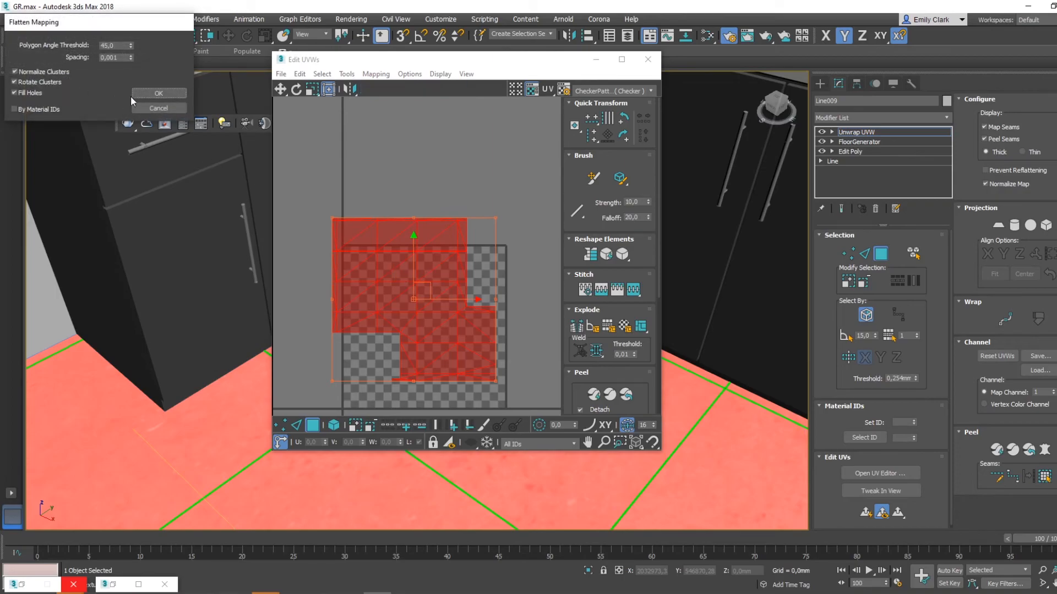
{"action": "key", "text": "Return"}
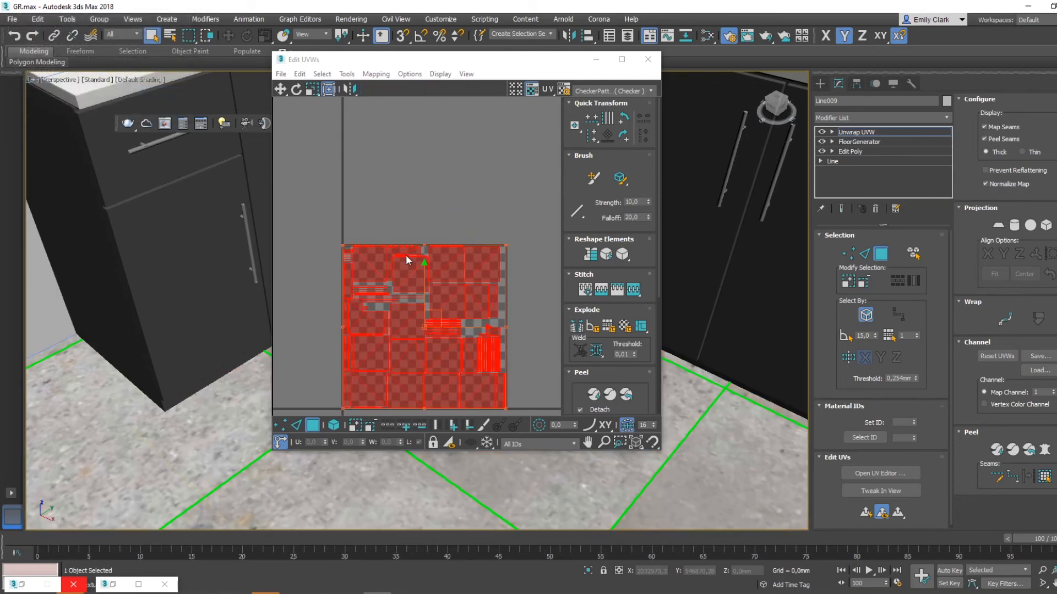
- Pack the flattened floor UV clusters using Linear Packing
{"action": "left_click", "coordinate": [346, 74]}
{"action": "left_click", "coordinate": [388, 220]}
{"action": "left_click", "coordinate": [306, 148]}
{"action": "left_click", "coordinate": [305, 160]}
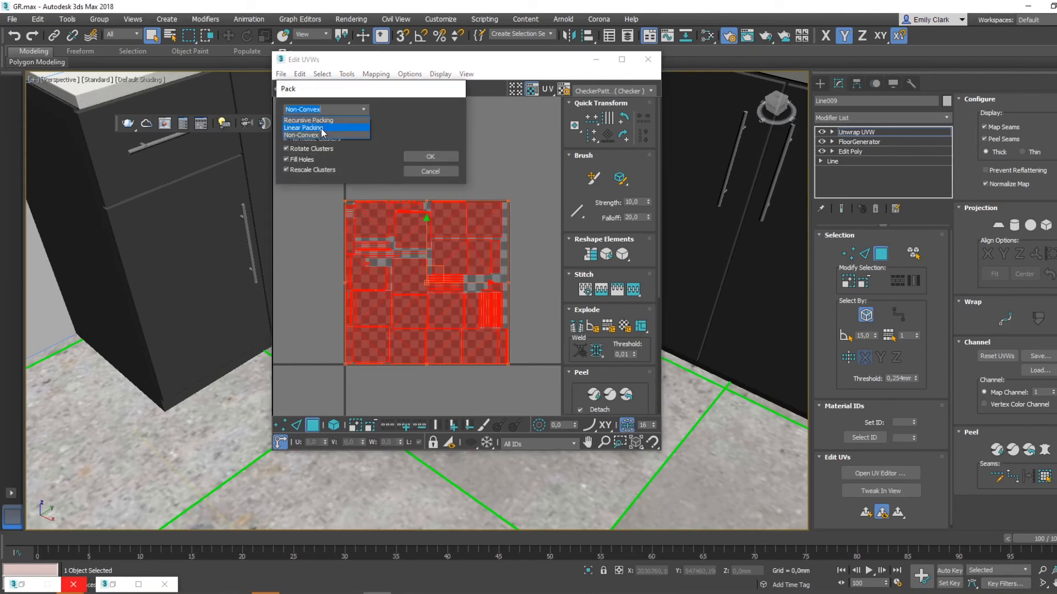
{"action": "left_click", "coordinate": [330, 128]}
{"action": "left_click", "coordinate": [454, 157]}
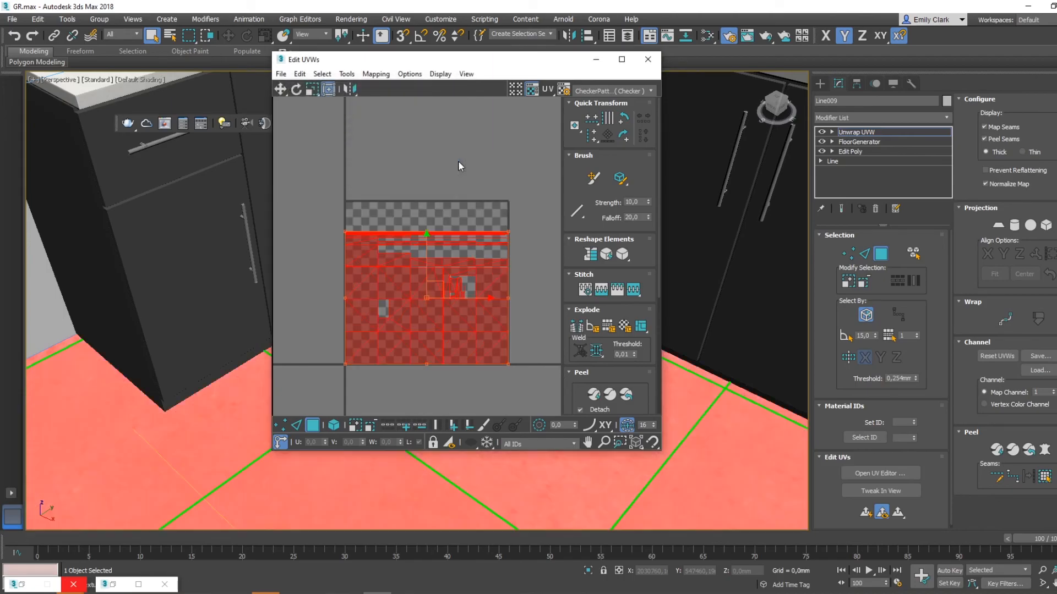
- Scale the packed floor UVs well beyond the texture square, with the editor moved aside and selected-face shading turned off
{"action": "scroll", "coordinate": [467, 216], "scroll_direction": "down", "scroll_amount": 3}
{"action": "left_click_drag", "start_coordinate": [488, 222], "coordinate": [542, 127]}
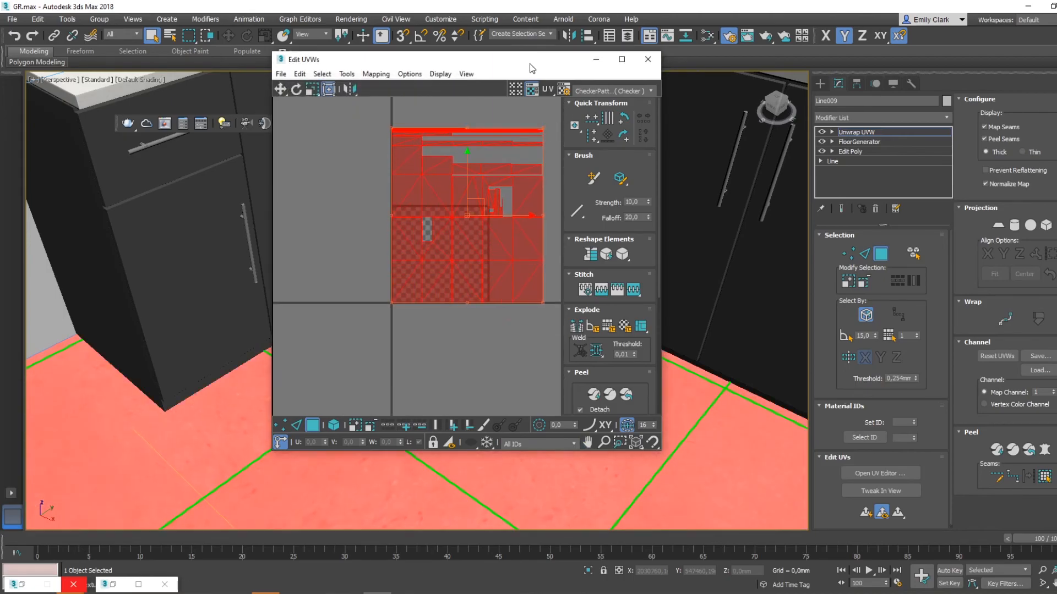
{"action": "left_click_drag", "start_coordinate": [530, 62], "coordinate": [1008, 88]}
{"action": "middle_click_drag", "start_coordinate": [460, 382], "coordinate": [475, 317]}
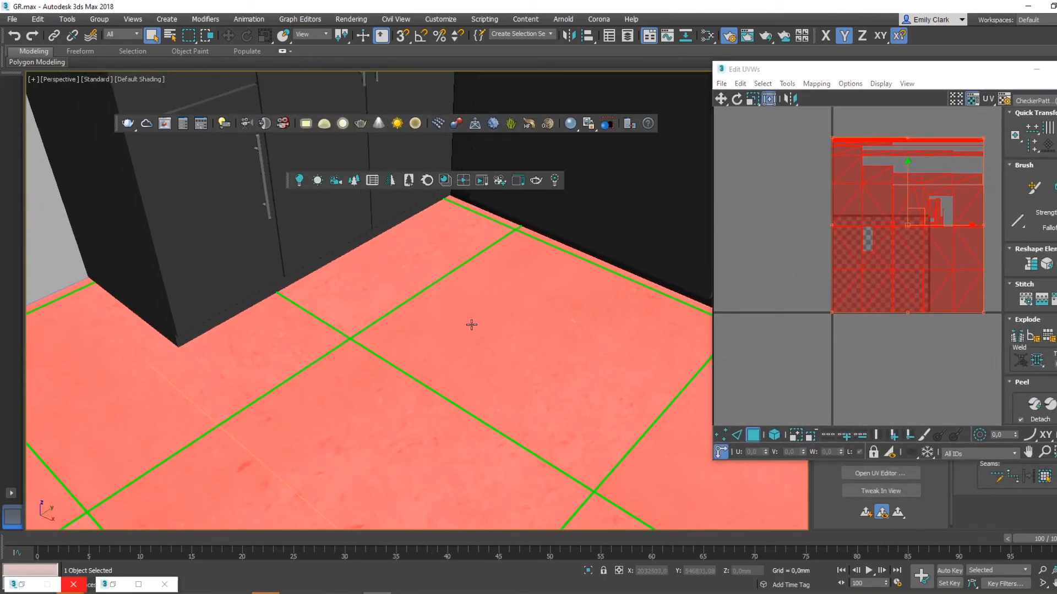
{"action": "key", "text": "F2"}
{"action": "scroll", "coordinate": [854, 285], "scroll_direction": "down", "scroll_amount": 3}
{"action": "mouse_move", "coordinate": [844, 299]}
{"action": "left_mouse_down"}
{"action": "mouse_move", "coordinate": [788, 329]}
{"action": "mouse_move", "coordinate": [757, 325]}
{"action": "left_mouse_up"}
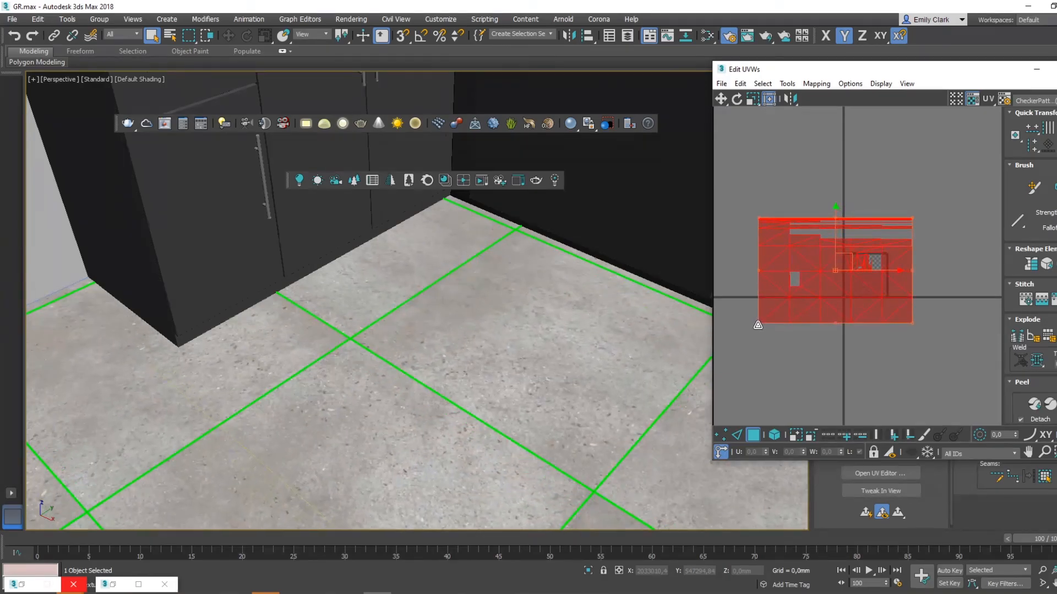
- Check the floor through the camera and stretch its UV layout taller
{"action": "scroll", "coordinate": [442, 342], "scroll_direction": "down", "scroll_amount": 3}
{"action": "key", "text": "c"}
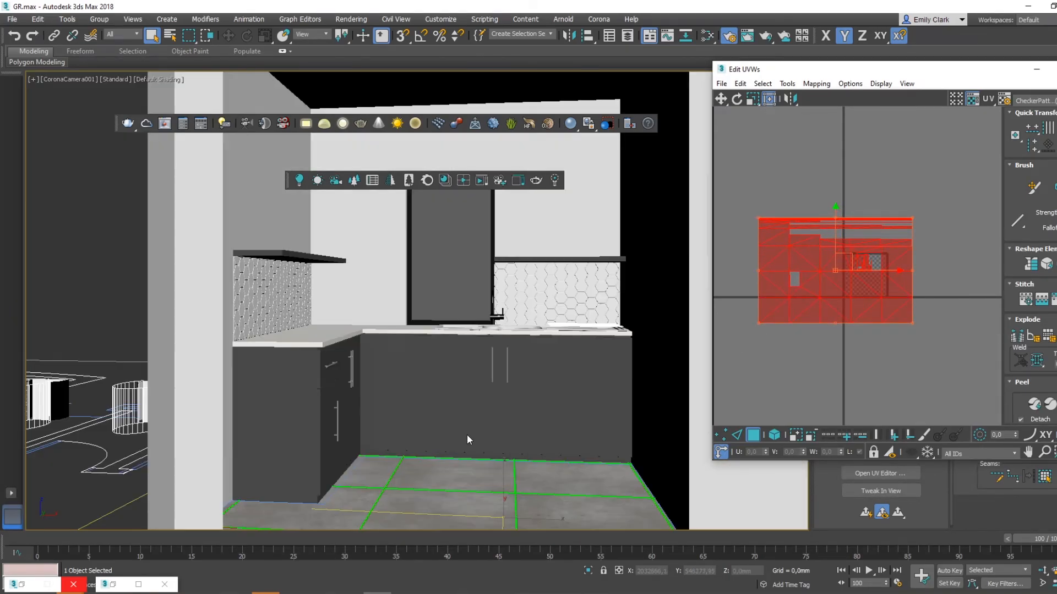
{"action": "left_click_drag", "start_coordinate": [758, 219], "coordinate": [764, 130]}
- Examine the scale and repetition of the porcelain texture across the floor tiles in perspective
{"action": "key", "text": "p"}
{"action": "key", "text": "z"}
{"action": "middle_click_drag", "start_coordinate": [288, 219], "coordinate": [276, 356], "text": "alt"}
{"action": "scroll", "coordinate": [390, 303], "scroll_direction": "up", "scroll_amount": 6}
{"action": "middle_click_drag", "start_coordinate": [389, 304], "coordinate": [413, 308], "text": "alt"}
{"action": "scroll", "coordinate": [481, 288], "scroll_direction": "up", "scroll_amount": 4}
{"action": "scroll", "coordinate": [480, 288], "scroll_direction": "down", "scroll_amount": 10}
{"action": "scroll", "coordinate": [405, 299], "scroll_direction": "up", "scroll_amount": 4}
{"action": "scroll", "coordinate": [413, 308], "scroll_direction": "up", "scroll_amount": 7}
{"action": "scroll", "coordinate": [407, 301], "scroll_direction": "down", "scroll_amount": 5}
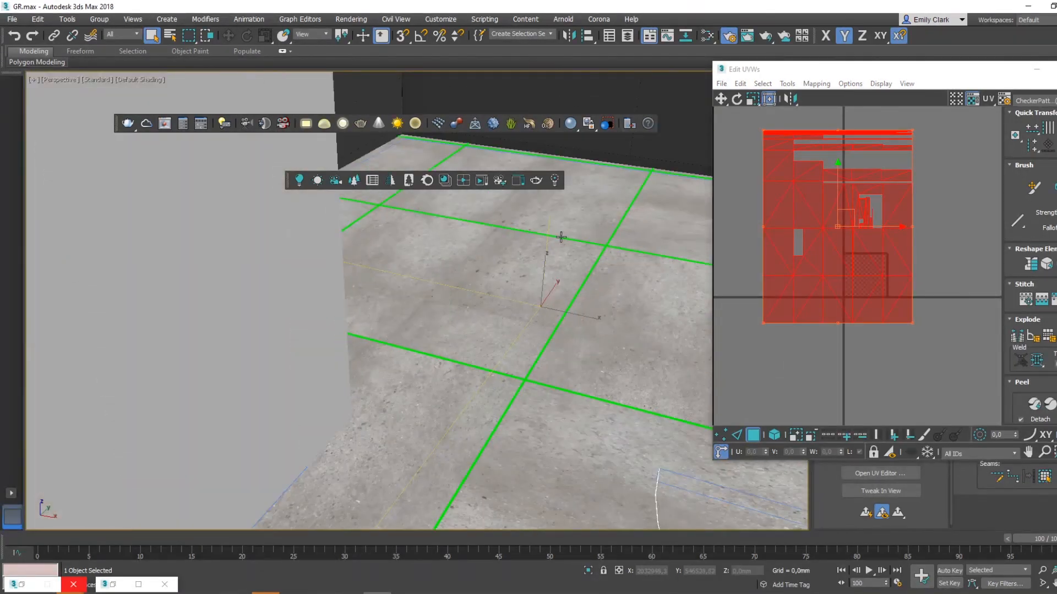
{"action": "middle_click_drag", "start_coordinate": [561, 236], "coordinate": [521, 319]}
- Widen the floor's UV layout, reselect its clusters and scale them further, then close the UV editor
{"action": "middle_click_drag", "start_coordinate": [773, 189], "coordinate": [882, 250]}
{"action": "left_click_drag", "start_coordinate": [871, 193], "coordinate": [801, 190]}
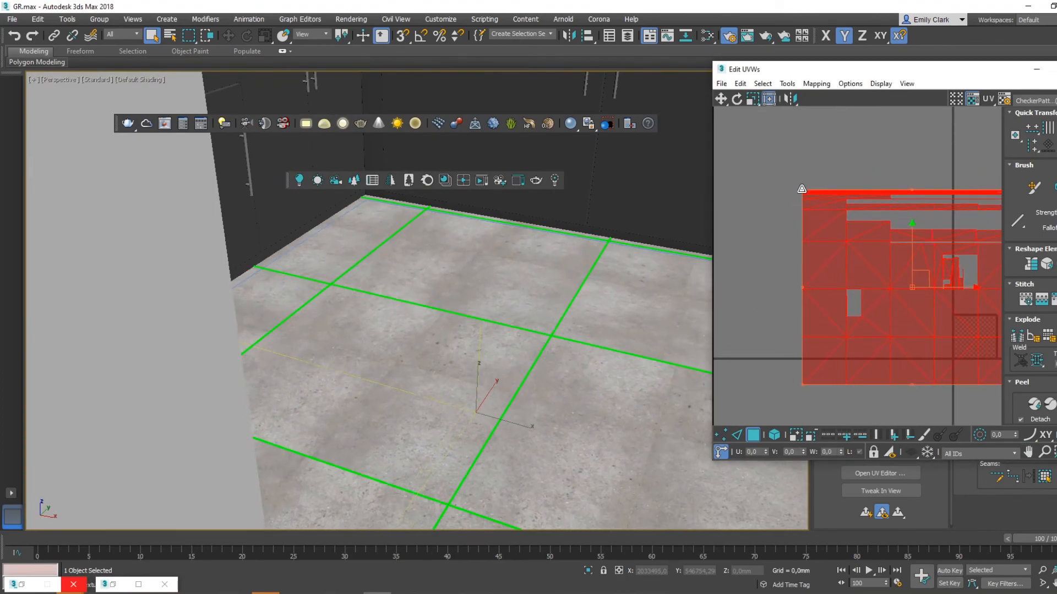
{"action": "left_click", "coordinate": [800, 176]}
{"action": "scroll", "coordinate": [828, 144], "scroll_direction": "down", "scroll_amount": 2}
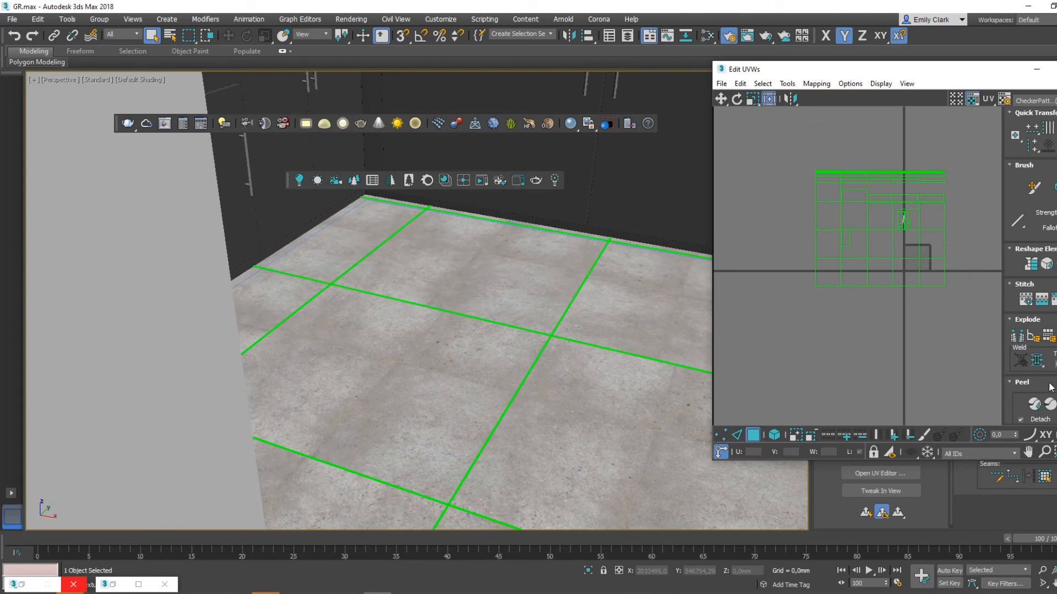
{"action": "left_click_drag", "start_coordinate": [798, 144], "coordinate": [1022, 361]}
{"action": "left_click_drag", "start_coordinate": [814, 170], "coordinate": [774, 159]}
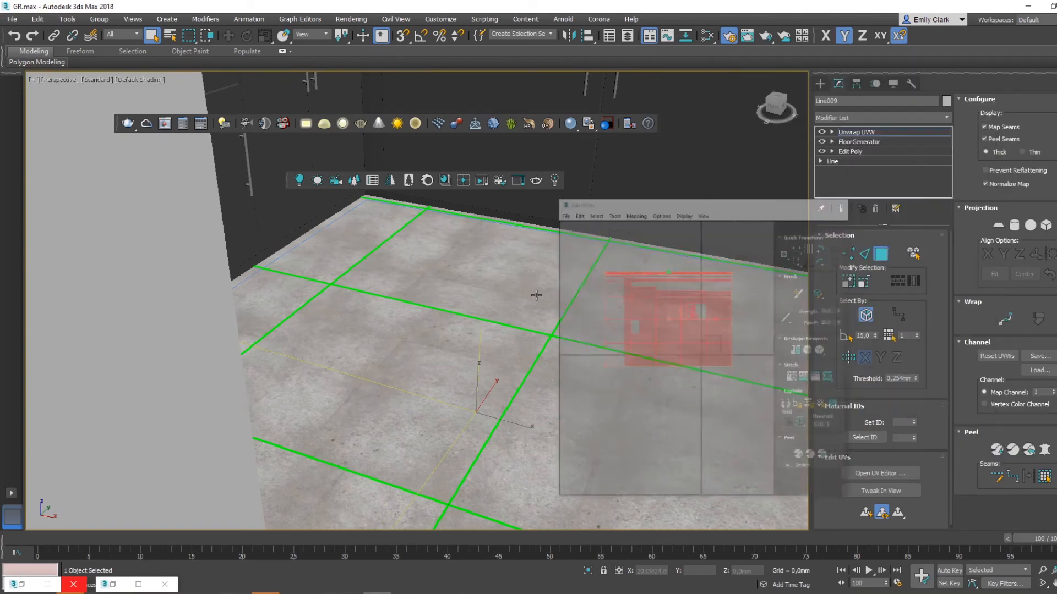